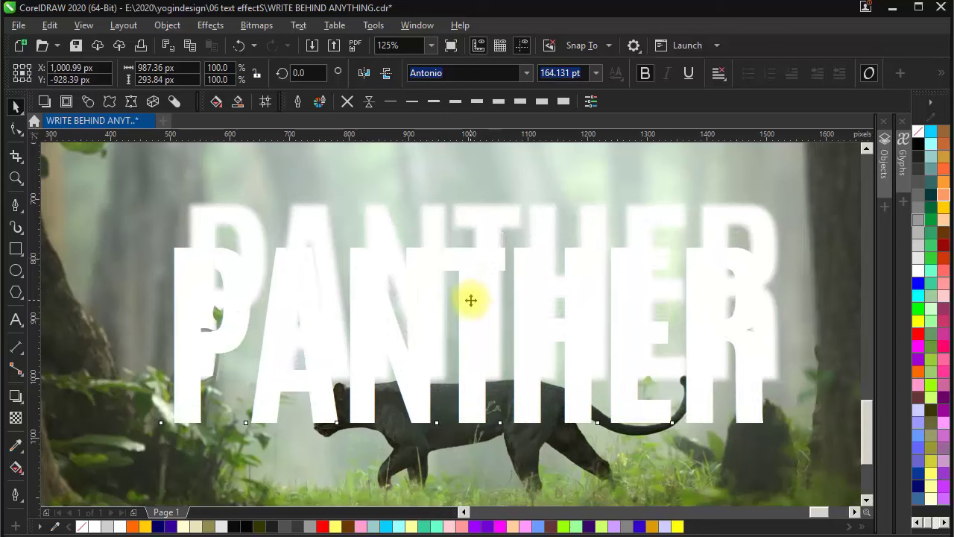
Step: Nudge the white PANTHER text over the misty forest picture to about X 1018 px, Y -931 px
{"action": "scroll", "coordinate": [539, 319], "scroll_direction": "down", "scroll_amount": 2}
{"action": "left_click_drag", "start_coordinate": [538, 319], "coordinate": [559, 322]}
{"action": "scroll", "coordinate": [559, 322], "scroll_direction": "down", "scroll_amount": 2}
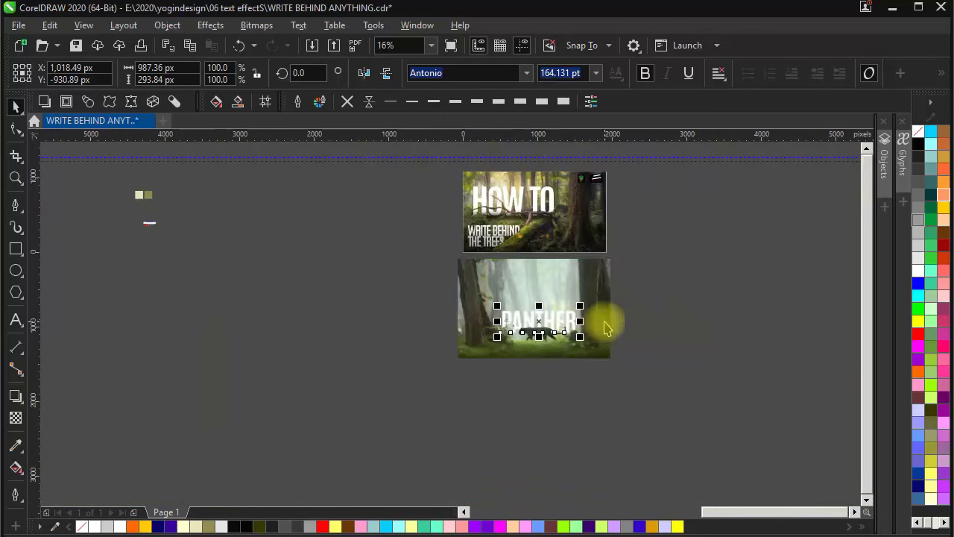
Step: Move the HOW TO and PANTHER artworks together off the page to about X -5828 px, Y -289 px
{"action": "left_click", "coordinate": [600, 321]}
{"action": "left_click_drag", "start_coordinate": [638, 259], "coordinate": [632, 345]}
{"action": "left_click_drag", "start_coordinate": [646, 224], "coordinate": [419, 461]}
{"action": "left_click_drag", "start_coordinate": [529, 457], "coordinate": [703, 375]}
{"action": "left_click_drag", "start_coordinate": [706, 313], "coordinate": [201, 323]}
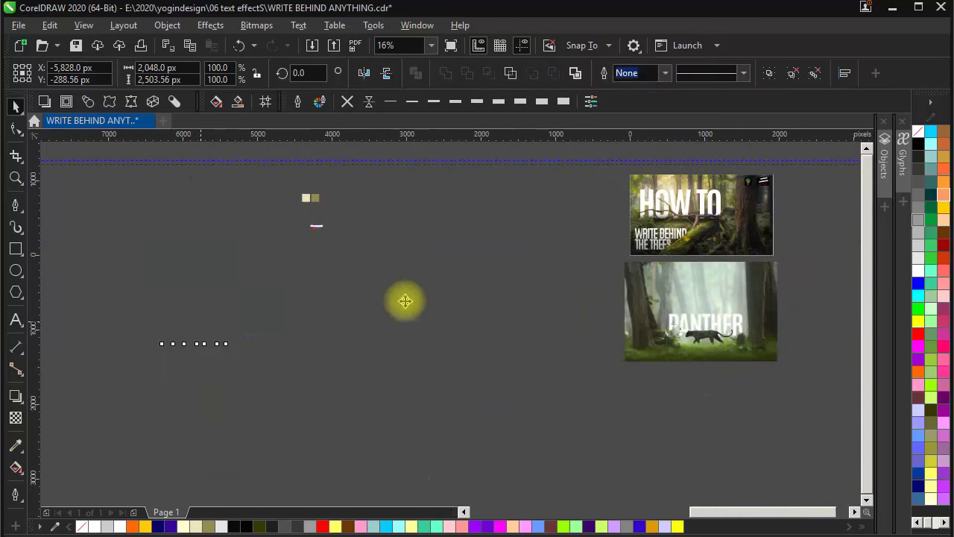
{"action": "left_click", "coordinate": [498, 285]}
{"action": "left_click_drag", "start_coordinate": [504, 283], "coordinate": [424, 304]}
Step: Place the forest photo with the fallen branch on the blank page and enlarge it to about 2113 × 1410 px
{"action": "left_click_drag", "start_coordinate": [168, 268], "coordinate": [436, 310]}
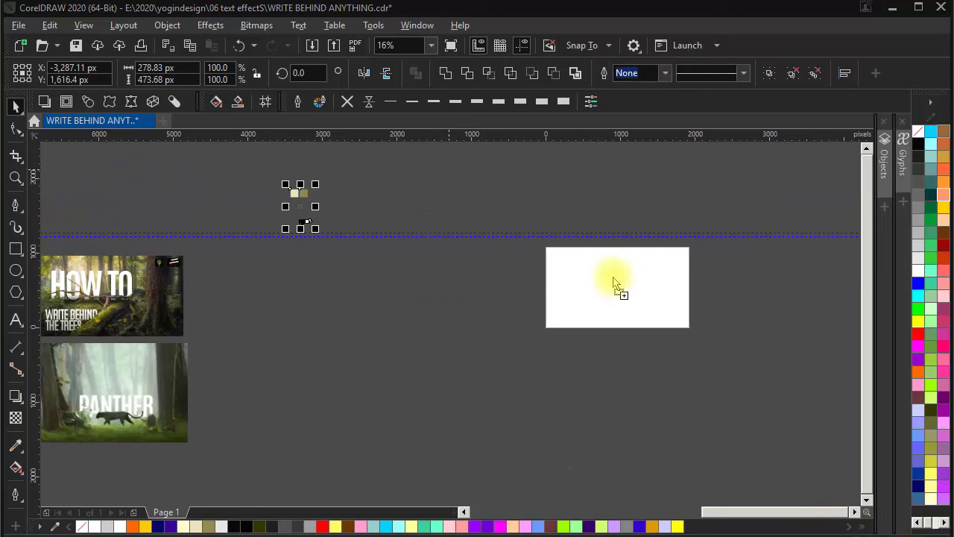
{"action": "scroll", "coordinate": [529, 270], "scroll_direction": "up", "scroll_amount": 4}
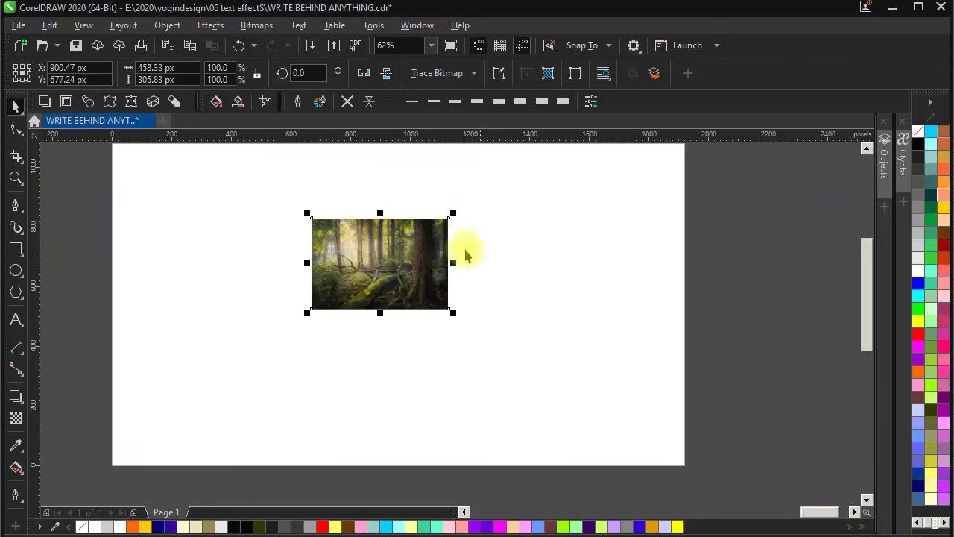
{"action": "left_click_drag", "start_coordinate": [474, 321], "coordinate": [837, 489]}
{"action": "left_click_drag", "start_coordinate": [466, 390], "coordinate": [472, 355]}
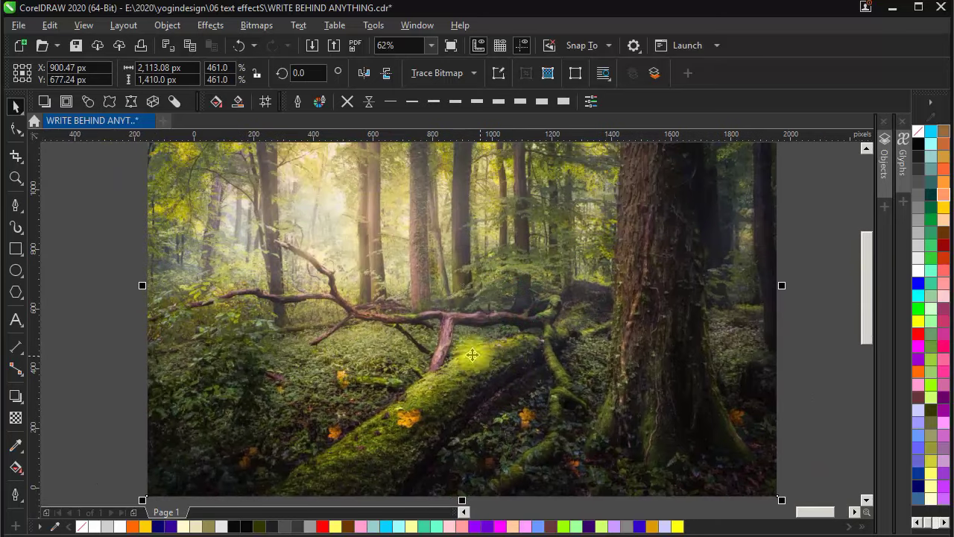
{"action": "left_click_drag", "start_coordinate": [451, 255], "coordinate": [466, 348]}
{"action": "left_click_drag", "start_coordinate": [477, 432], "coordinate": [485, 306]}
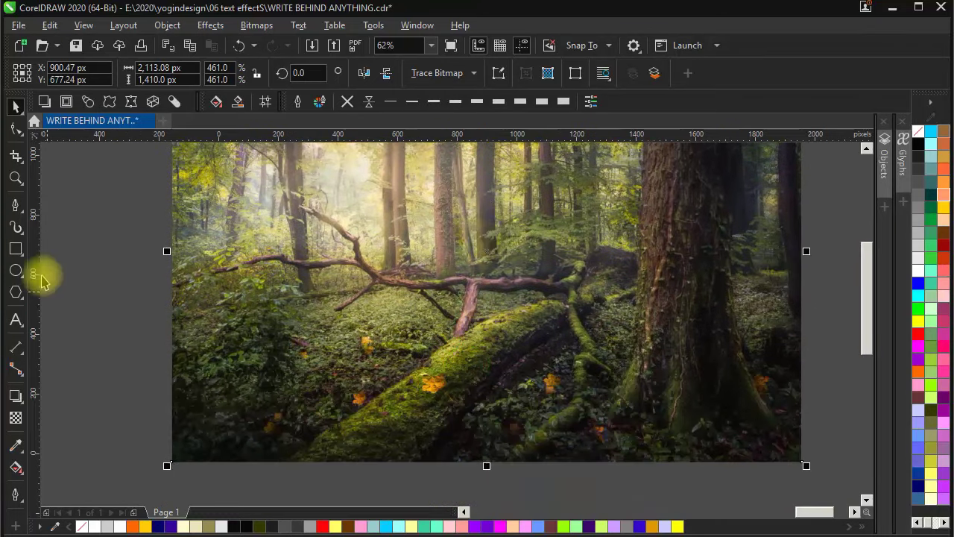
Step: Add the word FOREST in white bold Antonio over the photo and enlarge it to about 200 pt
{"action": "left_click", "coordinate": [16, 321]}
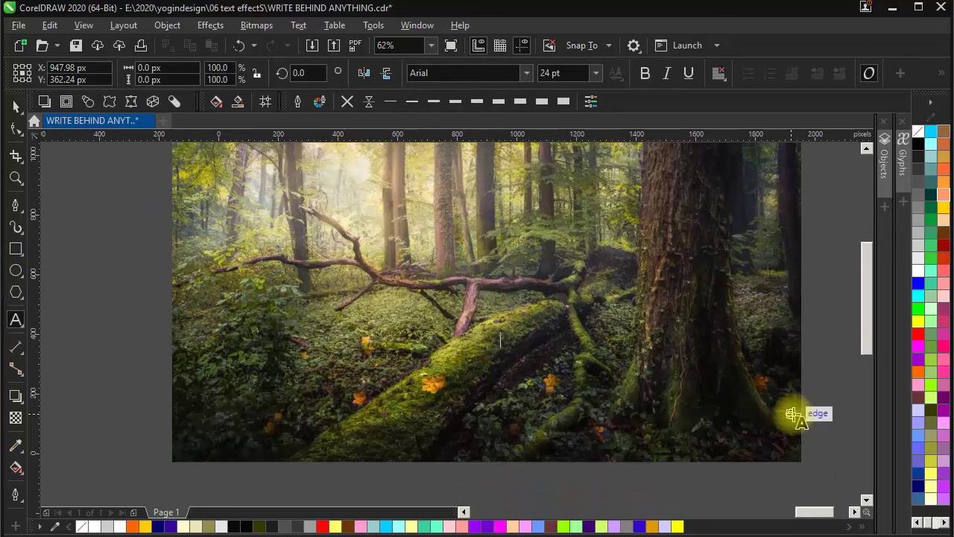
{"action": "type", "text": "FOREST"}
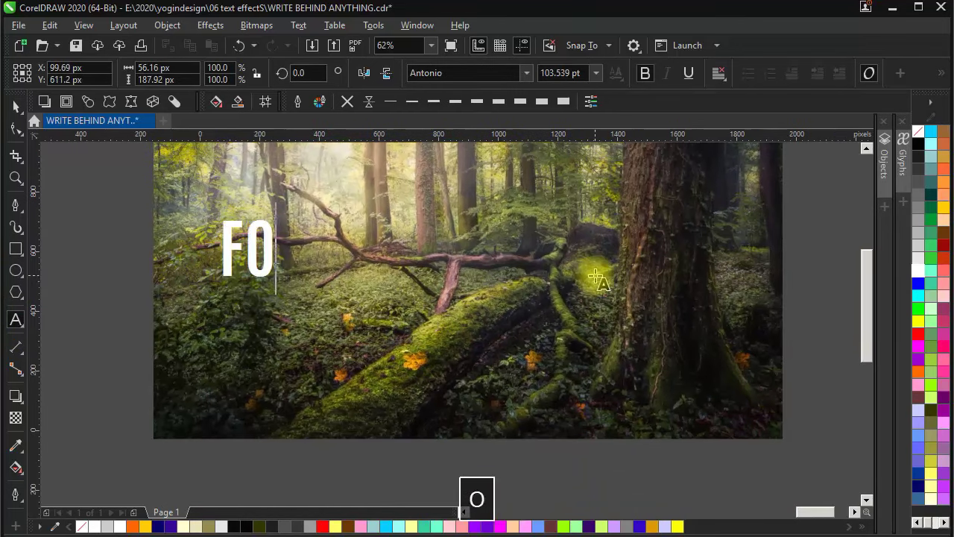
{"action": "left_click", "coordinate": [16, 106]}
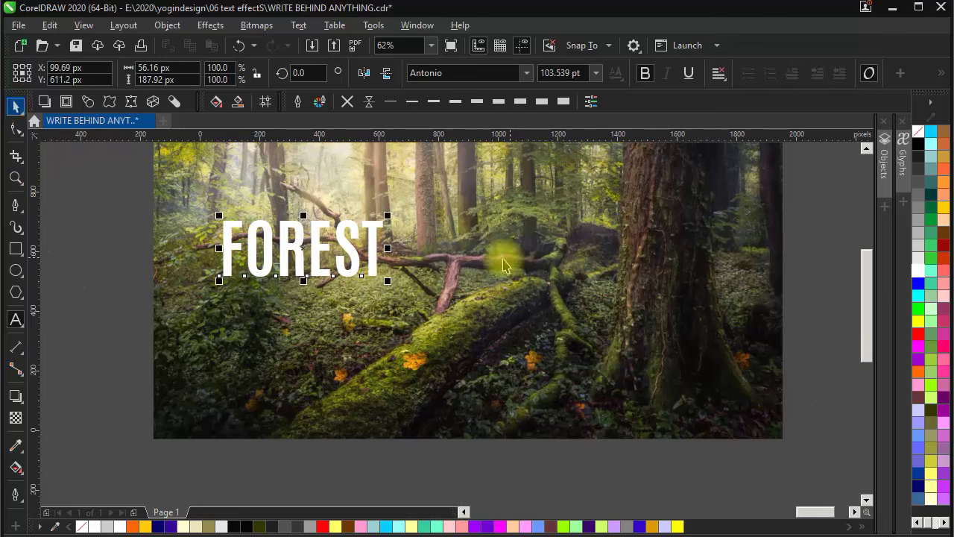
{"action": "left_click_drag", "start_coordinate": [384, 218], "coordinate": [537, 159]}
{"action": "key", "text": "ctrl+z"}
{"action": "left_click", "coordinate": [353, 243]}
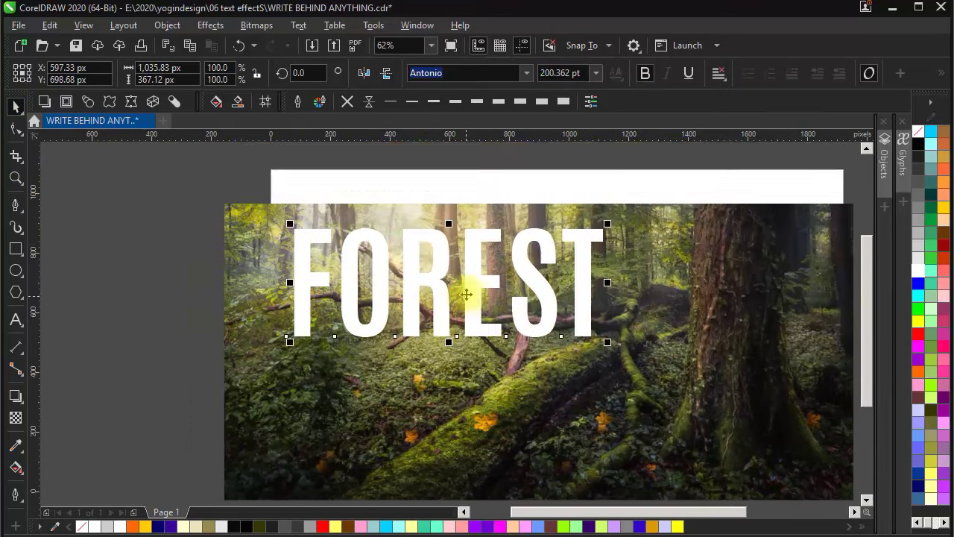
Step: Tighten FOREST's letter spacing to a text width of about 907 px and move the word slightly down over the fallen branch
{"action": "left_click", "coordinate": [16, 128]}
{"action": "left_click_drag", "start_coordinate": [607, 343], "coordinate": [571, 343]}
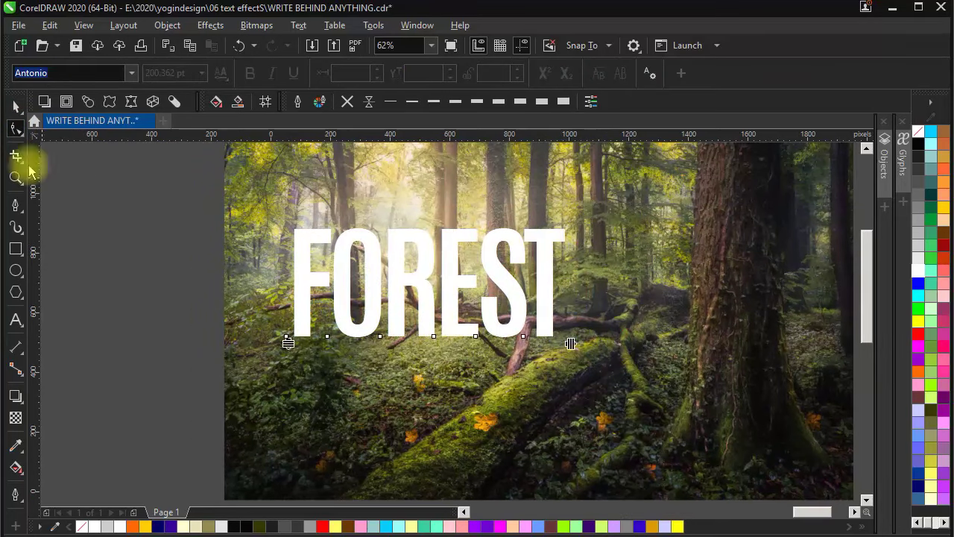
{"action": "left_click", "coordinate": [17, 104]}
{"action": "left_click_drag", "start_coordinate": [451, 275], "coordinate": [464, 289]}
{"action": "scroll", "coordinate": [558, 353], "scroll_direction": "down", "scroll_amount": 1}
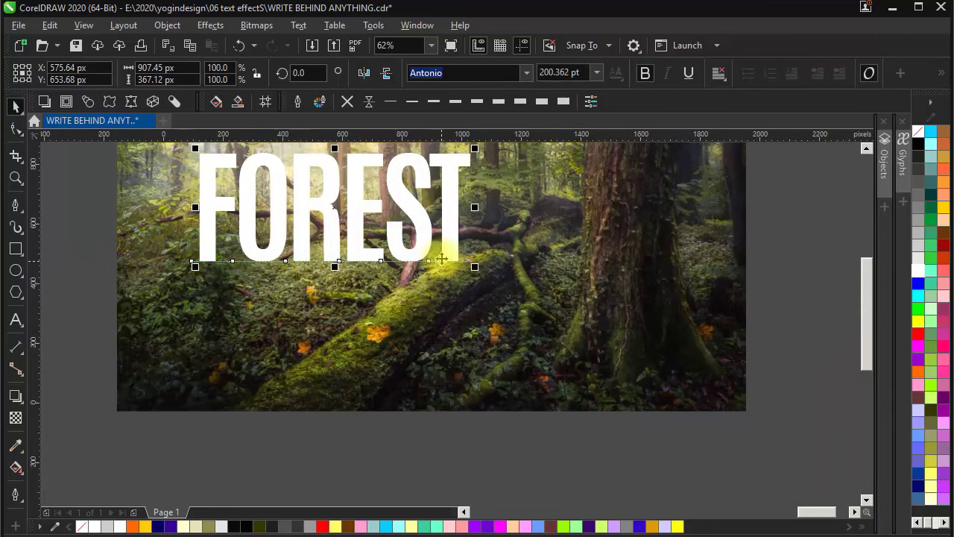
Step: Bring the forest photo to the front of the page so it covers the FOREST text
{"action": "left_click", "coordinate": [507, 243]}
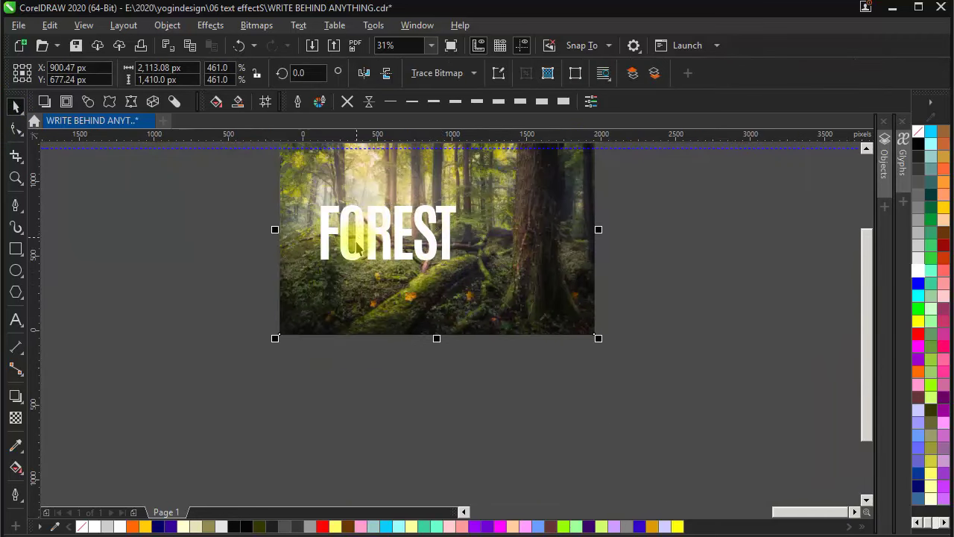
{"action": "scroll", "coordinate": [356, 242], "scroll_direction": "up", "scroll_amount": 3}
{"action": "scroll", "coordinate": [432, 234], "scroll_direction": "down", "scroll_amount": 2}
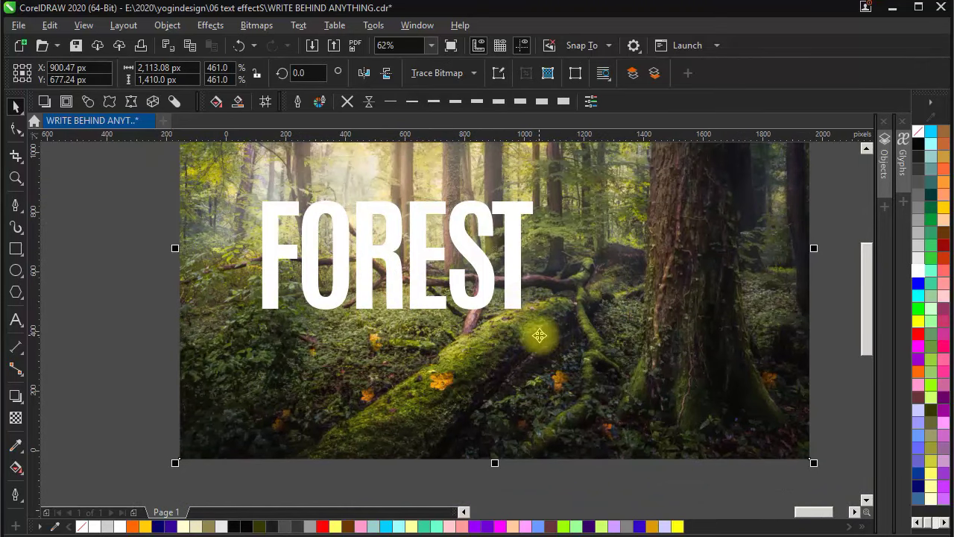
{"action": "left_click", "coordinate": [170, 25]}
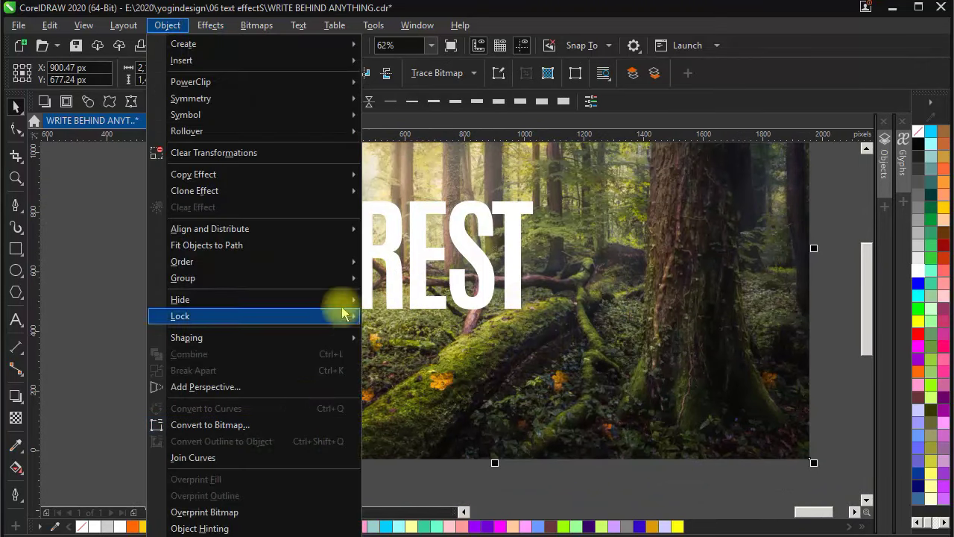
{"action": "mouse_move", "coordinate": [343, 277]}
{"action": "mouse_move", "coordinate": [336, 261]}
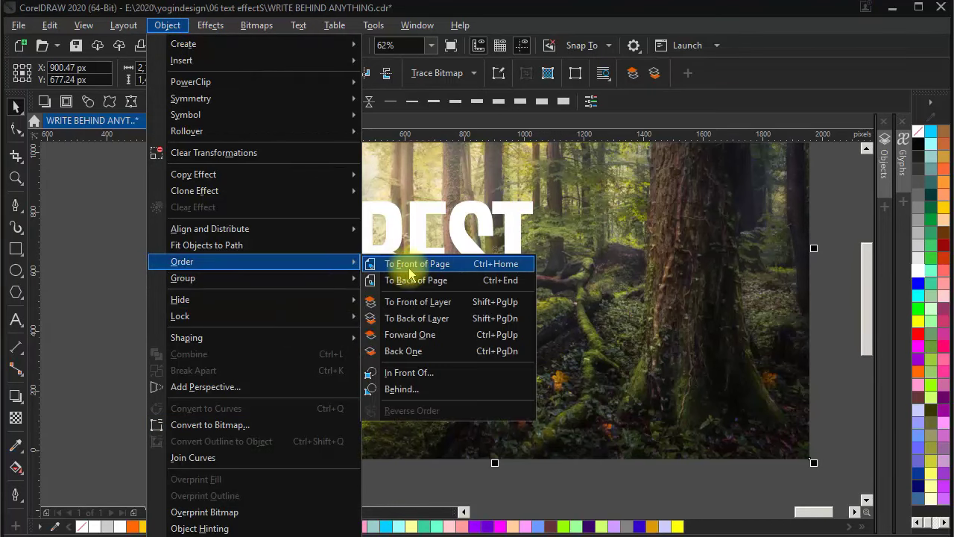
{"action": "left_click", "coordinate": [409, 265]}
{"action": "left_click", "coordinate": [119, 259]}
{"action": "left_click", "coordinate": [494, 297]}
{"action": "left_click_drag", "start_coordinate": [496, 298], "coordinate": [487, 316]}
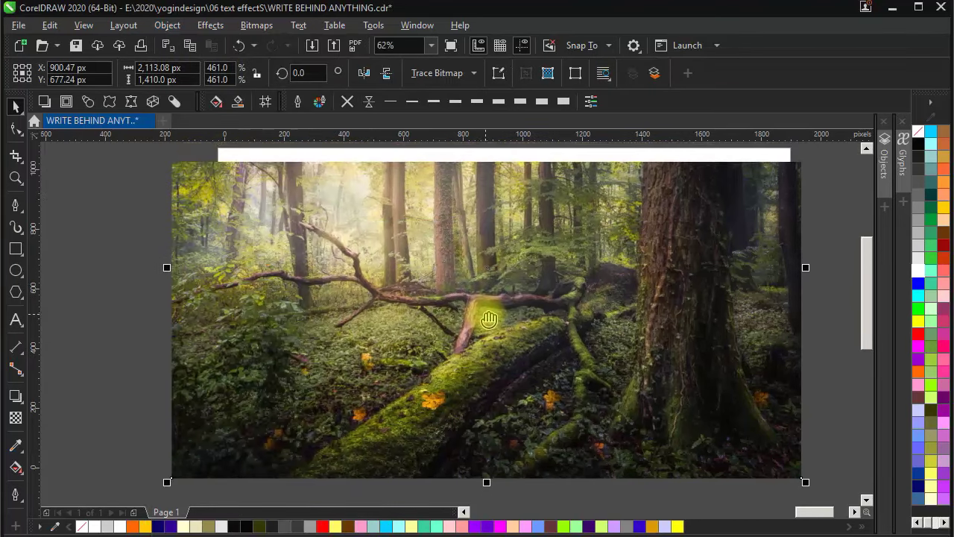
Step: Start a Pen path at the mossy stub on the fallen branch's right end and trace leftward along its top edge
{"action": "left_click", "coordinate": [21, 211]}
{"action": "scroll", "coordinate": [245, 279], "scroll_direction": "up", "scroll_amount": 1}
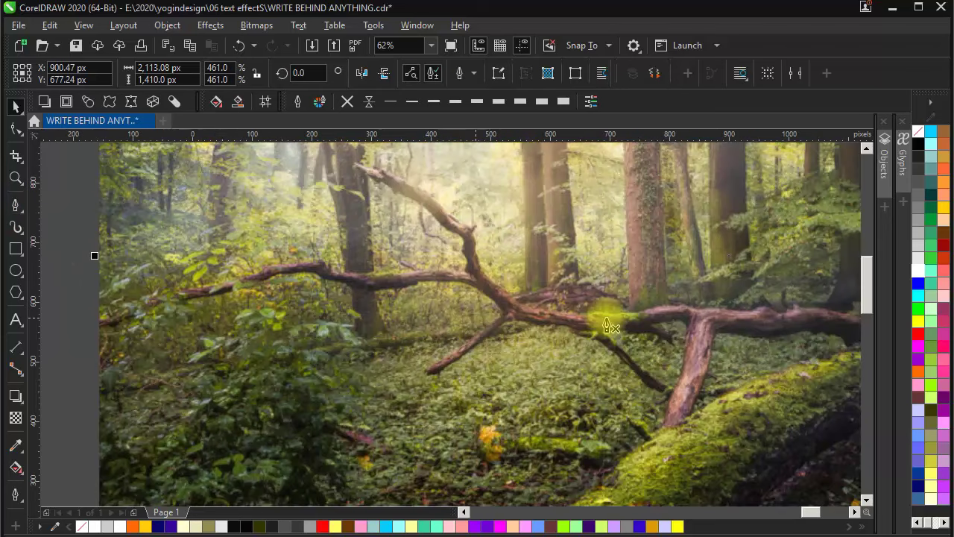
{"action": "left_click_drag", "start_coordinate": [803, 309], "coordinate": [538, 298]}
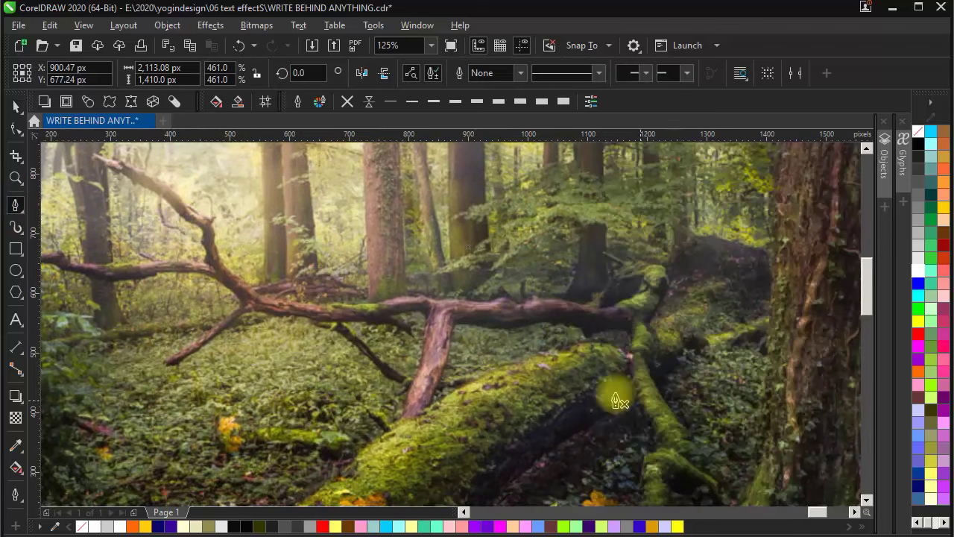
{"action": "scroll", "coordinate": [618, 351], "scroll_direction": "left", "scroll_amount": 5}
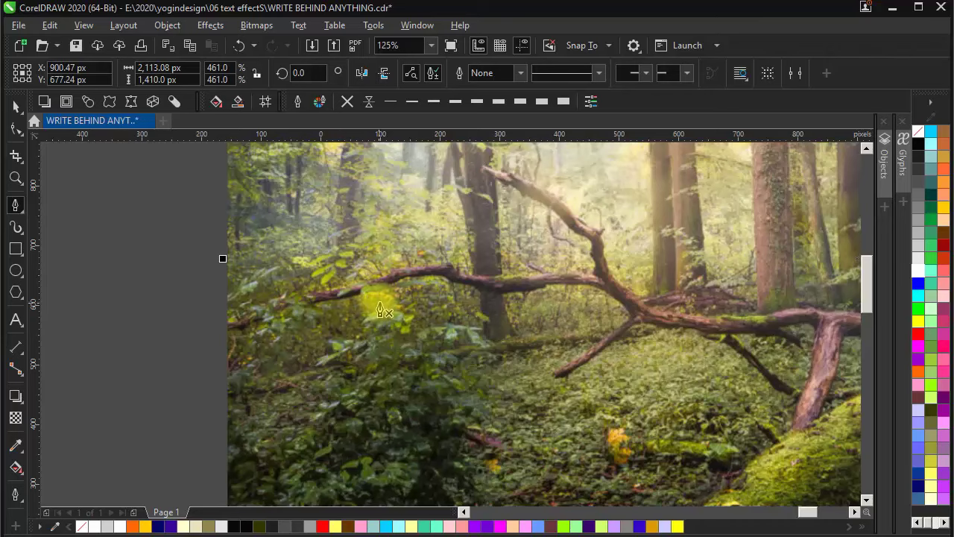
{"action": "scroll", "coordinate": [603, 356], "scroll_direction": "up", "scroll_amount": 4}
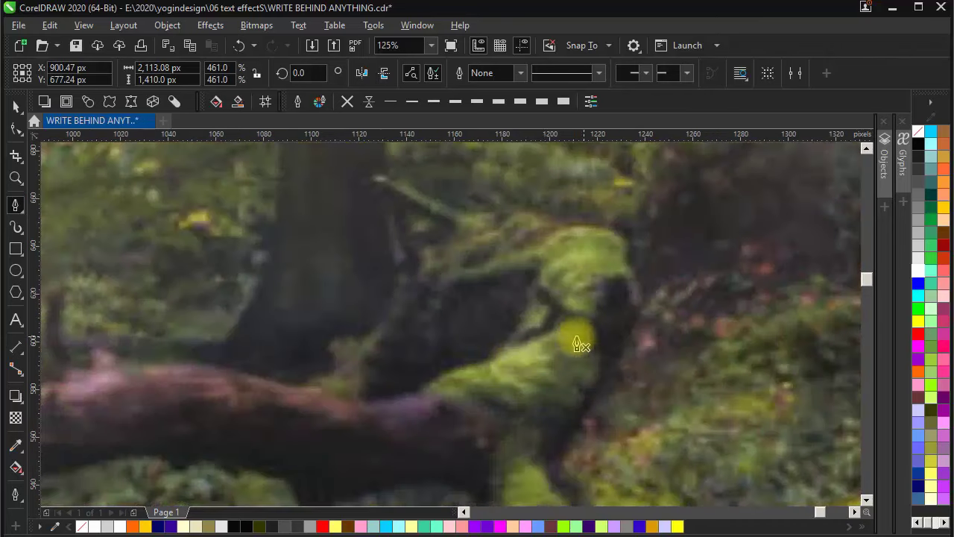
{"action": "left_click", "coordinate": [530, 290]}
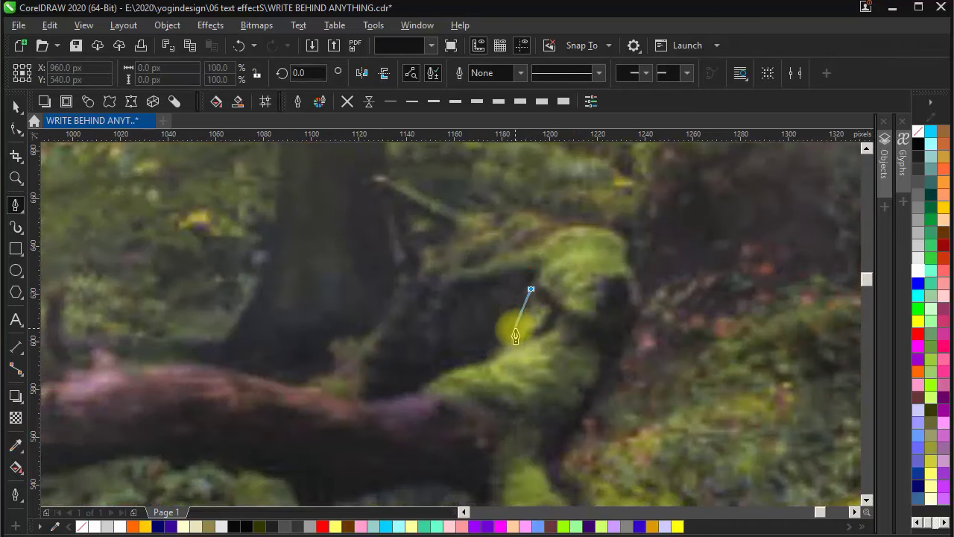
{"action": "left_click", "coordinate": [516, 331]}
{"action": "left_click", "coordinate": [491, 357]}
{"action": "scroll", "coordinate": [520, 380], "scroll_direction": "down", "scroll_amount": 2}
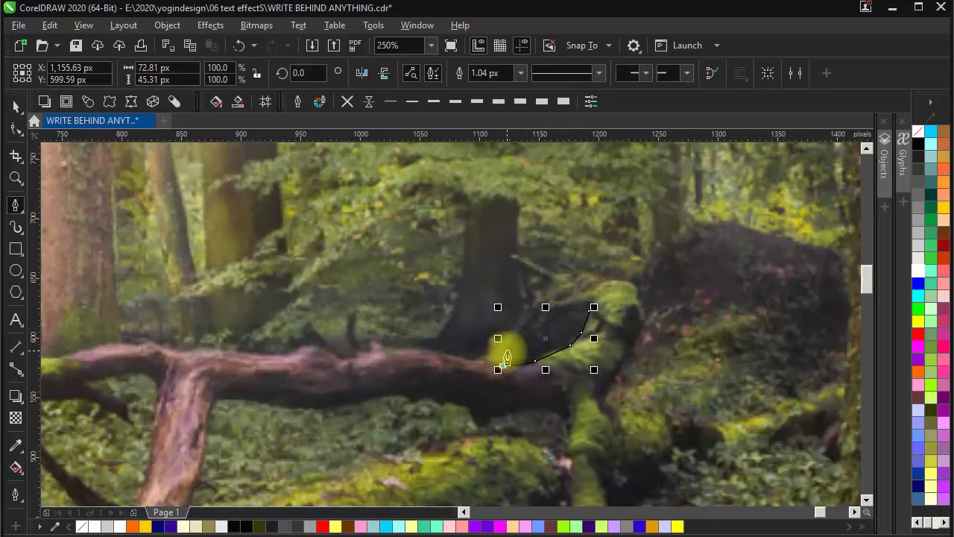
{"action": "scroll", "coordinate": [468, 363], "scroll_direction": "up", "scroll_amount": 2}
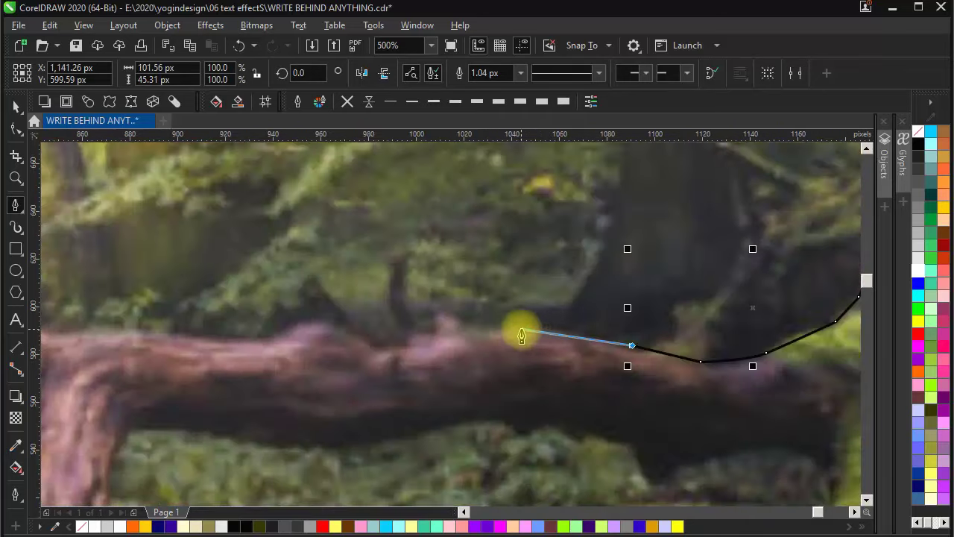
Step: Continue the Pen path leftward around the small pointed bump and the notch on the branch's upper edge
{"action": "scroll", "coordinate": [451, 321], "scroll_direction": "up", "scroll_amount": 2}
{"action": "left_click", "coordinate": [483, 331]}
{"action": "left_click_drag", "start_coordinate": [409, 291], "coordinate": [392, 291]}
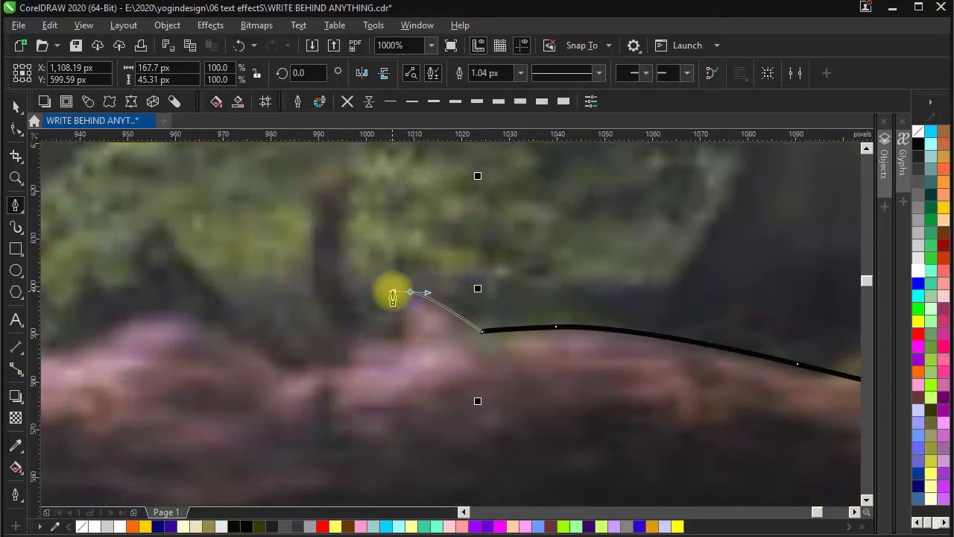
{"action": "left_click", "coordinate": [402, 334]}
{"action": "scroll", "coordinate": [544, 325], "scroll_direction": "down", "scroll_amount": 1}
{"action": "scroll", "coordinate": [543, 321], "scroll_direction": "up", "scroll_amount": 1}
{"action": "left_click_drag", "start_coordinate": [479, 321], "coordinate": [479, 328]}
{"action": "left_click", "coordinate": [485, 343]}
{"action": "left_click_drag", "start_coordinate": [476, 361], "coordinate": [739, 390]}
{"action": "left_click", "coordinate": [684, 374]}
{"action": "scroll", "coordinate": [698, 380], "scroll_direction": "down", "scroll_amount": 2}
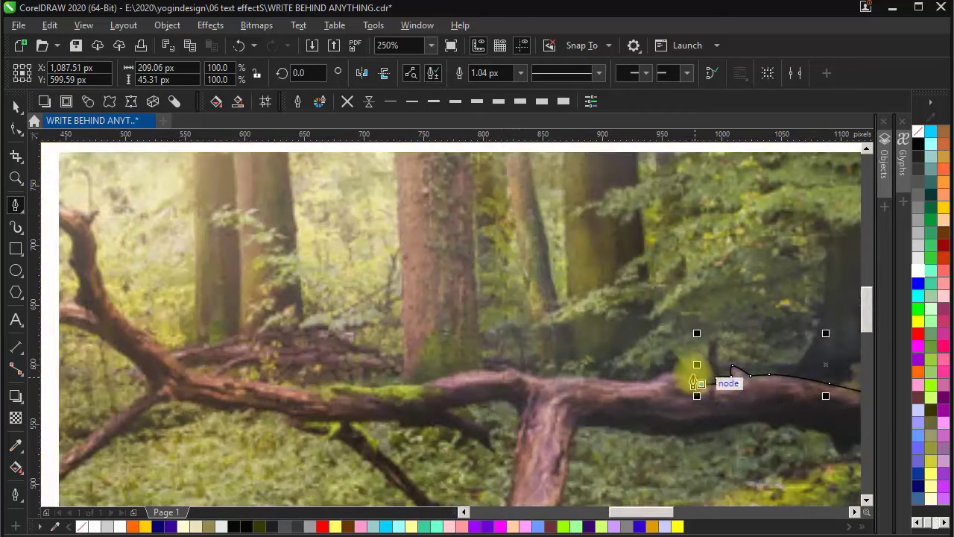
Step: Trace the branch's top edge over the rounded knot and past the forked support to the mossy section
{"action": "left_click_drag", "start_coordinate": [671, 369], "coordinate": [655, 369]}
{"action": "left_click", "coordinate": [647, 380]}
{"action": "left_click", "coordinate": [539, 377]}
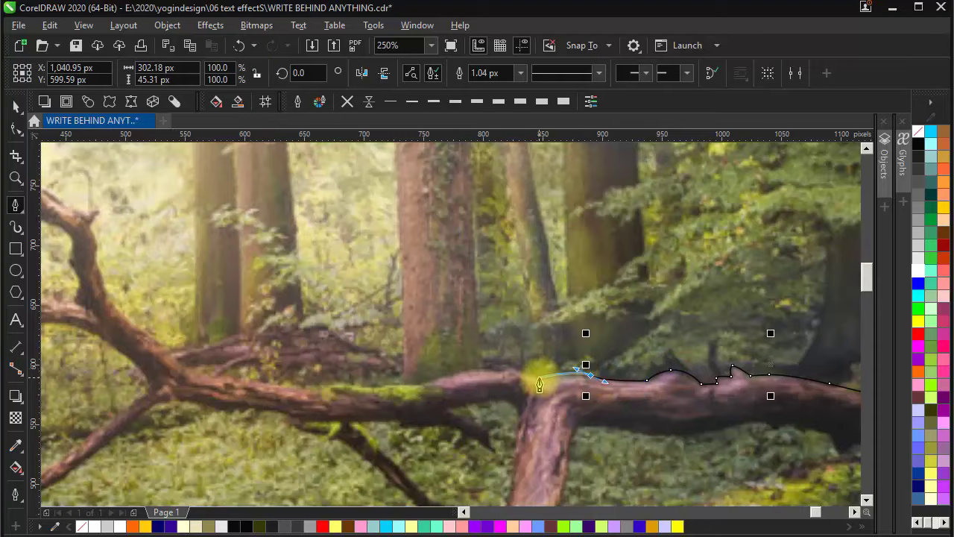
{"action": "scroll", "coordinate": [538, 377], "scroll_direction": "up", "scroll_amount": 1}
{"action": "scroll", "coordinate": [555, 374], "scroll_direction": "down", "scroll_amount": 1}
{"action": "scroll", "coordinate": [514, 402], "scroll_direction": "up", "scroll_amount": 1}
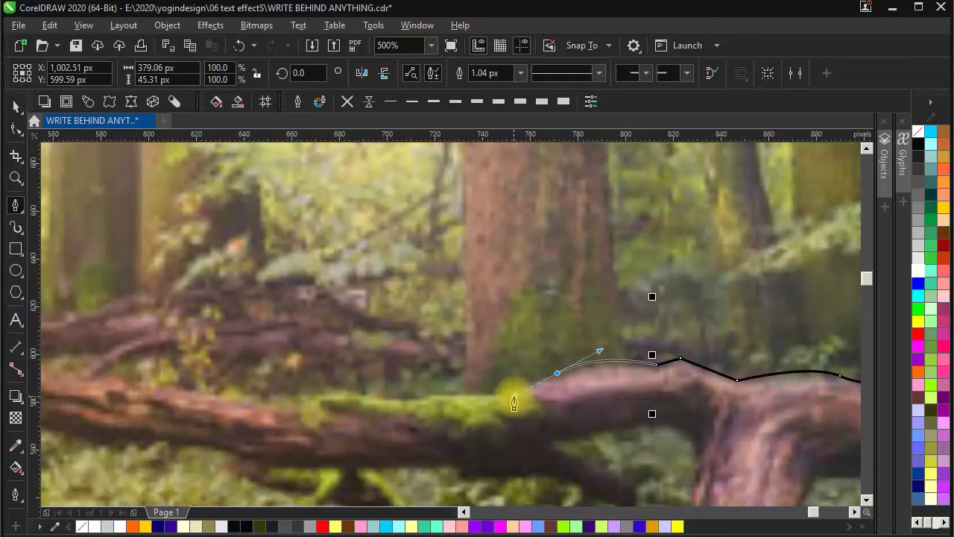
{"action": "left_click", "coordinate": [499, 395]}
{"action": "scroll", "coordinate": [500, 398], "scroll_direction": "down", "scroll_amount": 1}
{"action": "scroll", "coordinate": [692, 373], "scroll_direction": "up", "scroll_amount": 1}
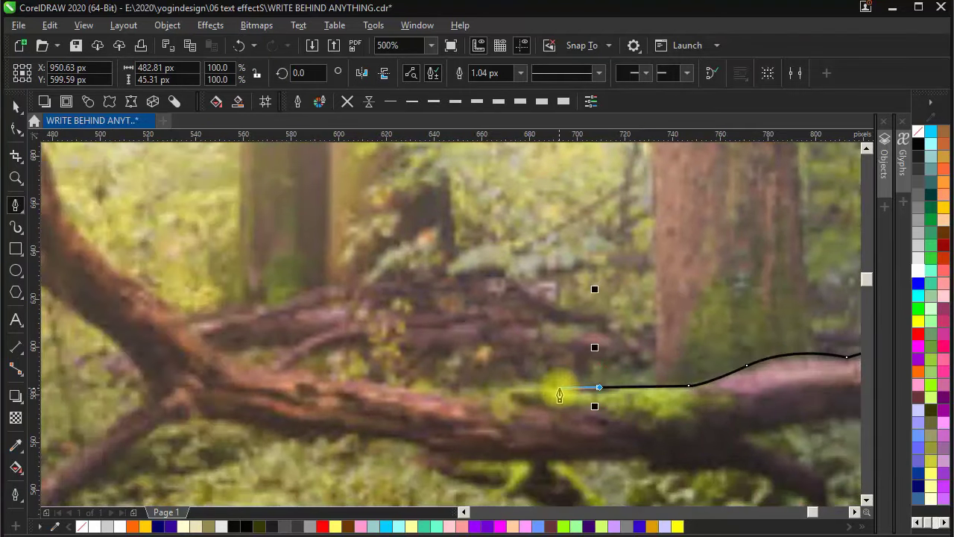
Step: Extend the Pen path along the mossy section's top edge to the junction where the limb rises
{"action": "left_click", "coordinate": [502, 387]}
{"action": "scroll", "coordinate": [528, 389], "scroll_direction": "down", "scroll_amount": 1}
{"action": "scroll", "coordinate": [597, 414], "scroll_direction": "up", "scroll_amount": 1}
{"action": "left_click", "coordinate": [513, 373]}
{"action": "left_click_drag", "start_coordinate": [502, 382], "coordinate": [679, 405]}
{"action": "left_click", "coordinate": [593, 384]}
{"action": "left_click", "coordinate": [470, 355]}
{"action": "left_click_drag", "start_coordinate": [470, 355], "coordinate": [541, 409]}
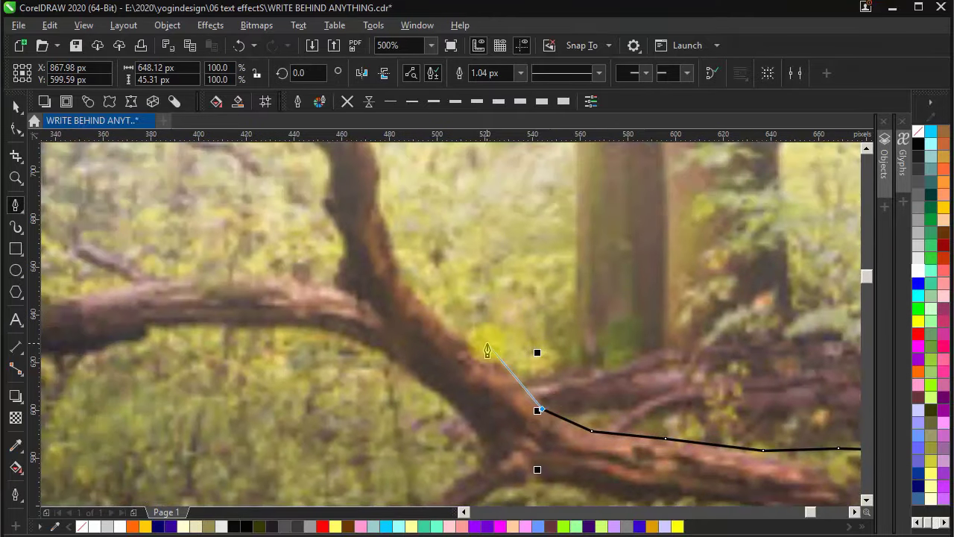
Step: Trace up the right edge of the rising limb to the small spur at its bend
{"action": "left_click_drag", "start_coordinate": [457, 346], "coordinate": [490, 389]}
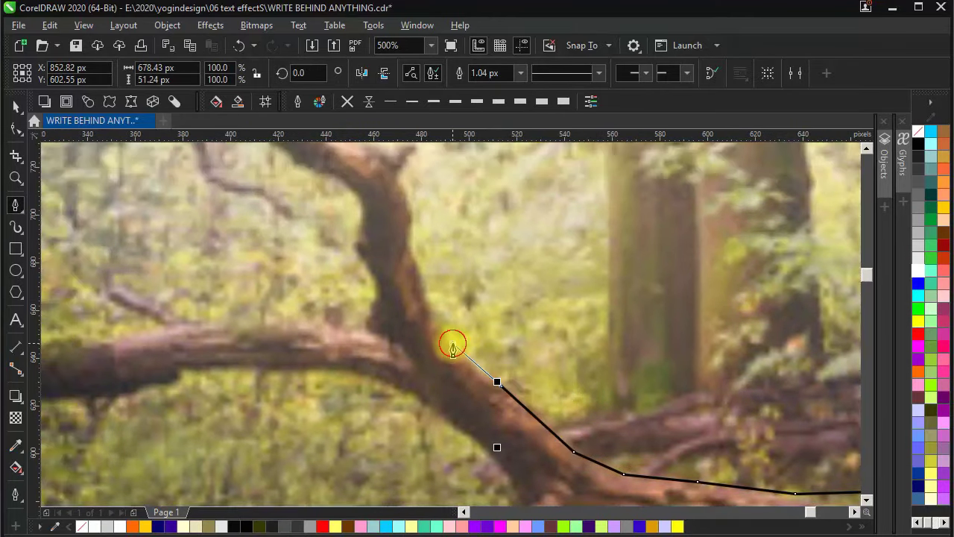
{"action": "left_click_drag", "start_coordinate": [409, 248], "coordinate": [409, 245]}
{"action": "left_click", "coordinate": [413, 224]}
{"action": "left_click_drag", "start_coordinate": [419, 217], "coordinate": [451, 297]}
{"action": "left_click", "coordinate": [438, 258]}
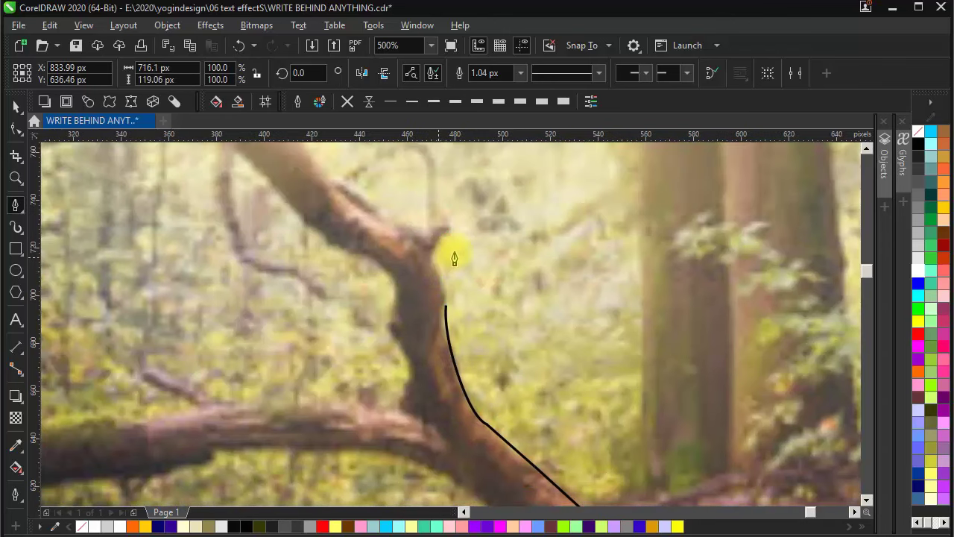
{"action": "left_click_drag", "start_coordinate": [454, 248], "coordinate": [473, 308]}
{"action": "left_click", "coordinate": [416, 284]}
Step: Trace around the forked spur at the limb's bend and the notch behind it, reaching the limb's upper edge
{"action": "scroll", "coordinate": [419, 289], "scroll_direction": "down", "scroll_amount": 1}
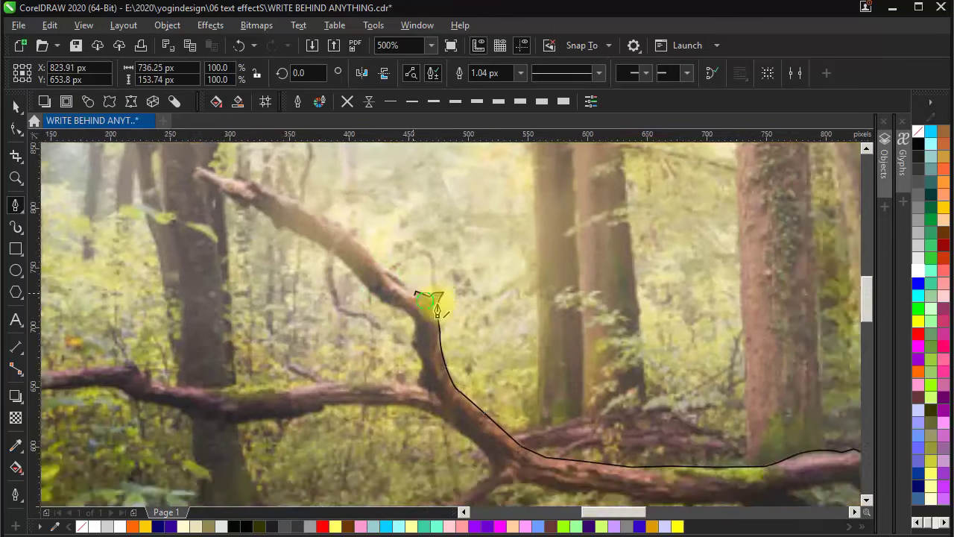
{"action": "scroll", "coordinate": [428, 300], "scroll_direction": "up", "scroll_amount": 1}
{"action": "left_click", "coordinate": [480, 335]}
{"action": "left_click", "coordinate": [468, 312]}
{"action": "left_click", "coordinate": [420, 281]}
{"action": "left_click_drag", "start_coordinate": [411, 289], "coordinate": [450, 313]}
{"action": "left_click", "coordinate": [436, 276]}
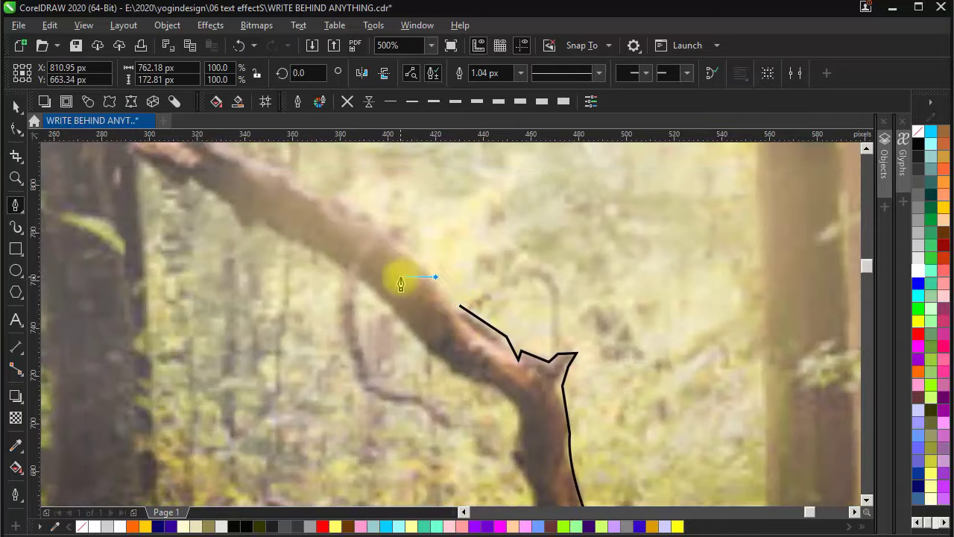
Step: Trace the slanting limb's upper edge past the small knob and around its broken tip
{"action": "left_click_drag", "start_coordinate": [332, 211], "coordinate": [467, 308]}
{"action": "left_click", "coordinate": [461, 292]}
{"action": "scroll", "coordinate": [418, 299], "scroll_direction": "down", "scroll_amount": 5}
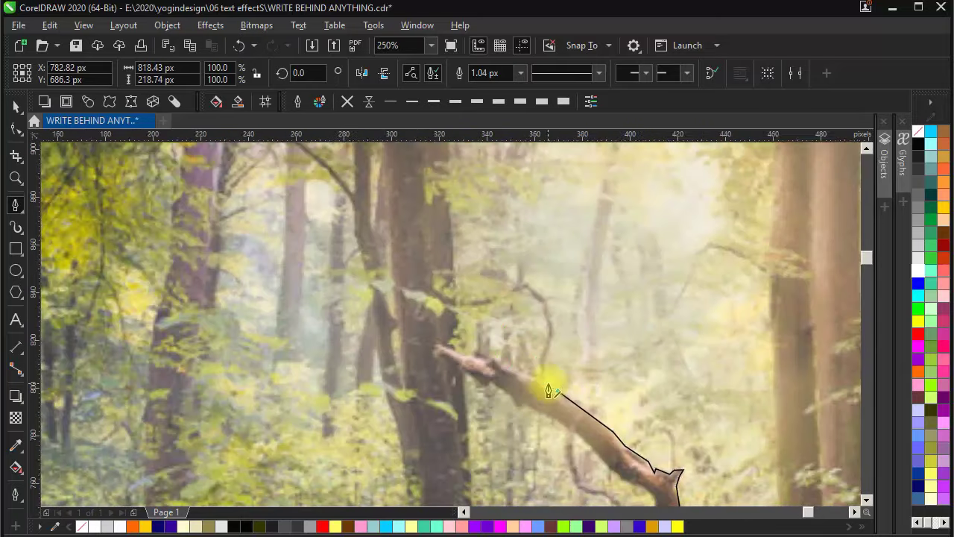
{"action": "scroll", "coordinate": [586, 396], "scroll_direction": "up", "scroll_amount": 5}
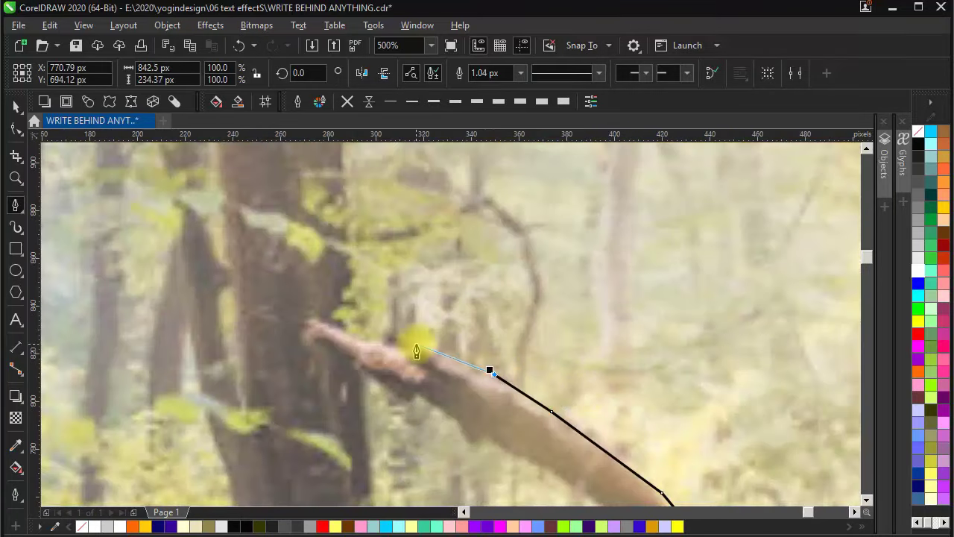
{"action": "left_click", "coordinate": [380, 333]}
{"action": "left_click", "coordinate": [375, 340]}
{"action": "left_click", "coordinate": [308, 317]}
{"action": "left_click", "coordinate": [302, 336]}
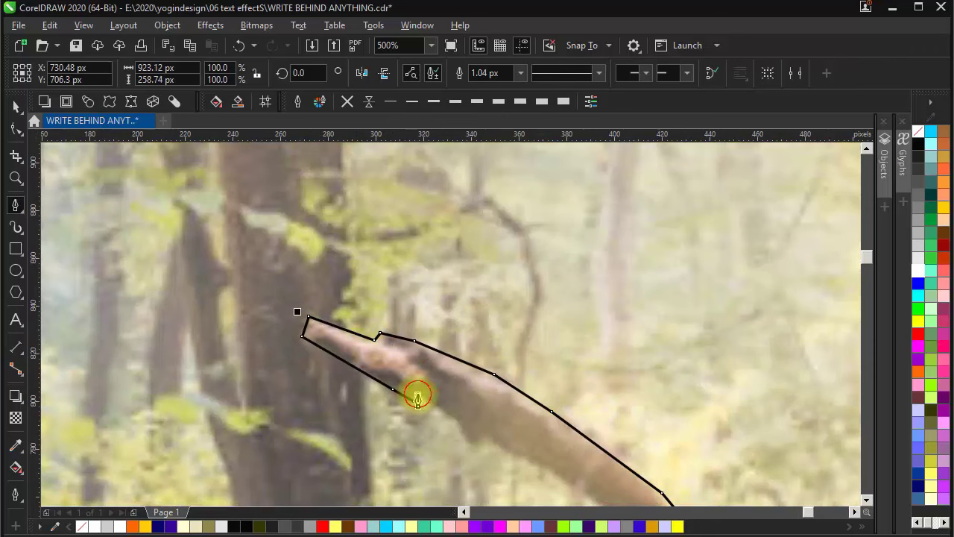
Step: Trace back along the limb's underside to the thin hanging twig and start down the twig's outer edge
{"action": "left_click", "coordinate": [416, 398]}
{"action": "left_click", "coordinate": [441, 359]}
{"action": "scroll", "coordinate": [439, 350], "scroll_direction": "down", "scroll_amount": 2}
{"action": "scroll", "coordinate": [437, 322], "scroll_direction": "up", "scroll_amount": 2}
{"action": "left_click", "coordinate": [455, 313]}
{"action": "scroll", "coordinate": [447, 298], "scroll_direction": "down", "scroll_amount": 2}
{"action": "scroll", "coordinate": [415, 217], "scroll_direction": "up", "scroll_amount": 2}
{"action": "scroll", "coordinate": [424, 239], "scroll_direction": "down", "scroll_amount": 1}
{"action": "scroll", "coordinate": [424, 248], "scroll_direction": "up", "scroll_amount": 2}
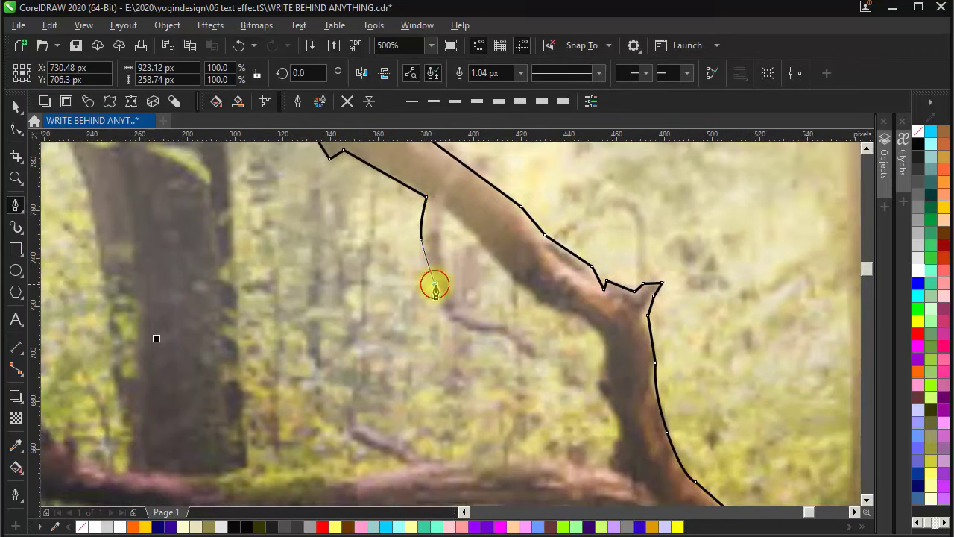
Step: Trace the hanging twig's outer curve around its rounded end and start back along its inner edge
{"action": "scroll", "coordinate": [435, 289], "scroll_direction": "up", "scroll_amount": 1}
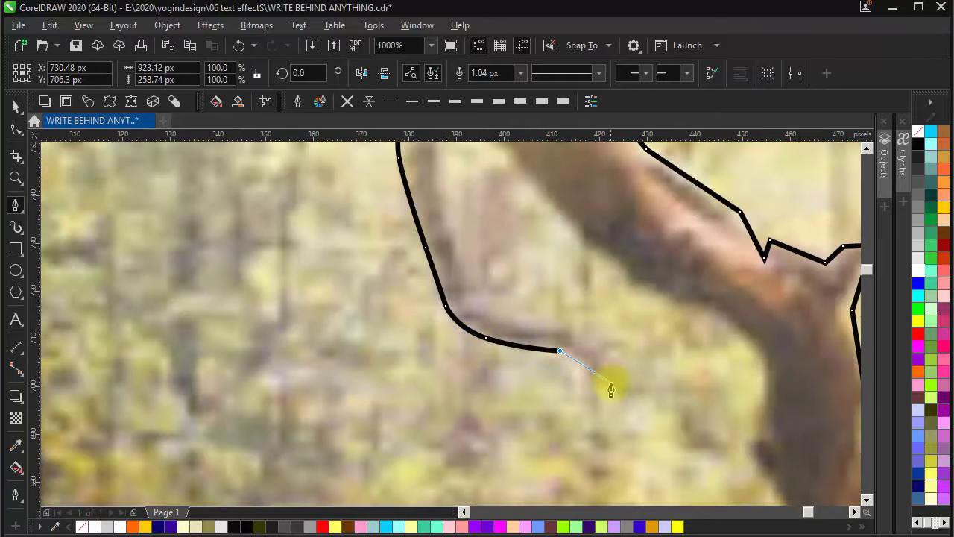
{"action": "left_click", "coordinate": [507, 315]}
{"action": "scroll", "coordinate": [506, 315], "scroll_direction": "down", "scroll_amount": 1}
{"action": "scroll", "coordinate": [447, 242], "scroll_direction": "up", "scroll_amount": 1}
{"action": "left_click", "coordinate": [535, 370]}
{"action": "scroll", "coordinate": [534, 368], "scroll_direction": "down", "scroll_amount": 1}
{"action": "scroll", "coordinate": [520, 313], "scroll_direction": "up", "scroll_amount": 1}
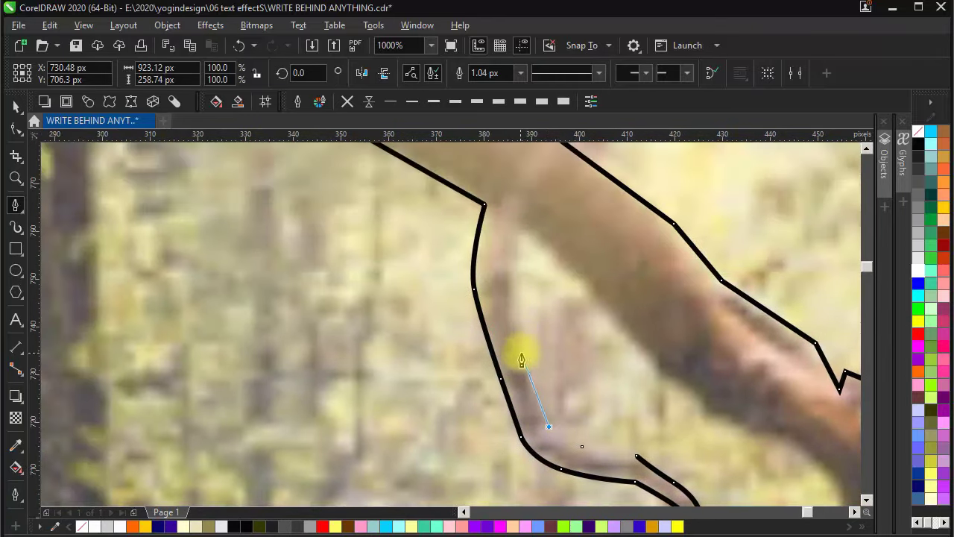
Step: Continue the Pen path up the hanging twig's inner edge to where it joins the limb
{"action": "left_click", "coordinate": [511, 285]}
{"action": "scroll", "coordinate": [510, 285], "scroll_direction": "down", "scroll_amount": 1}
{"action": "scroll", "coordinate": [484, 274], "scroll_direction": "up", "scroll_amount": 1}
{"action": "left_click", "coordinate": [490, 280]}
{"action": "left_click_drag", "start_coordinate": [601, 383], "coordinate": [565, 367]}
{"action": "left_click", "coordinate": [565, 367]}
Step: Trace the limb's underside from the twig down to the dark section below the bend
{"action": "left_click_drag", "start_coordinate": [636, 462], "coordinate": [450, 304]}
{"action": "left_click", "coordinate": [462, 292]}
{"action": "left_click_drag", "start_coordinate": [574, 348], "coordinate": [583, 366]}
{"action": "left_click_drag", "start_coordinate": [590, 397], "coordinate": [620, 323]}
{"action": "left_click", "coordinate": [619, 309]}
{"action": "left_click_drag", "start_coordinate": [616, 358], "coordinate": [603, 246]}
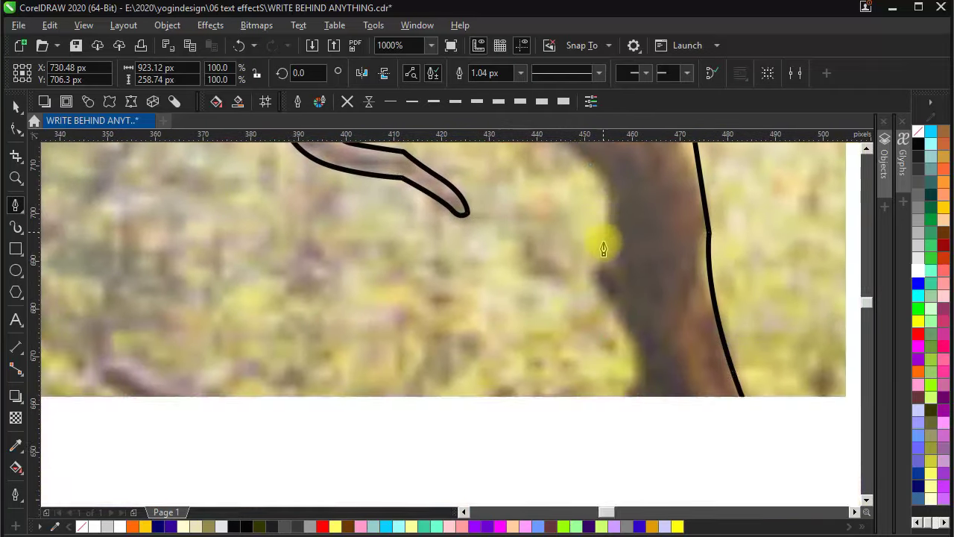
Step: Trace the limb's inner edge down to the junction with the left branch and around the short stub there
{"action": "left_click", "coordinate": [604, 258]}
{"action": "left_click", "coordinate": [617, 320]}
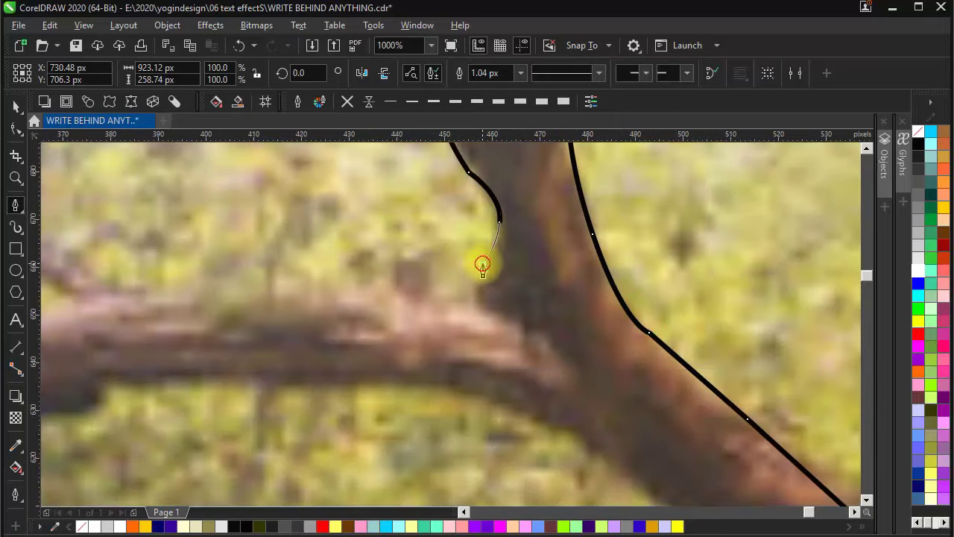
{"action": "left_click", "coordinate": [473, 289]}
{"action": "left_click_drag", "start_coordinate": [481, 295], "coordinate": [693, 328]}
{"action": "scroll", "coordinate": [603, 285], "scroll_direction": "down", "scroll_amount": 4}
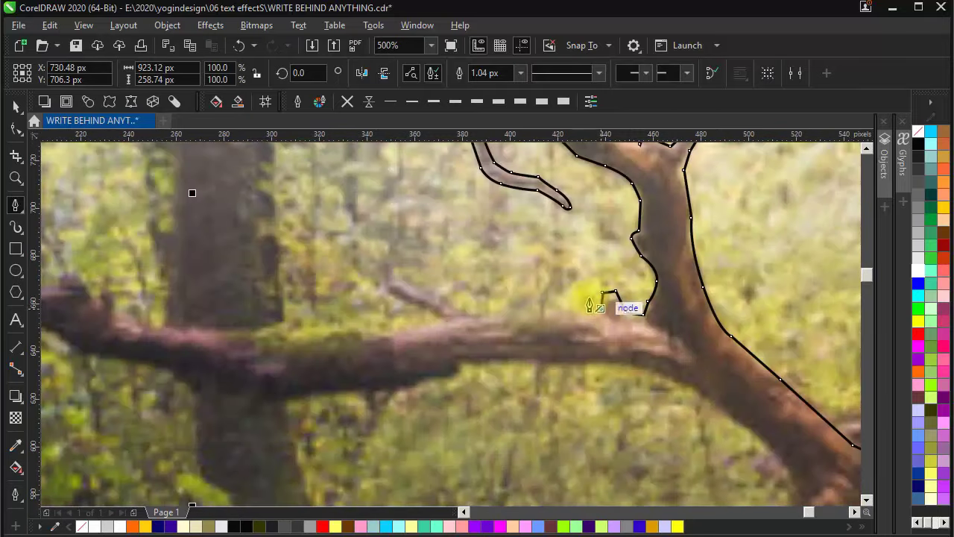
Step: Extend the path along the left branch's top edge and around the thin upright twig
{"action": "scroll", "coordinate": [575, 305], "scroll_direction": "up", "scroll_amount": 2}
{"action": "scroll", "coordinate": [549, 298], "scroll_direction": "down", "scroll_amount": 1}
{"action": "scroll", "coordinate": [516, 321], "scroll_direction": "up", "scroll_amount": 1}
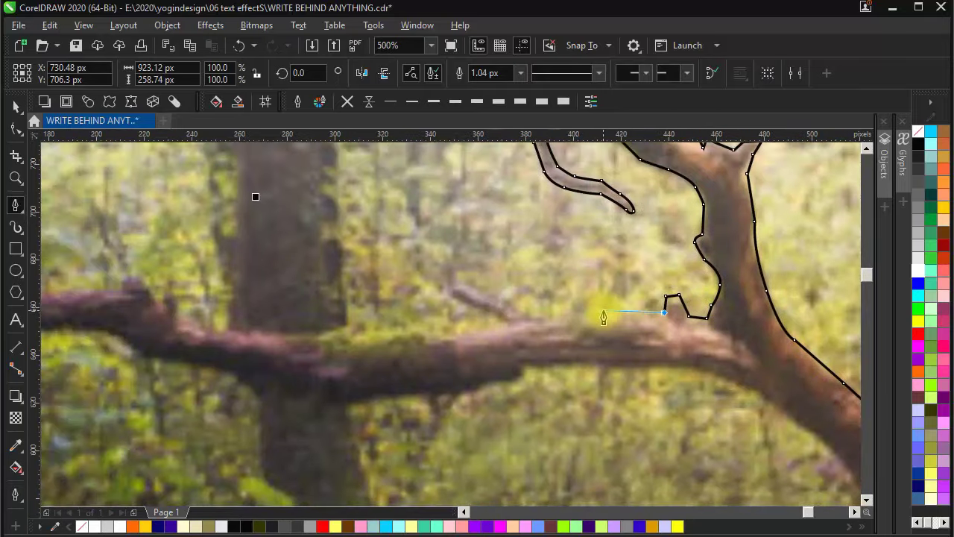
{"action": "scroll", "coordinate": [602, 323], "scroll_direction": "up", "scroll_amount": 1}
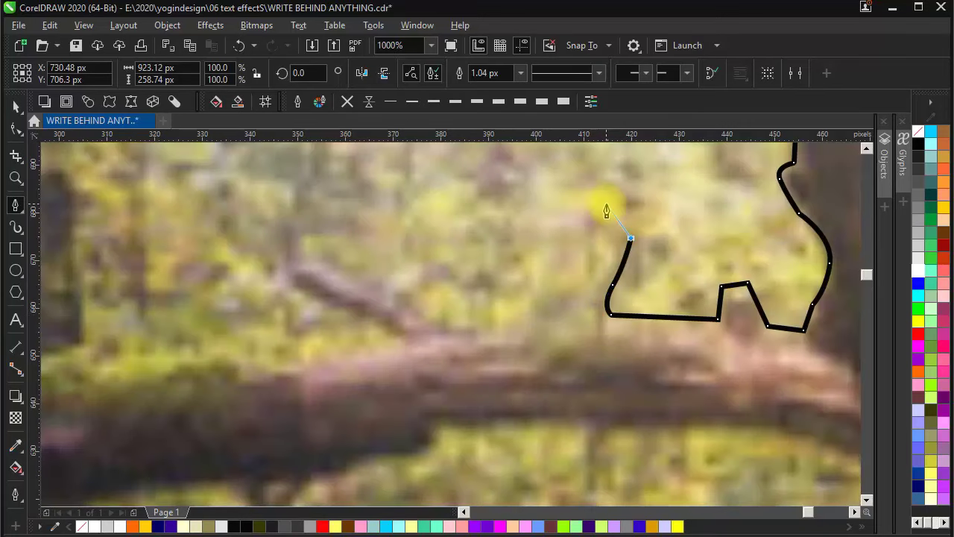
{"action": "left_click_drag", "start_coordinate": [610, 228], "coordinate": [634, 186]}
{"action": "left_click_drag", "start_coordinate": [634, 185], "coordinate": [634, 223]}
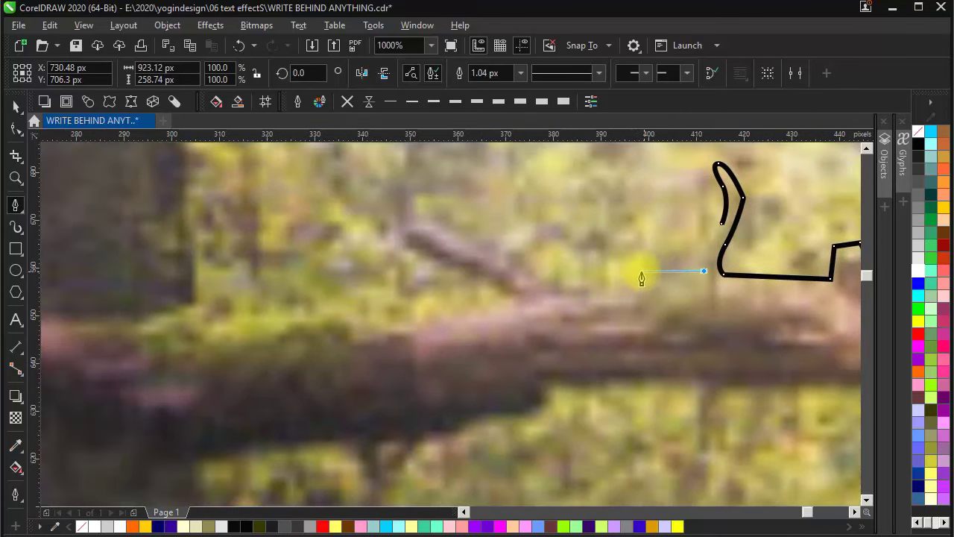
Step: Continue along the left branch's top edge and outline the slanted broken twig
{"action": "scroll", "coordinate": [609, 260], "scroll_direction": "down", "scroll_amount": 2}
{"action": "scroll", "coordinate": [571, 287], "scroll_direction": "up", "scroll_amount": 1}
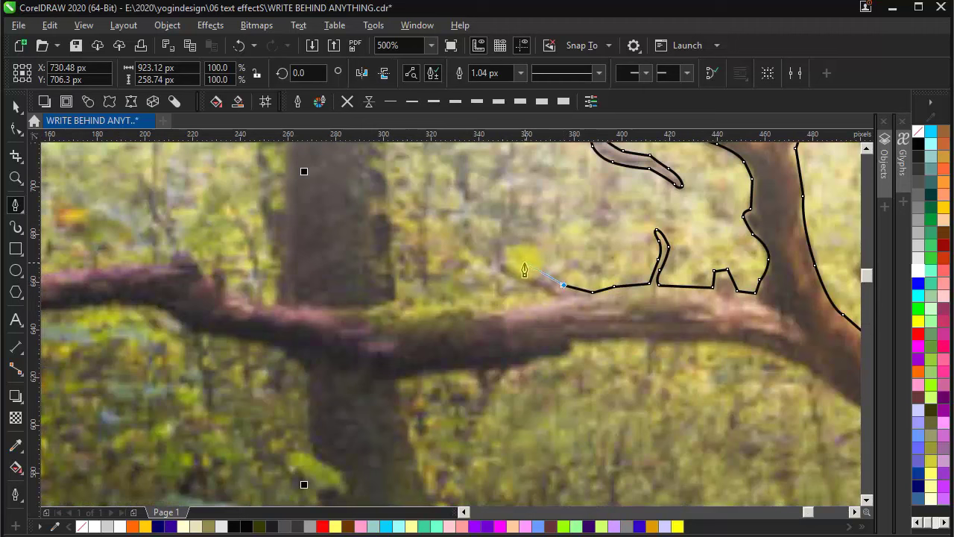
{"action": "left_click_drag", "start_coordinate": [551, 304], "coordinate": [710, 290]}
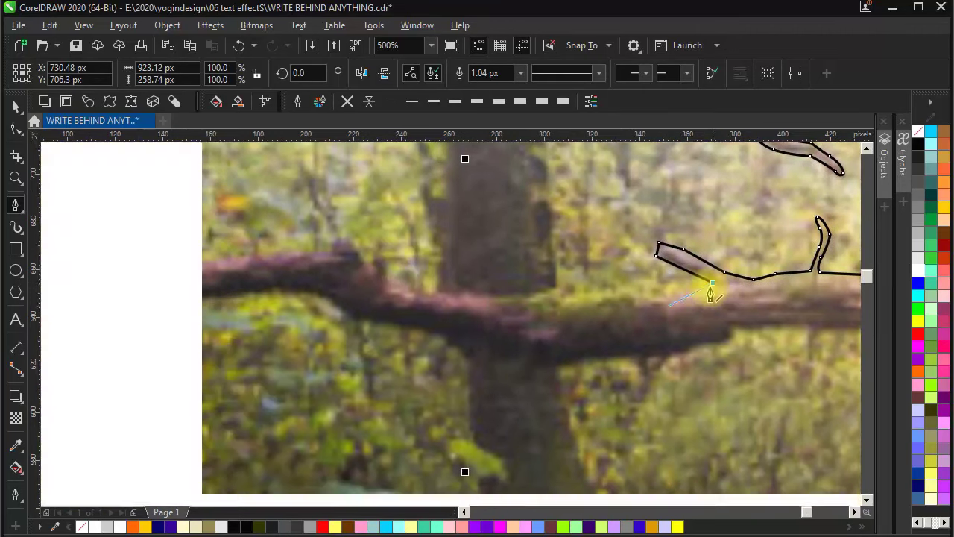
{"action": "scroll", "coordinate": [703, 288], "scroll_direction": "up", "scroll_amount": 1}
{"action": "scroll", "coordinate": [600, 313], "scroll_direction": "down", "scroll_amount": 1}
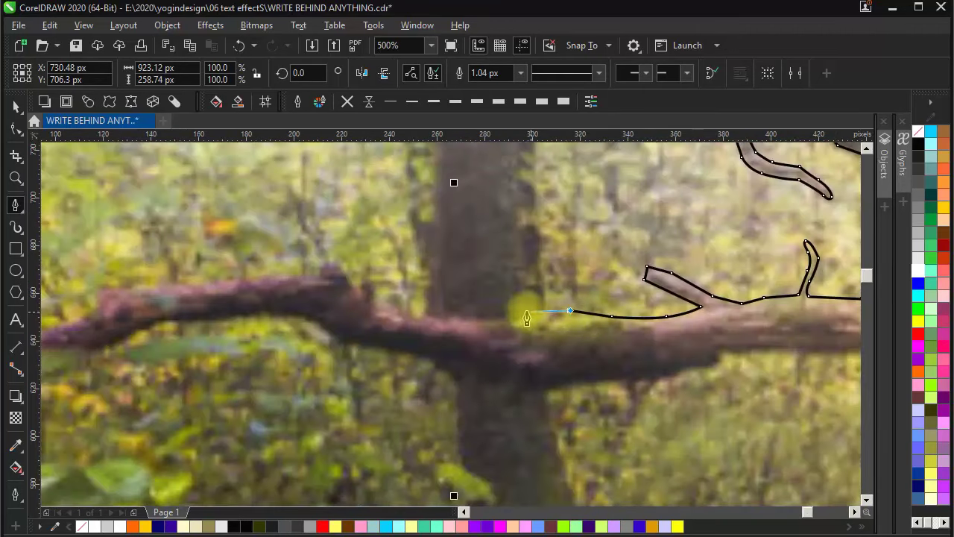
Step: Trace the left branch's upper edge over the mossy patch and past the dark trunk to the pointed bumps
{"action": "scroll", "coordinate": [531, 316], "scroll_direction": "down", "scroll_amount": 2}
{"action": "scroll", "coordinate": [526, 325], "scroll_direction": "up", "scroll_amount": 1}
{"action": "scroll", "coordinate": [514, 328], "scroll_direction": "up", "scroll_amount": 1}
{"action": "scroll", "coordinate": [503, 322], "scroll_direction": "down", "scroll_amount": 1}
{"action": "scroll", "coordinate": [522, 322], "scroll_direction": "up", "scroll_amount": 1}
{"action": "scroll", "coordinate": [510, 328], "scroll_direction": "down", "scroll_amount": 1}
{"action": "scroll", "coordinate": [500, 333], "scroll_direction": "up", "scroll_amount": 1}
{"action": "left_click", "coordinate": [479, 299]}
{"action": "left_click", "coordinate": [477, 312]}
{"action": "left_click", "coordinate": [455, 280]}
Step: Trace around the pointed bumps and along the arched section's top edge to where the branch drops
{"action": "scroll", "coordinate": [414, 292], "scroll_direction": "up", "scroll_amount": 1}
{"action": "left_click", "coordinate": [502, 322]}
{"action": "scroll", "coordinate": [478, 339], "scroll_direction": "down", "scroll_amount": 1}
{"action": "left_click", "coordinate": [478, 326]}
{"action": "left_click", "coordinate": [436, 331]}
{"action": "scroll", "coordinate": [425, 331], "scroll_direction": "up", "scroll_amount": 1}
{"action": "scroll", "coordinate": [436, 325], "scroll_direction": "down", "scroll_amount": 1}
{"action": "left_click", "coordinate": [438, 320]}
{"action": "left_click", "coordinate": [384, 327]}
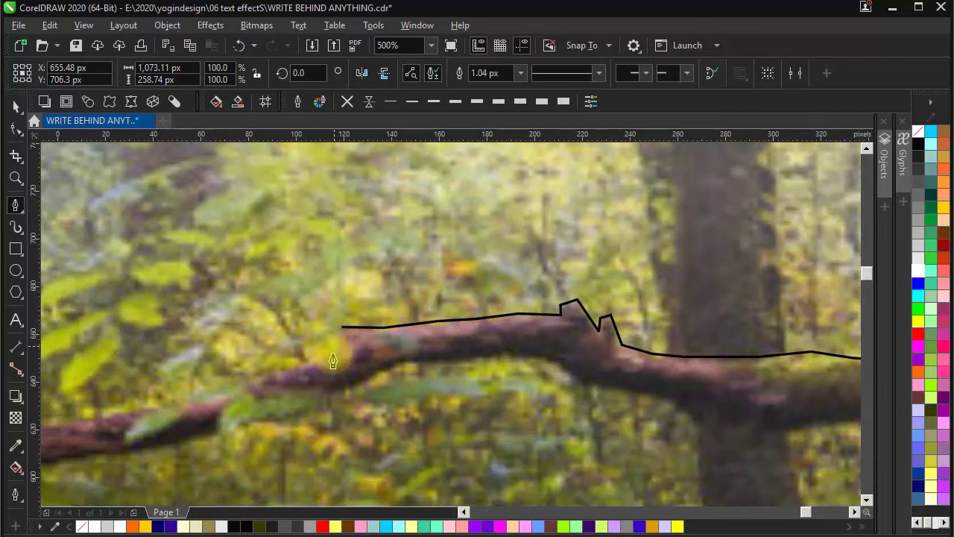
Step: Trace down the drop and along the thinner section's upper edge to the branch's far left end
{"action": "left_click", "coordinate": [335, 345]}
{"action": "left_click_drag", "start_coordinate": [336, 347], "coordinate": [478, 272]}
{"action": "left_click_drag", "start_coordinate": [416, 298], "coordinate": [393, 247]}
{"action": "left_click", "coordinate": [323, 314]}
{"action": "left_click", "coordinate": [319, 270]}
{"action": "left_click", "coordinate": [271, 277]}
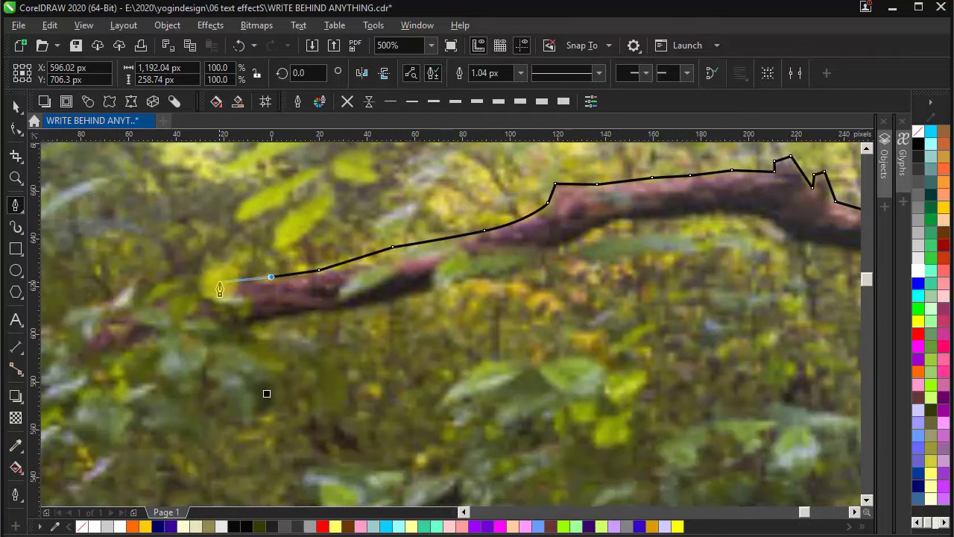
{"action": "left_click", "coordinate": [216, 282]}
Step: Trace around the branch's left end and back along the thinner section's underside to the arched section
{"action": "left_click", "coordinate": [215, 325]}
{"action": "left_click", "coordinate": [283, 311]}
{"action": "key", "text": "ctrl+z"}
{"action": "left_click", "coordinate": [289, 316]}
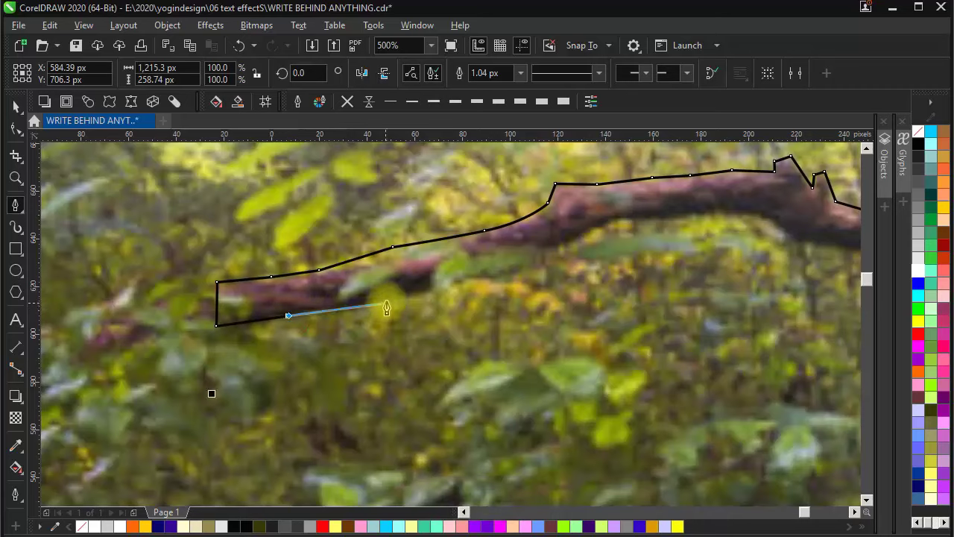
{"action": "left_click", "coordinate": [383, 302]}
{"action": "left_click", "coordinate": [436, 285]}
{"action": "left_click", "coordinate": [516, 246]}
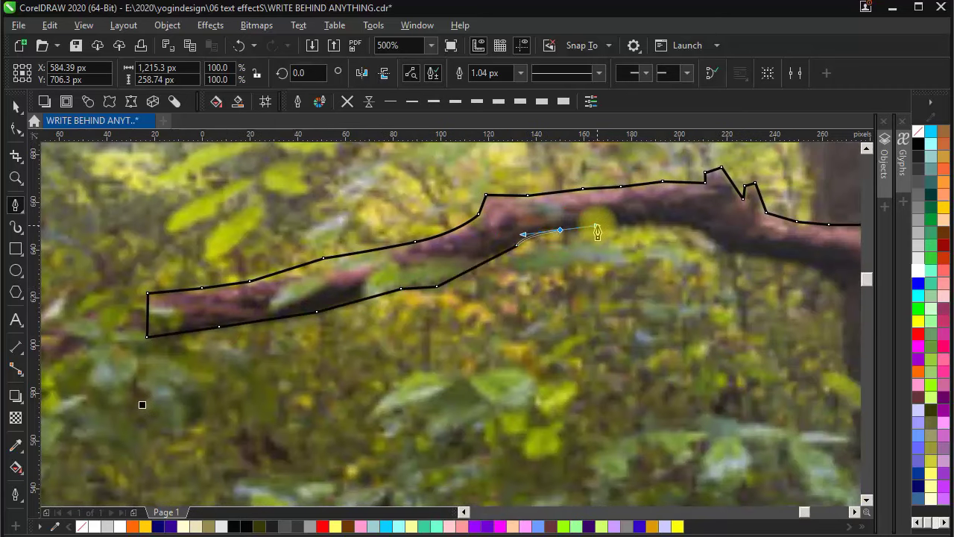
Step: Trace the underside of the arched section as it descends toward the dark tree trunk
{"action": "left_click_drag", "start_coordinate": [597, 226], "coordinate": [598, 226]}
{"action": "left_click", "coordinate": [654, 224]}
{"action": "left_click_drag", "start_coordinate": [708, 247], "coordinate": [540, 266]}
{"action": "left_click_drag", "start_coordinate": [621, 262], "coordinate": [643, 271]}
{"action": "left_click", "coordinate": [664, 287]}
{"action": "scroll", "coordinate": [586, 260], "scroll_direction": "down", "scroll_amount": 2}
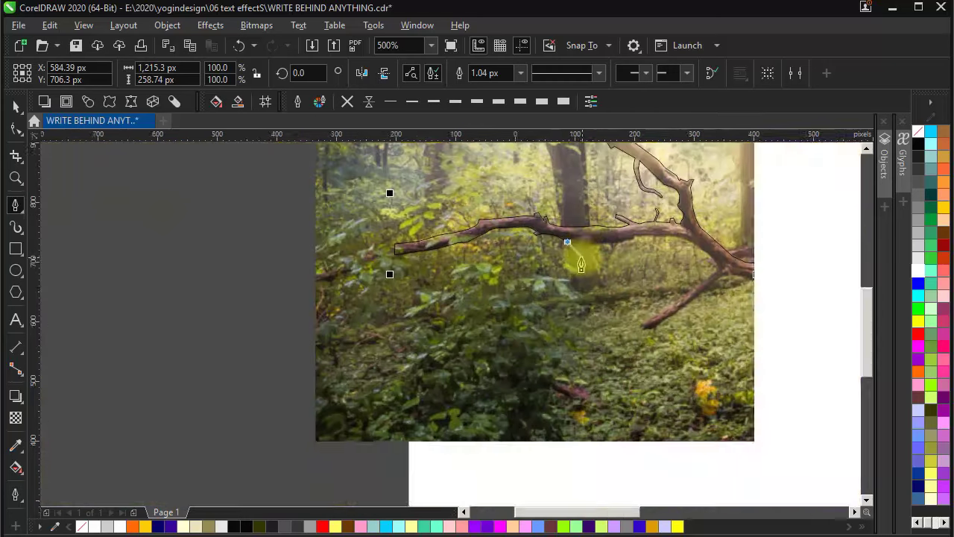
{"action": "scroll", "coordinate": [588, 252], "scroll_direction": "up", "scroll_amount": 2}
Step: Continue the Pen path along the left branch's underside across the dark tree trunk
{"action": "left_click_drag", "start_coordinate": [582, 249], "coordinate": [595, 249]}
{"action": "left_click", "coordinate": [626, 240]}
{"action": "left_click_drag", "start_coordinate": [692, 231], "coordinate": [551, 322]}
{"action": "scroll", "coordinate": [553, 260], "scroll_direction": "up", "scroll_amount": 1}
{"action": "left_click", "coordinate": [550, 235]}
{"action": "scroll", "coordinate": [550, 236], "scroll_direction": "down", "scroll_amount": 1}
{"action": "scroll", "coordinate": [387, 270], "scroll_direction": "up", "scroll_amount": 1}
Step: Trace the underside through the small stepped notch and down the curve toward the lower fork
{"action": "left_click", "coordinate": [392, 273]}
{"action": "scroll", "coordinate": [406, 279], "scroll_direction": "down", "scroll_amount": 1}
{"action": "scroll", "coordinate": [431, 288], "scroll_direction": "up", "scroll_amount": 1}
{"action": "scroll", "coordinate": [551, 322], "scroll_direction": "down", "scroll_amount": 1}
{"action": "left_click_drag", "start_coordinate": [521, 281], "coordinate": [553, 319]}
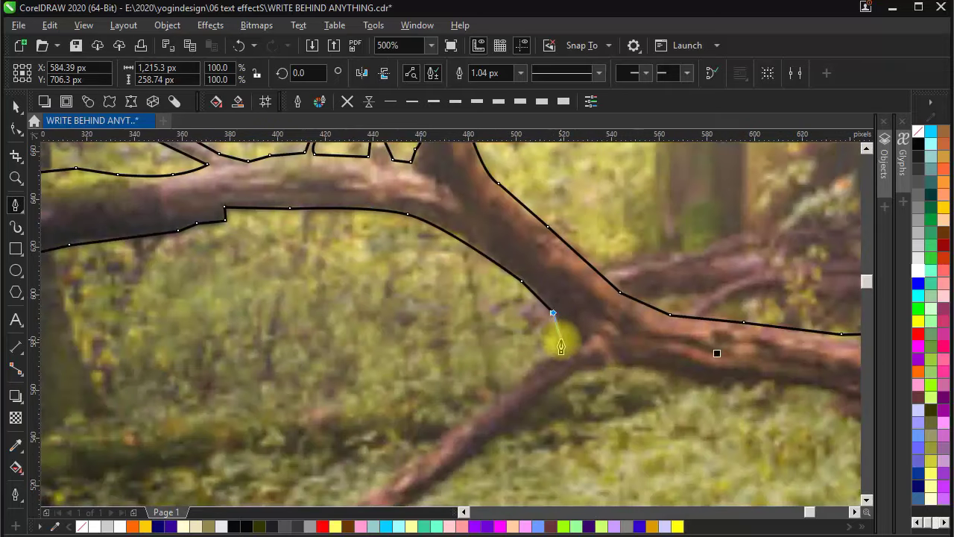
Step: Trace into the lower fork and along the downward prong's upper edge to its tip
{"action": "left_click", "coordinate": [560, 340]}
{"action": "scroll", "coordinate": [558, 334], "scroll_direction": "down", "scroll_amount": 1}
{"action": "scroll", "coordinate": [533, 316], "scroll_direction": "up", "scroll_amount": 1}
{"action": "left_click", "coordinate": [551, 290]}
{"action": "scroll", "coordinate": [549, 289], "scroll_direction": "down", "scroll_amount": 1}
{"action": "left_click", "coordinate": [519, 270]}
{"action": "left_click", "coordinate": [486, 293]}
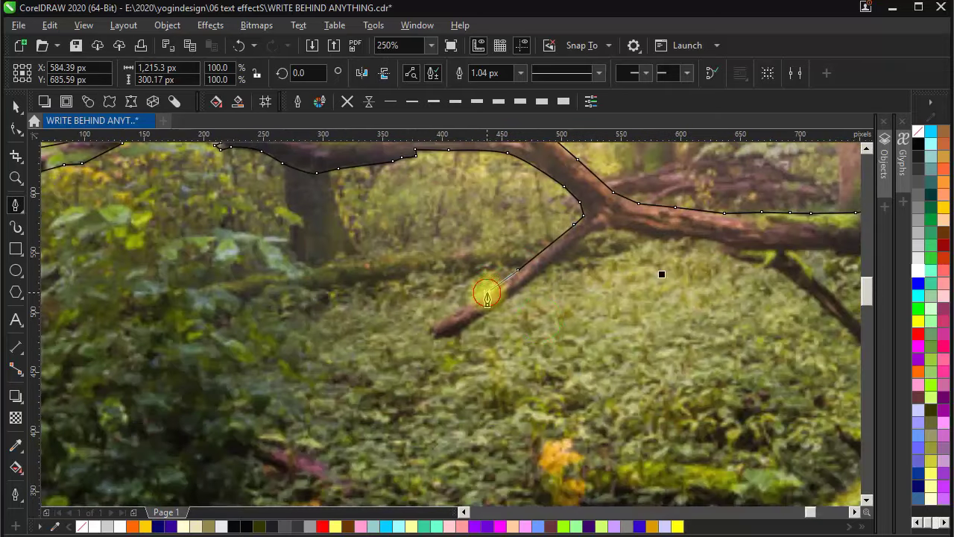
{"action": "left_click", "coordinate": [453, 311]}
{"action": "left_click", "coordinate": [432, 330]}
Step: Trace around the downward prong's blunt tip and the small stub beneath it
{"action": "scroll", "coordinate": [433, 330], "scroll_direction": "up", "scroll_amount": 2}
{"action": "left_click", "coordinate": [428, 337]}
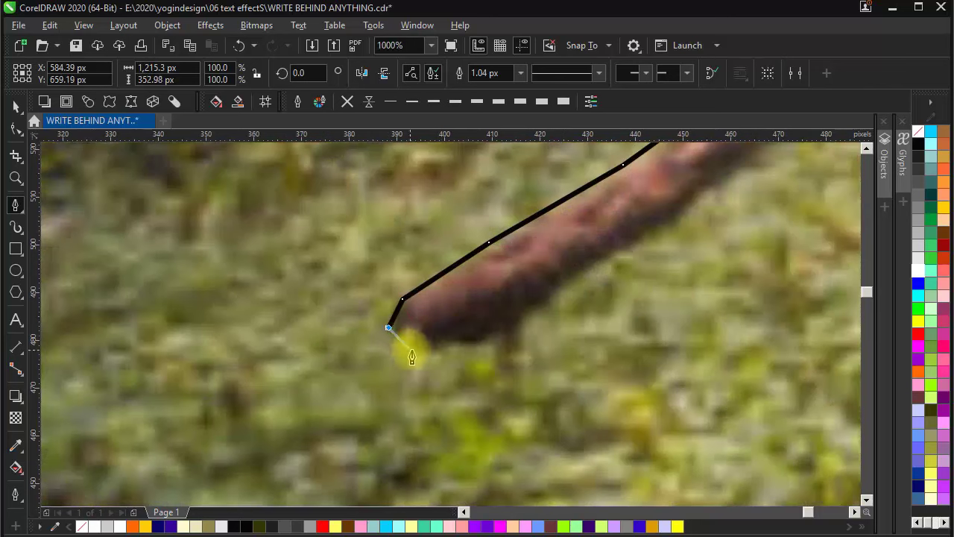
{"action": "left_click", "coordinate": [433, 343]}
{"action": "left_click_drag", "start_coordinate": [500, 388], "coordinate": [522, 315]}
{"action": "scroll", "coordinate": [521, 316], "scroll_direction": "down", "scroll_amount": 1}
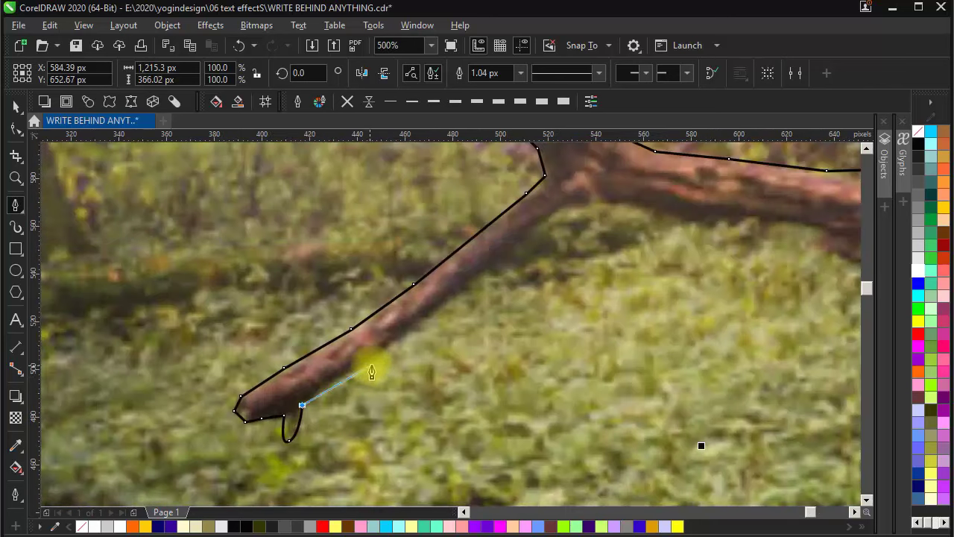
Step: Trace the downward prong's lower edge back to the junction and onto the main branch's underside
{"action": "left_click", "coordinate": [445, 301]}
{"action": "left_click_drag", "start_coordinate": [519, 279], "coordinate": [395, 340]}
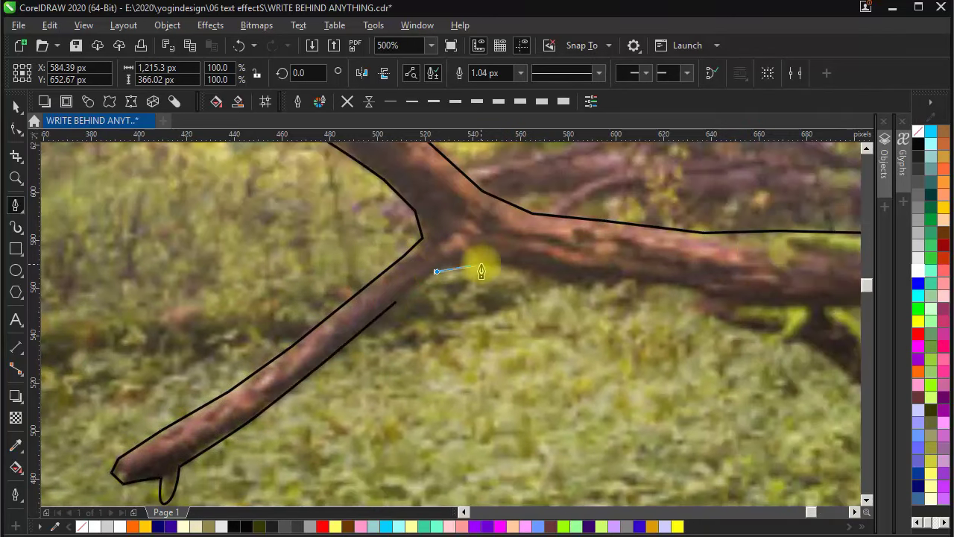
{"action": "left_click_drag", "start_coordinate": [483, 263], "coordinate": [507, 267]}
{"action": "left_click", "coordinate": [552, 276]}
{"action": "scroll", "coordinate": [551, 277], "scroll_direction": "down", "scroll_amount": 1}
{"action": "scroll", "coordinate": [432, 316], "scroll_direction": "up", "scroll_amount": 1}
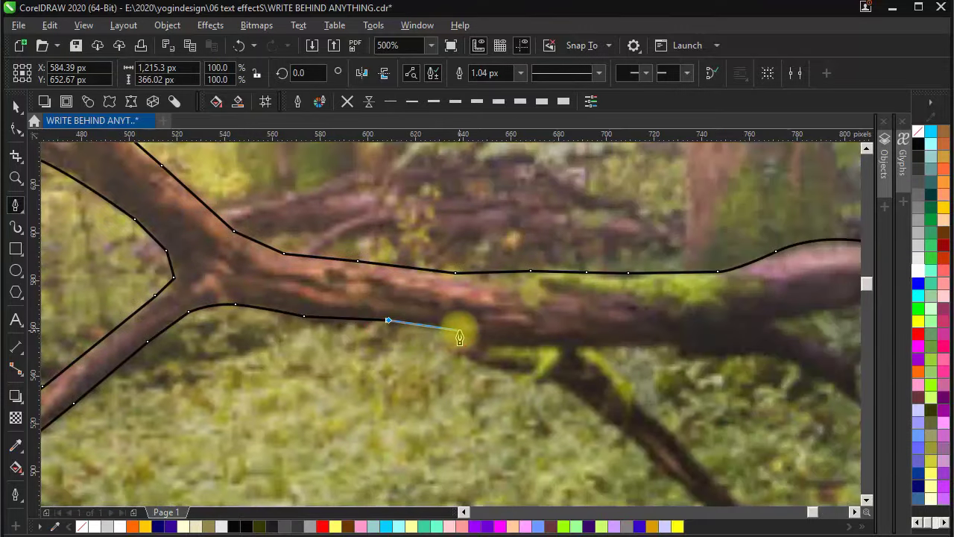
Step: Trace the main branch's underside around its small spur and broken prongs to the upright support
{"action": "scroll", "coordinate": [440, 348], "scroll_direction": "down", "scroll_amount": 3}
{"action": "scroll", "coordinate": [457, 363], "scroll_direction": "up", "scroll_amount": 2}
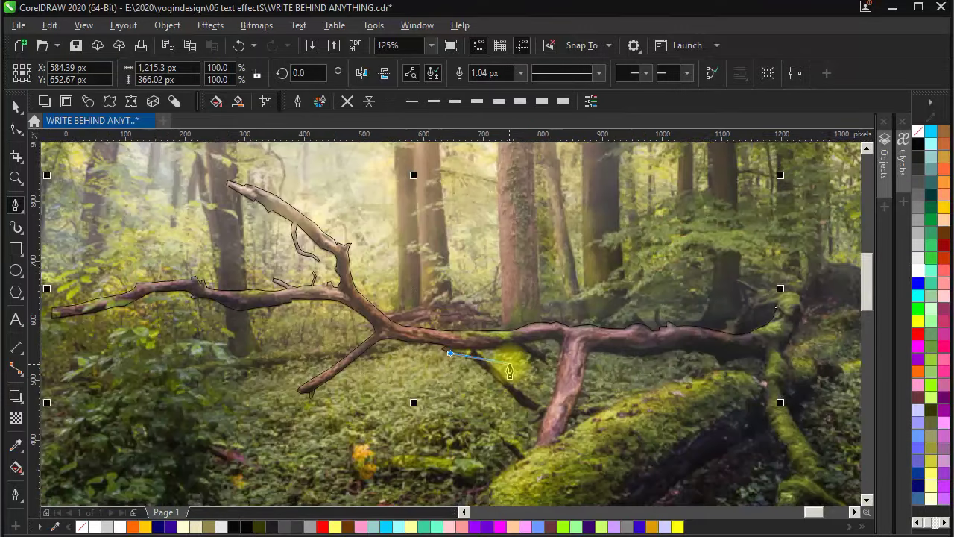
{"action": "scroll", "coordinate": [422, 309], "scroll_direction": "up", "scroll_amount": 1}
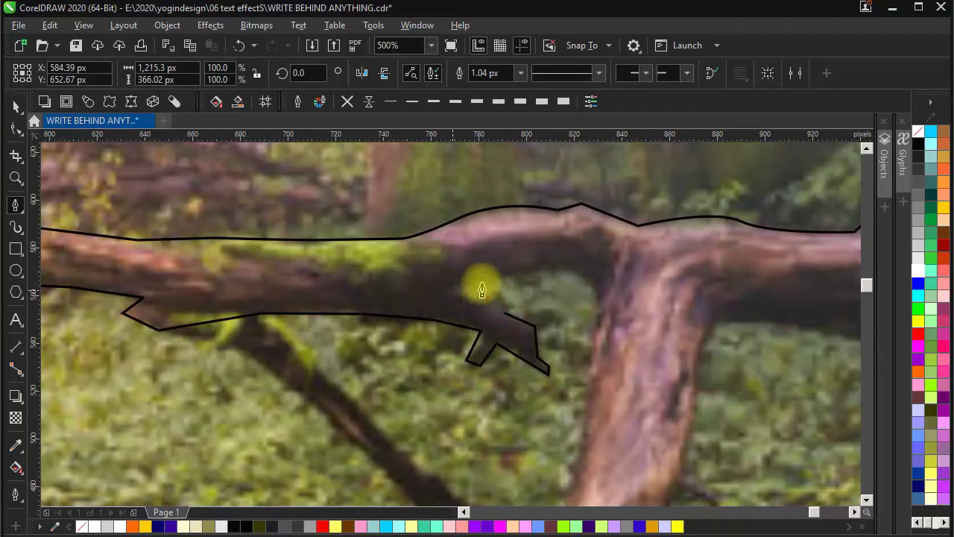
{"action": "scroll", "coordinate": [598, 298], "scroll_direction": "down", "scroll_amount": 2}
{"action": "scroll", "coordinate": [425, 337], "scroll_direction": "up", "scroll_amount": 1}
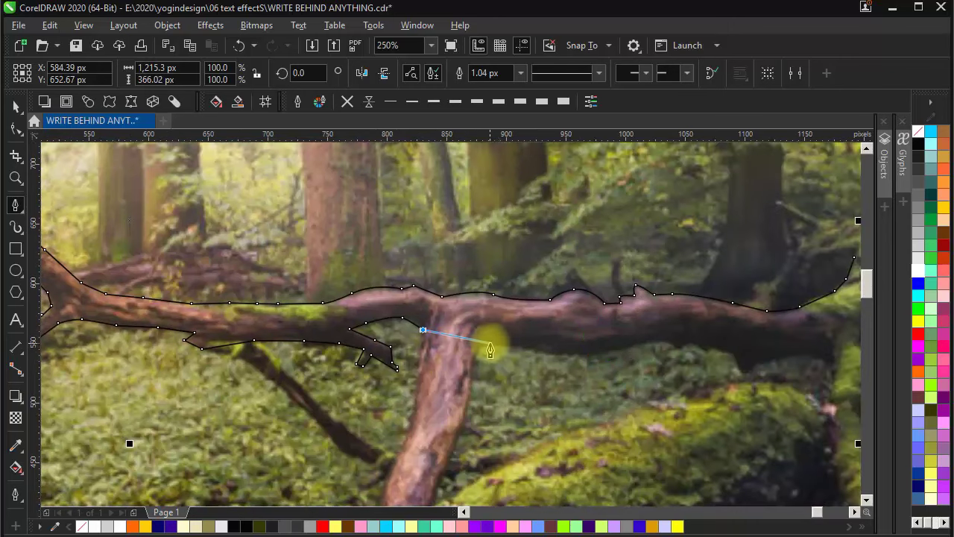
Step: Carry the path across the top of the upright support and along the main branch's underside beyond it
{"action": "left_click", "coordinate": [511, 345]}
{"action": "left_click", "coordinate": [547, 352]}
{"action": "left_click_drag", "start_coordinate": [547, 355], "coordinate": [401, 344]}
{"action": "scroll", "coordinate": [323, 363], "scroll_direction": "up", "scroll_amount": 1}
{"action": "left_click_drag", "start_coordinate": [543, 318], "coordinate": [295, 370]}
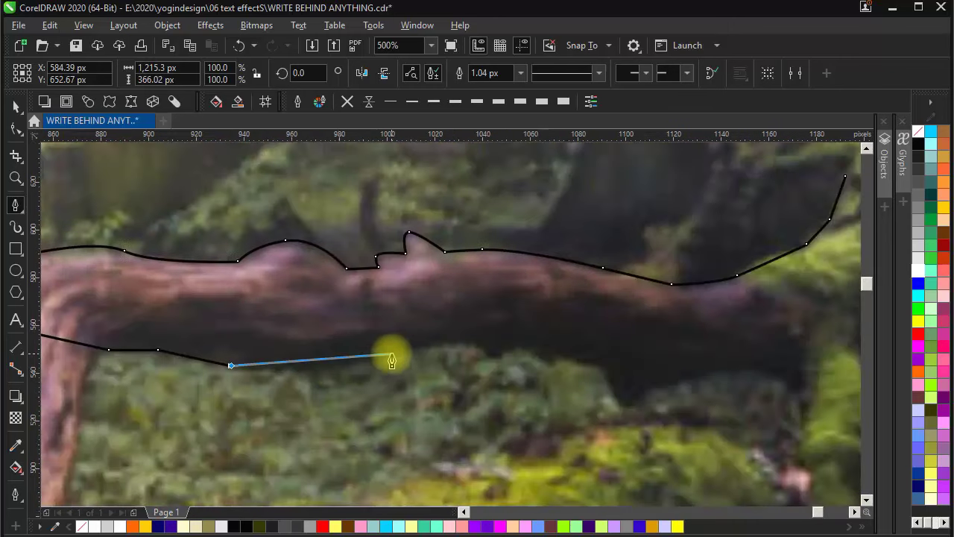
{"action": "left_click", "coordinate": [546, 351]}
{"action": "left_click", "coordinate": [598, 368]}
Step: Trace around the pointed projection under the branch and continue along the underside toward the mossy stump
{"action": "scroll", "coordinate": [601, 372], "scroll_direction": "down", "scroll_amount": 1}
{"action": "left_click_drag", "start_coordinate": [632, 392], "coordinate": [381, 388]}
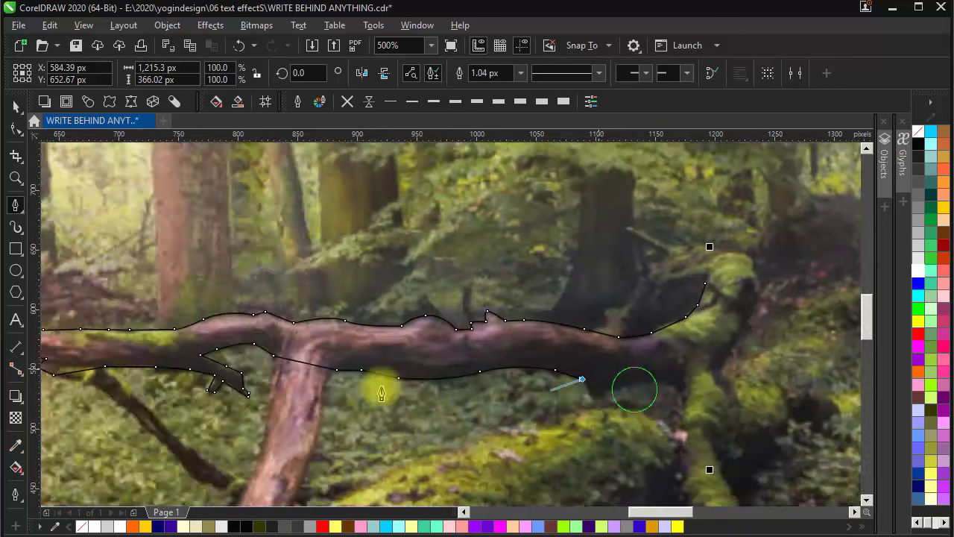
{"action": "scroll", "coordinate": [384, 387], "scroll_direction": "up", "scroll_amount": 1}
{"action": "left_click", "coordinate": [327, 397]}
{"action": "left_click", "coordinate": [357, 374]}
{"action": "left_click_drag", "start_coordinate": [469, 357], "coordinate": [373, 385]}
{"action": "left_click", "coordinate": [371, 383]}
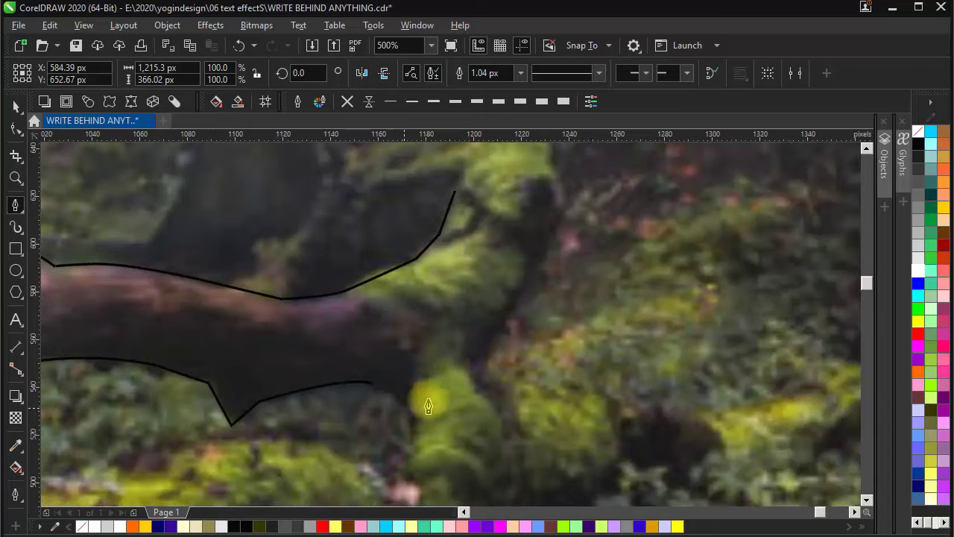
Step: Trace from the main branch's underside to the mossy stump and across the stump's lower end to its far side
{"action": "scroll", "coordinate": [434, 410], "scroll_direction": "up", "scroll_amount": 1}
{"action": "left_click", "coordinate": [370, 398]}
{"action": "scroll", "coordinate": [404, 378], "scroll_direction": "down", "scroll_amount": 1}
{"action": "left_click_drag", "start_coordinate": [397, 452], "coordinate": [376, 395]}
{"action": "scroll", "coordinate": [376, 396], "scroll_direction": "down", "scroll_amount": 1}
{"action": "left_click", "coordinate": [377, 388]}
{"action": "left_click", "coordinate": [355, 396]}
{"action": "left_click", "coordinate": [360, 438]}
{"action": "left_click", "coordinate": [442, 450]}
{"action": "left_click", "coordinate": [451, 288]}
Step: Trace up the mossy stump's outer edge and around its rounded top, closing the main branch outline at its starting point
{"action": "left_click_drag", "start_coordinate": [443, 310], "coordinate": [375, 450]}
{"action": "left_click_drag", "start_coordinate": [439, 317], "coordinate": [396, 410]}
{"action": "left_click", "coordinate": [368, 459]}
{"action": "left_click_drag", "start_coordinate": [420, 354], "coordinate": [412, 337]}
{"action": "left_click", "coordinate": [399, 312]}
{"action": "left_click", "coordinate": [399, 295]}
{"action": "left_click_drag", "start_coordinate": [353, 284], "coordinate": [321, 292]}
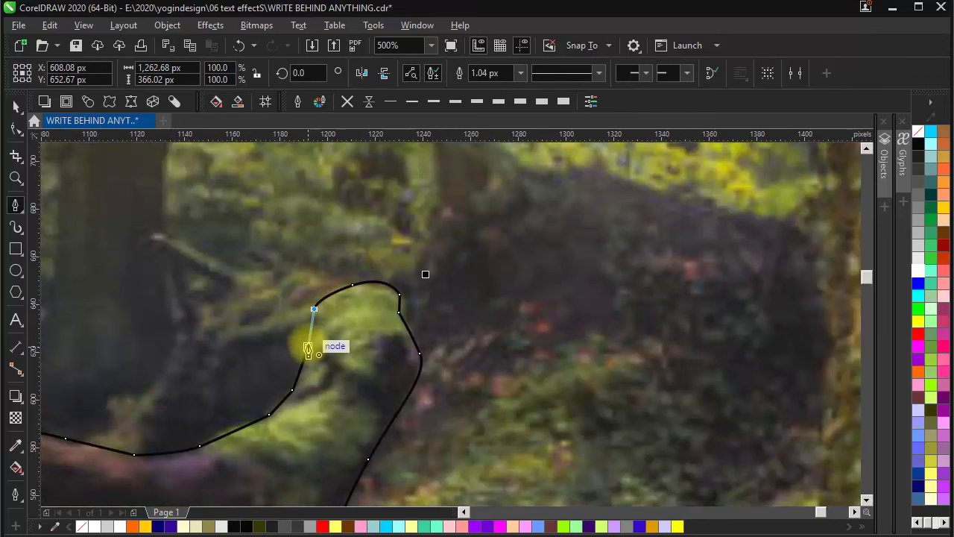
{"action": "key", "text": "Escape"}
Step: Start a separate Pen path at the top of the upright support and trace its left edge down to the mossy log
{"action": "scroll", "coordinate": [323, 361], "scroll_direction": "down", "scroll_amount": 2}
{"action": "scroll", "coordinate": [157, 447], "scroll_direction": "up", "scroll_amount": 2}
{"action": "left_click_drag", "start_coordinate": [157, 447], "coordinate": [471, 344]}
{"action": "scroll", "coordinate": [498, 328], "scroll_direction": "down", "scroll_amount": 1}
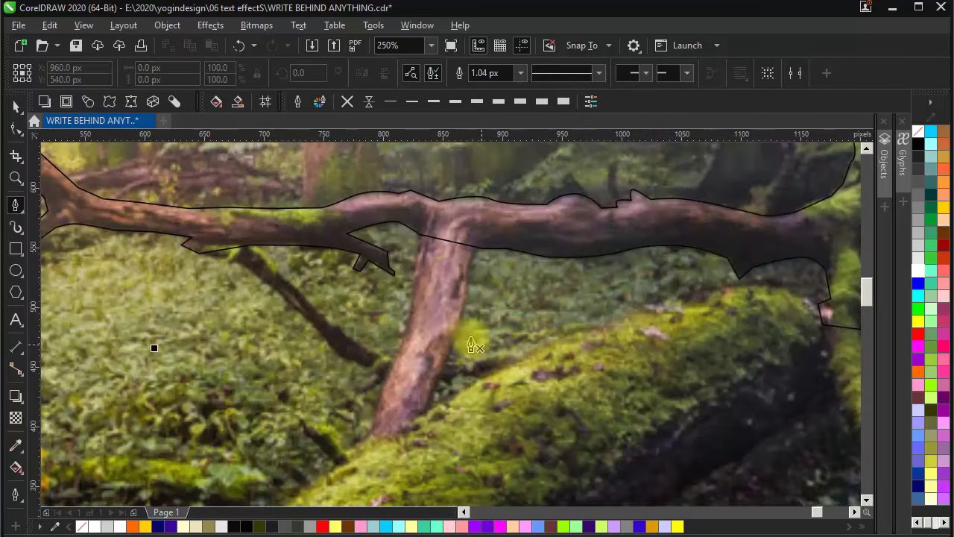
{"action": "left_click", "coordinate": [421, 224]}
{"action": "left_click_drag", "start_coordinate": [421, 223], "coordinate": [466, 169]}
{"action": "left_click", "coordinate": [459, 228]}
{"action": "left_click_drag", "start_coordinate": [445, 294], "coordinate": [438, 305]}
{"action": "left_click", "coordinate": [422, 343]}
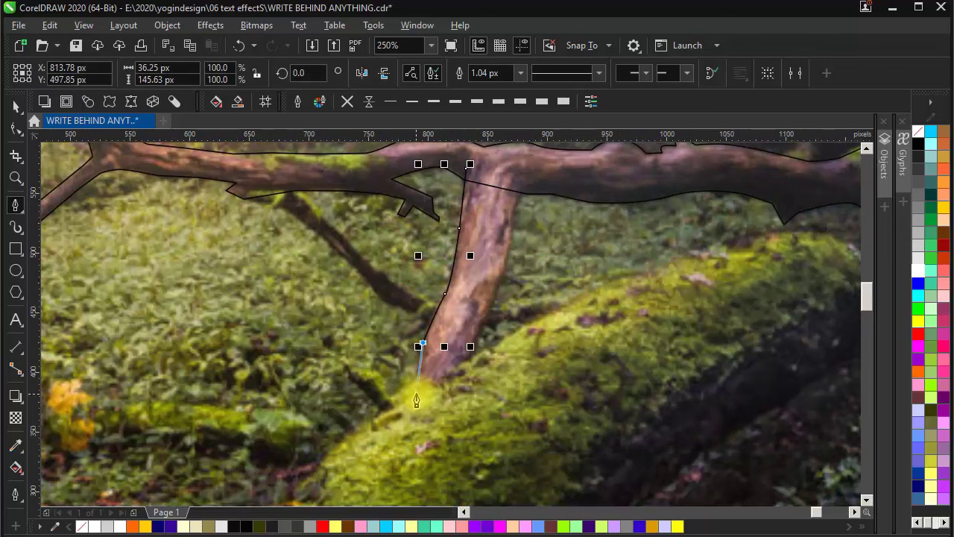
{"action": "left_click", "coordinate": [417, 373]}
Step: Carry the support's path around its base, extending over the edge of the mossy log
{"action": "scroll", "coordinate": [393, 404], "scroll_direction": "down", "scroll_amount": 2}
{"action": "scroll", "coordinate": [392, 418], "scroll_direction": "up", "scroll_amount": 2}
{"action": "left_click", "coordinate": [398, 360]}
{"action": "left_click", "coordinate": [425, 384]}
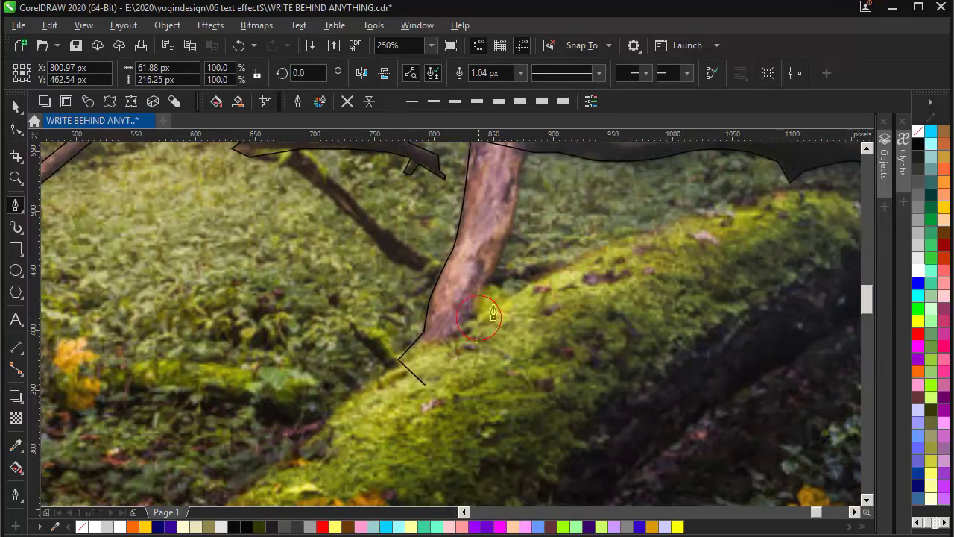
{"action": "left_click", "coordinate": [479, 318]}
Step: Trace the upright support's right edge up into the main branch and close the outline across its top
{"action": "left_click", "coordinate": [494, 276]}
{"action": "left_click_drag", "start_coordinate": [494, 277], "coordinate": [451, 369]}
{"action": "left_click", "coordinate": [469, 318]}
{"action": "left_click", "coordinate": [476, 271]}
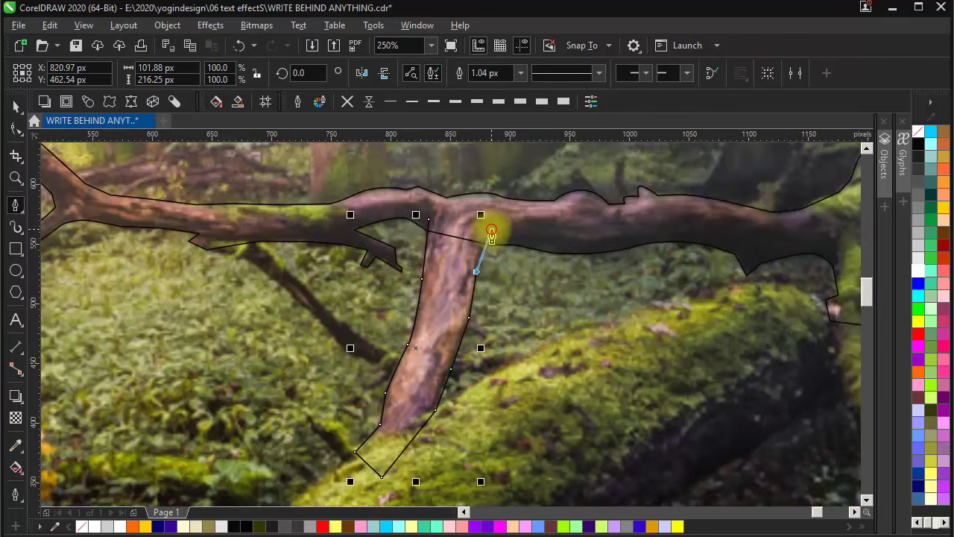
{"action": "left_click_drag", "start_coordinate": [500, 214], "coordinate": [501, 213]}
{"action": "left_click", "coordinate": [428, 220]}
Step: Start a new Pen path at the small spur under the main branch and trace down the thin diagonal twig's lower edge
{"action": "scroll", "coordinate": [414, 224], "scroll_direction": "down", "scroll_amount": 1}
{"action": "scroll", "coordinate": [345, 220], "scroll_direction": "up", "scroll_amount": 1}
{"action": "left_click", "coordinate": [277, 243]}
{"action": "scroll", "coordinate": [276, 256], "scroll_direction": "up", "scroll_amount": 1}
{"action": "left_click", "coordinate": [283, 252]}
{"action": "left_click", "coordinate": [344, 265]}
{"action": "left_click", "coordinate": [478, 366]}
Step: Continue along the diagonal twig's lower edge and end it inside the upright support
{"action": "left_click_drag", "start_coordinate": [545, 435], "coordinate": [486, 334]}
{"action": "left_click", "coordinate": [482, 332]}
{"action": "left_click", "coordinate": [505, 360]}
{"action": "left_click", "coordinate": [529, 365]}
{"action": "left_click", "coordinate": [565, 386]}
{"action": "left_click", "coordinate": [634, 417]}
Step: Trace the diagonal twig's upper edge back to the main branch and close the outline at its starting point
{"action": "left_click", "coordinate": [663, 384]}
{"action": "left_click", "coordinate": [588, 352]}
{"action": "left_click", "coordinate": [472, 278]}
{"action": "left_click_drag", "start_coordinate": [440, 242], "coordinate": [548, 342]}
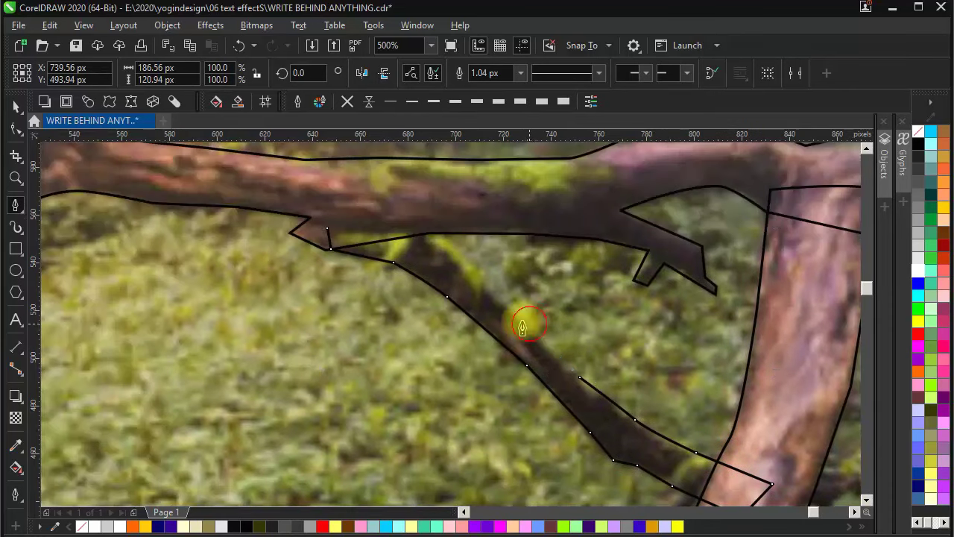
{"action": "left_click", "coordinate": [529, 324]}
{"action": "left_click", "coordinate": [479, 282]}
{"action": "left_click", "coordinate": [485, 270]}
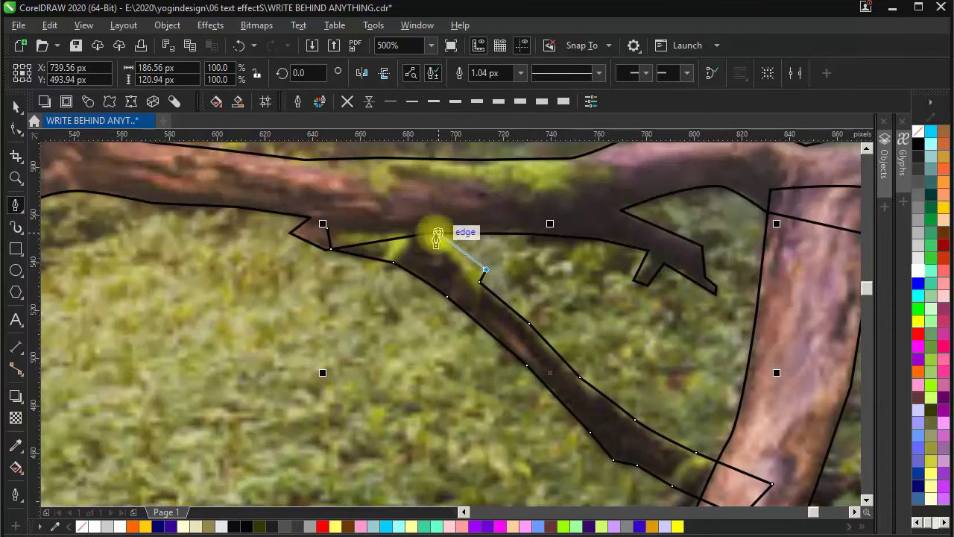
{"action": "left_click", "coordinate": [417, 221]}
{"action": "left_click", "coordinate": [328, 228]}
Step: Weld the diagonal twig and upright support outlines to the main branch outline, and clear the selection
{"action": "scroll", "coordinate": [354, 281], "scroll_direction": "down", "scroll_amount": 1}
{"action": "left_click", "coordinate": [17, 112]}
{"action": "left_click", "coordinate": [396, 228], "text": "shift"}
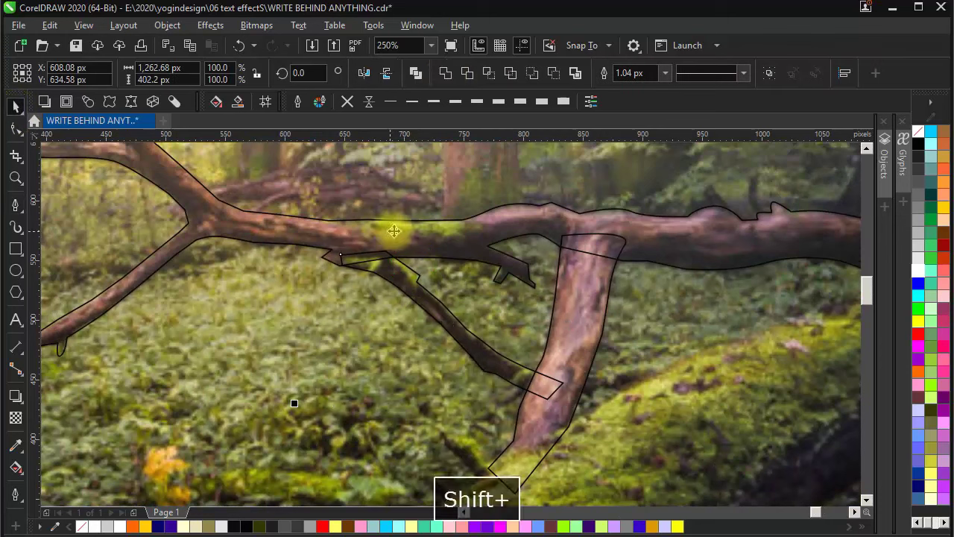
{"action": "left_click", "coordinate": [445, 73]}
{"action": "left_click", "coordinate": [598, 298]}
{"action": "left_click", "coordinate": [679, 243], "text": "shift"}
{"action": "left_click", "coordinate": [447, 73]}
{"action": "scroll", "coordinate": [586, 243], "scroll_direction": "down", "scroll_amount": 3}
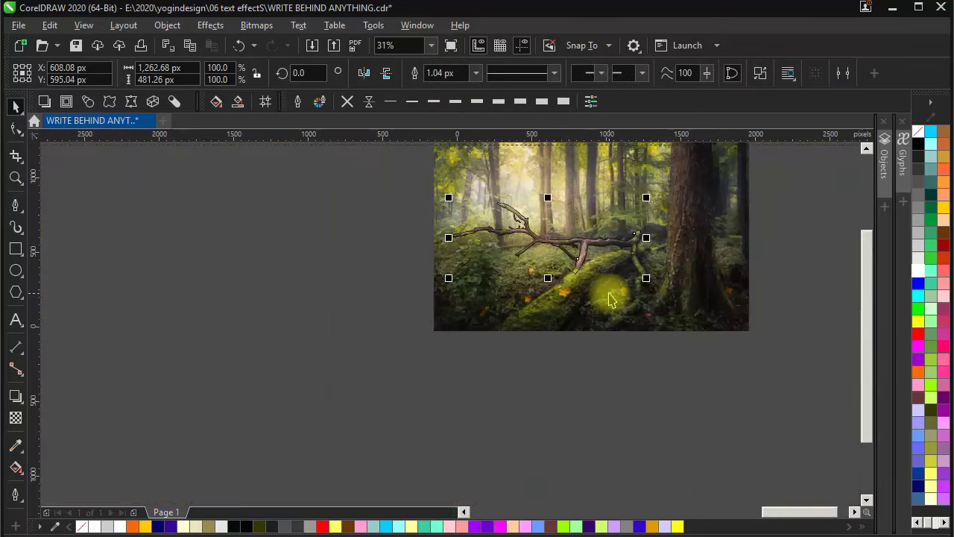
{"action": "left_click_drag", "start_coordinate": [612, 293], "coordinate": [507, 342]}
{"action": "key", "text": "Escape"}
Step: Start a new Pen path at the foreground bush's right edge and trace up around the notch between its leaves
{"action": "scroll", "coordinate": [486, 298], "scroll_direction": "up", "scroll_amount": 1}
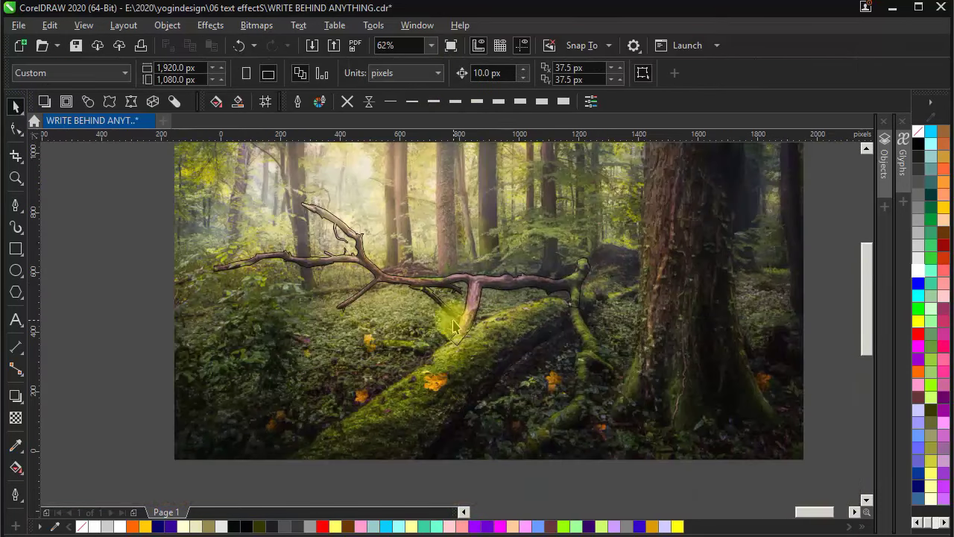
{"action": "scroll", "coordinate": [453, 326], "scroll_direction": "up", "scroll_amount": 1}
{"action": "left_click", "coordinate": [15, 205]}
{"action": "scroll", "coordinate": [398, 273], "scroll_direction": "up", "scroll_amount": 1}
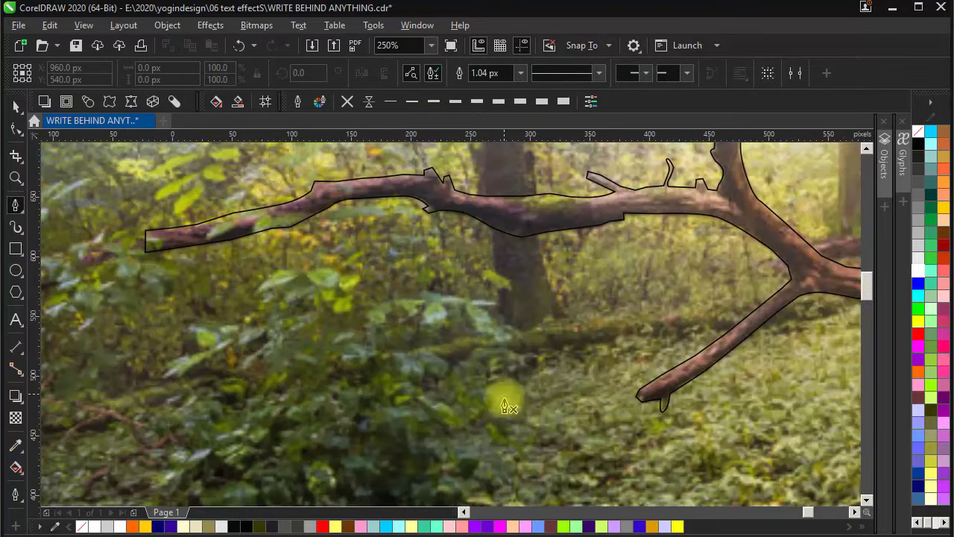
{"action": "scroll", "coordinate": [502, 378], "scroll_direction": "down", "scroll_amount": 2}
{"action": "scroll", "coordinate": [456, 359], "scroll_direction": "up", "scroll_amount": 1}
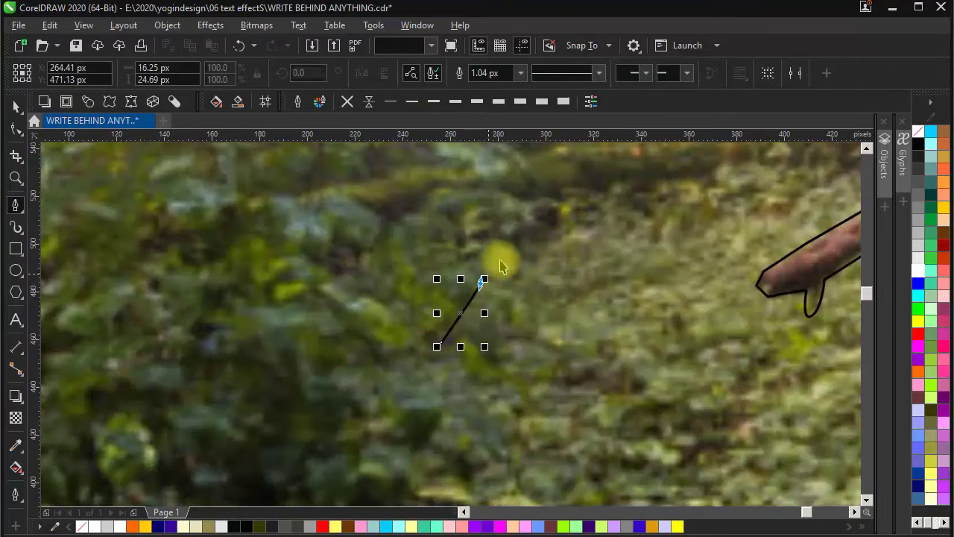
{"action": "left_click", "coordinate": [480, 284]}
{"action": "scroll", "coordinate": [488, 335], "scroll_direction": "up", "scroll_amount": 2}
{"action": "scroll", "coordinate": [496, 391], "scroll_direction": "down", "scroll_amount": 1}
{"action": "scroll", "coordinate": [497, 391], "scroll_direction": "up", "scroll_amount": 1}
{"action": "left_click", "coordinate": [482, 389]}
{"action": "left_click_drag", "start_coordinate": [449, 387], "coordinate": [438, 391]}
{"action": "left_click", "coordinate": [426, 382]}
{"action": "left_click", "coordinate": [434, 361]}
Step: Trace around the leaf projecting from the bush's right side and up the curved edge of the leaves above it
{"action": "left_click", "coordinate": [498, 372]}
{"action": "left_click", "coordinate": [527, 359]}
{"action": "left_click", "coordinate": [556, 358]}
{"action": "left_click", "coordinate": [553, 330]}
{"action": "left_click", "coordinate": [531, 330]}
{"action": "left_click_drag", "start_coordinate": [531, 301], "coordinate": [523, 288]}
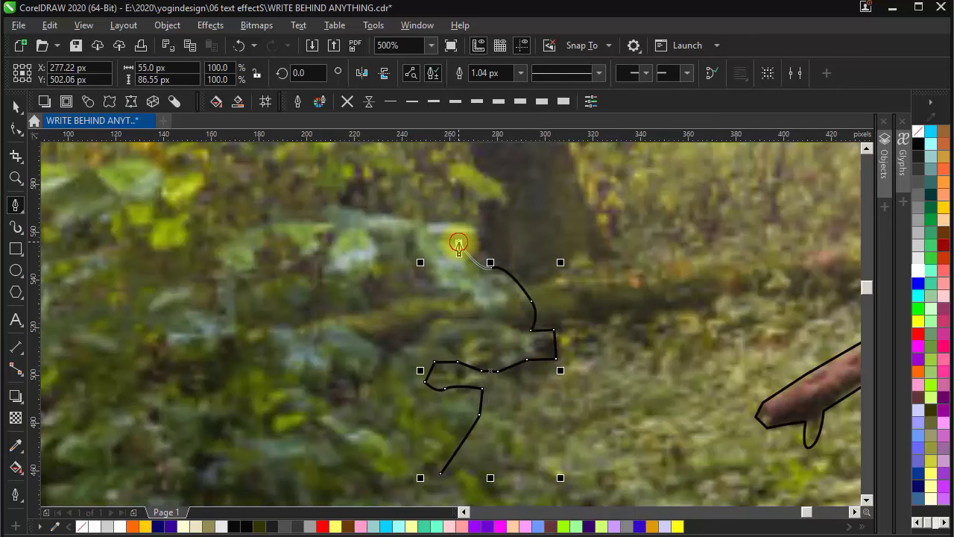
{"action": "left_click", "coordinate": [454, 218]}
Step: Trace leftward along the bush's top leaves and around the deep gap before the yellow-green leaves
{"action": "scroll", "coordinate": [431, 248], "scroll_direction": "up", "scroll_amount": 1}
{"action": "left_click", "coordinate": [369, 249]}
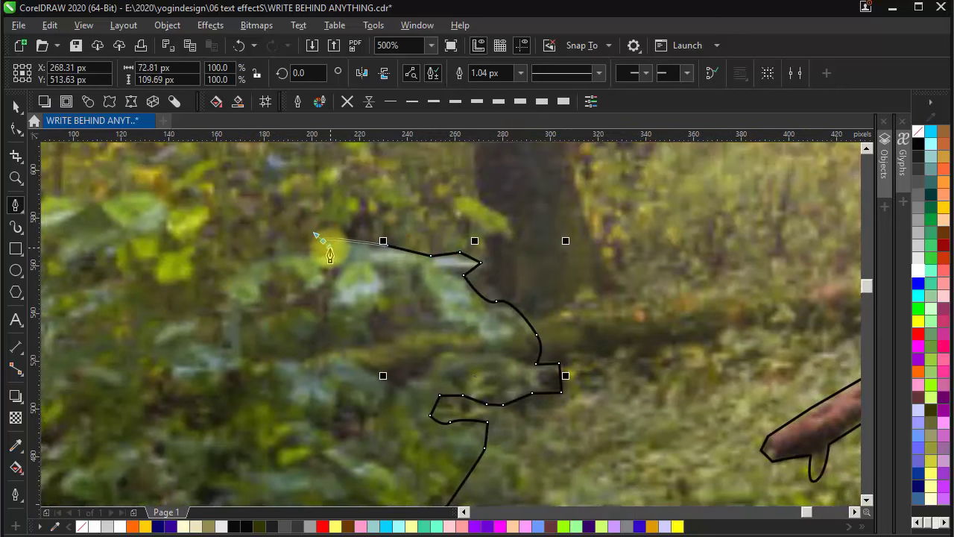
{"action": "scroll", "coordinate": [418, 278], "scroll_direction": "down", "scroll_amount": 2}
{"action": "scroll", "coordinate": [493, 302], "scroll_direction": "up", "scroll_amount": 1}
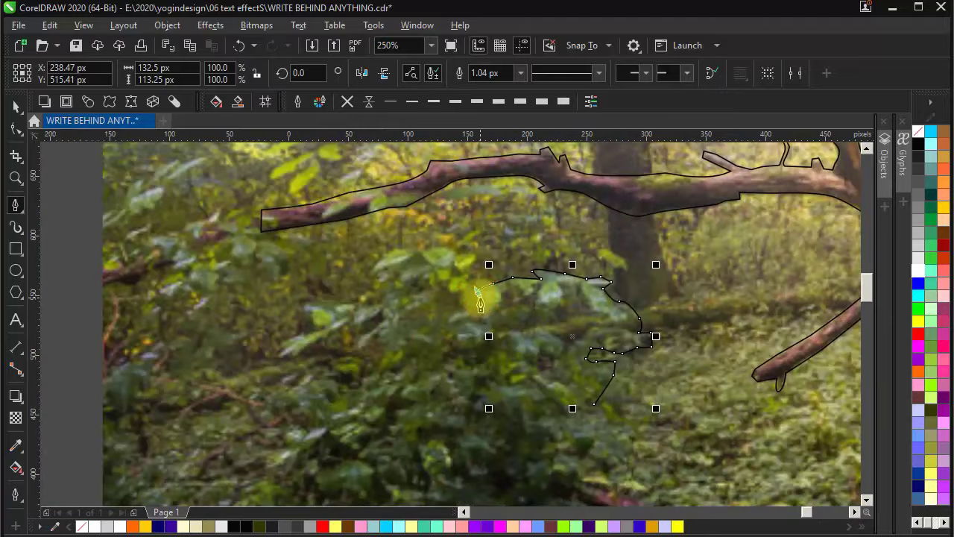
{"action": "scroll", "coordinate": [474, 330], "scroll_direction": "up", "scroll_amount": 1}
{"action": "left_click", "coordinate": [468, 322]}
{"action": "scroll", "coordinate": [468, 277], "scroll_direction": "up", "scroll_amount": 1}
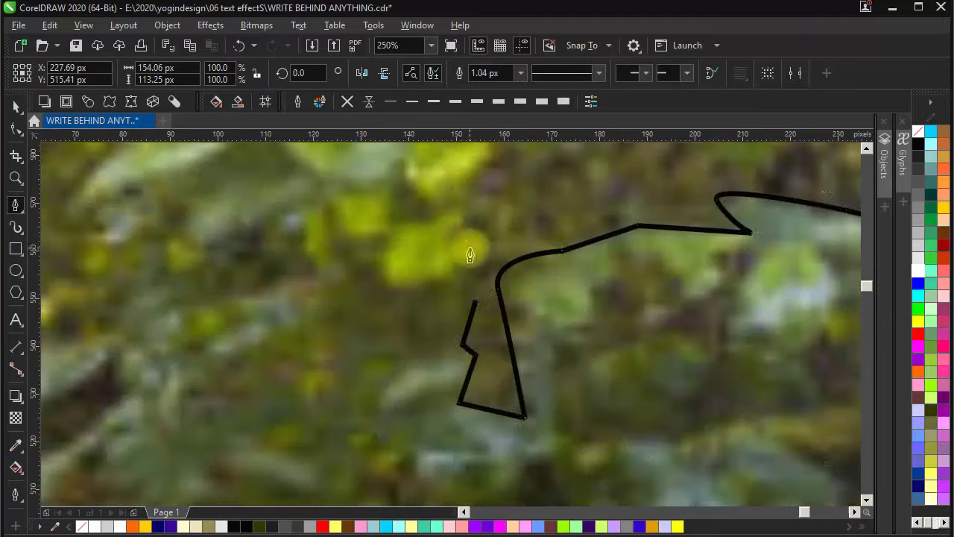
Step: Trace up the right edge of the yellow-green leaves to the pointed tip just below the branch
{"action": "scroll", "coordinate": [465, 274], "scroll_direction": "down", "scroll_amount": 1}
{"action": "scroll", "coordinate": [474, 291], "scroll_direction": "up", "scroll_amount": 1}
{"action": "scroll", "coordinate": [512, 327], "scroll_direction": "down", "scroll_amount": 1}
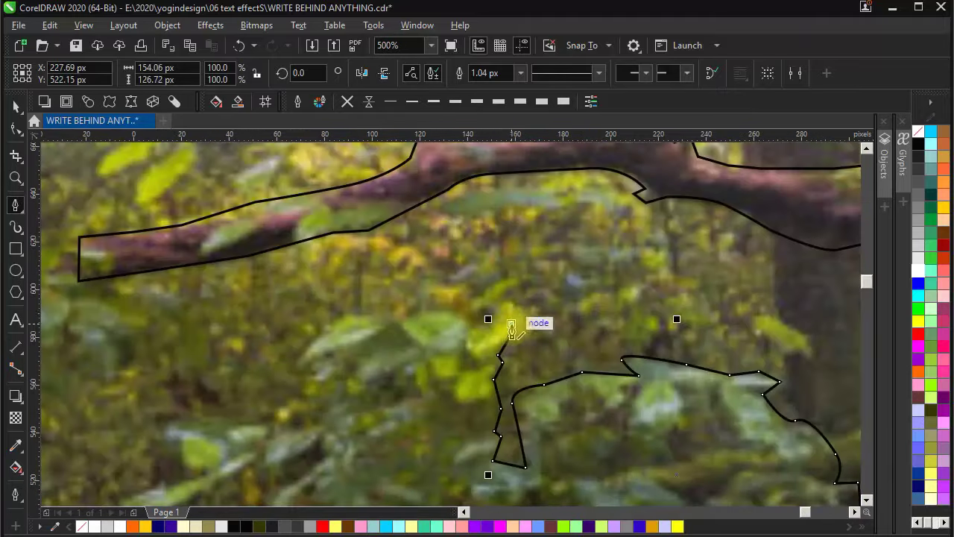
{"action": "left_click", "coordinate": [504, 282]}
{"action": "scroll", "coordinate": [504, 281], "scroll_direction": "down", "scroll_amount": 1}
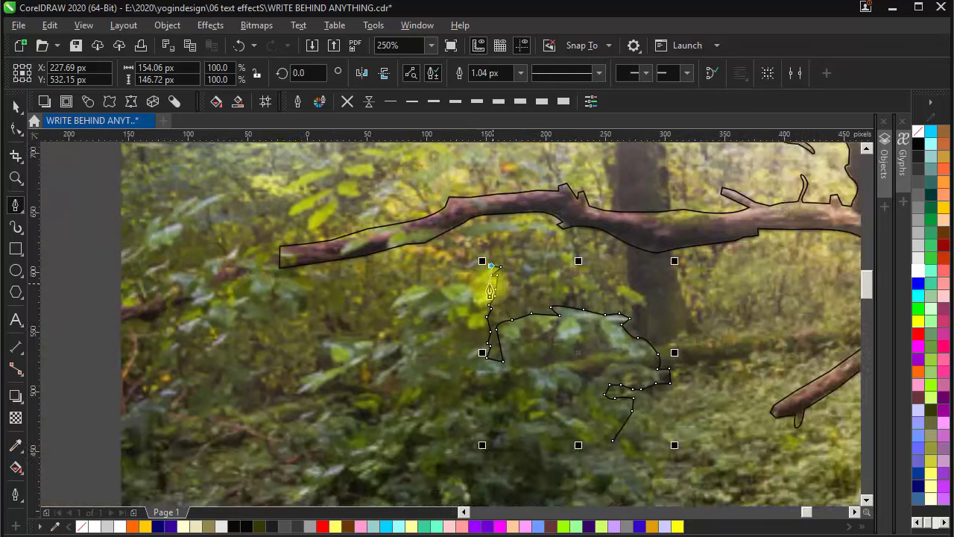
{"action": "scroll", "coordinate": [507, 291], "scroll_direction": "down", "scroll_amount": 1}
Step: Trace leftward over the tops of the yellow-green leaves and around the rounded leaf at their far end
{"action": "scroll", "coordinate": [521, 321], "scroll_direction": "up", "scroll_amount": 2}
{"action": "left_click_drag", "start_coordinate": [521, 360], "coordinate": [499, 357]}
{"action": "left_click", "coordinate": [481, 357]}
{"action": "left_click", "coordinate": [465, 375]}
{"action": "scroll", "coordinate": [468, 379], "scroll_direction": "down", "scroll_amount": 1}
{"action": "scroll", "coordinate": [470, 380], "scroll_direction": "up", "scroll_amount": 1}
{"action": "scroll", "coordinate": [492, 372], "scroll_direction": "down", "scroll_amount": 1}
{"action": "scroll", "coordinate": [522, 342], "scroll_direction": "up", "scroll_amount": 1}
{"action": "left_click", "coordinate": [463, 387]}
{"action": "scroll", "coordinate": [465, 387], "scroll_direction": "down", "scroll_amount": 1}
{"action": "scroll", "coordinate": [481, 335], "scroll_direction": "up", "scroll_amount": 1}
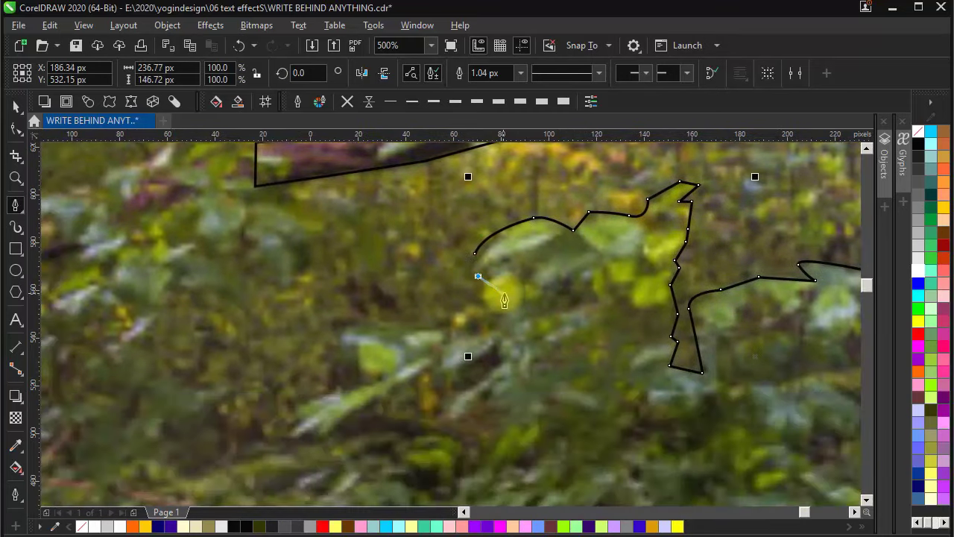
Step: Trace down below the rounded leaf and leftward along the top of the lower leaf cluster to its outer corner
{"action": "left_click_drag", "start_coordinate": [476, 332], "coordinate": [464, 332]}
{"action": "left_click", "coordinate": [456, 330]}
{"action": "scroll", "coordinate": [455, 328], "scroll_direction": "down", "scroll_amount": 1}
{"action": "scroll", "coordinate": [442, 397], "scroll_direction": "up", "scroll_amount": 1}
{"action": "left_click", "coordinate": [433, 265]}
{"action": "left_click", "coordinate": [351, 248]}
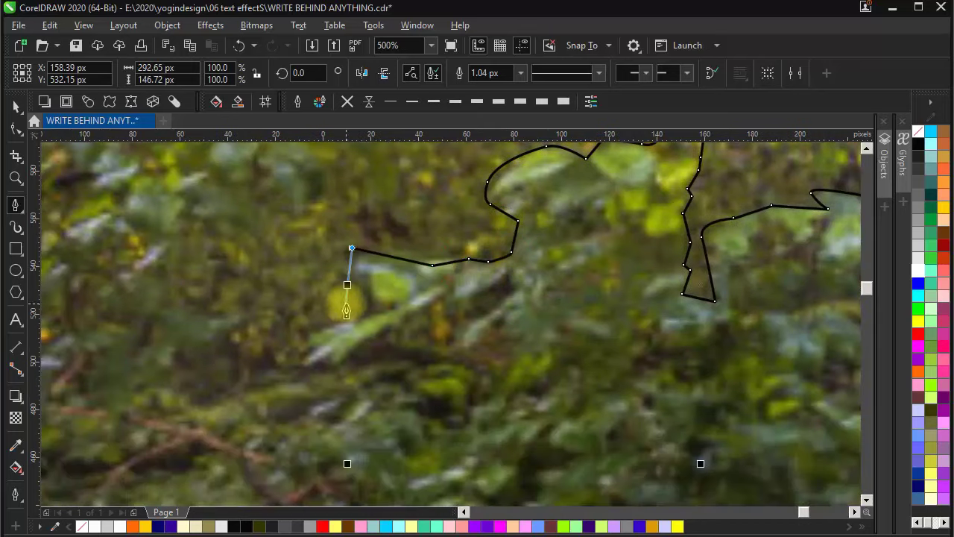
Step: Trace around the lower cluster's pointed left leaf and back along its underside
{"action": "left_click", "coordinate": [347, 304]}
{"action": "left_click", "coordinate": [301, 364]}
{"action": "left_click", "coordinate": [323, 363]}
{"action": "left_click", "coordinate": [340, 365]}
{"action": "left_click", "coordinate": [407, 321]}
{"action": "left_click", "coordinate": [448, 298]}
Step: Trace the narrow gaps between the leaves below the pointed leaf and continue down the bush's left side
{"action": "scroll", "coordinate": [492, 319], "scroll_direction": "down", "scroll_amount": 2}
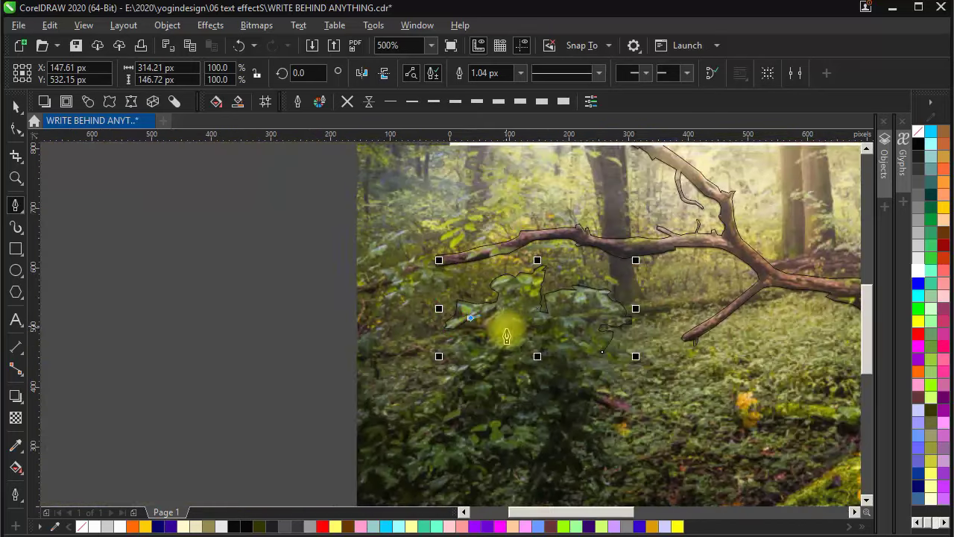
{"action": "scroll", "coordinate": [477, 327], "scroll_direction": "up", "scroll_amount": 2}
{"action": "left_click", "coordinate": [484, 298]}
{"action": "left_click", "coordinate": [525, 272]}
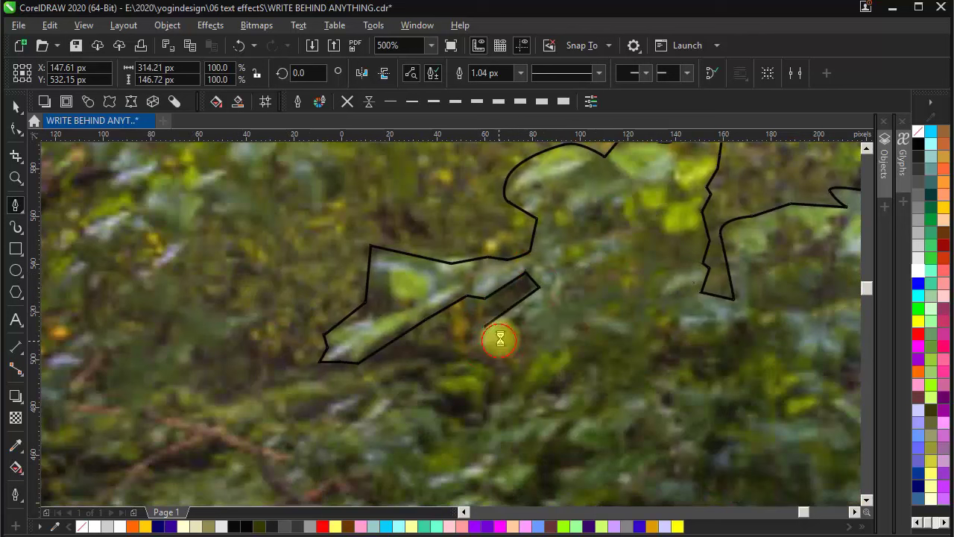
{"action": "left_click", "coordinate": [546, 343]}
{"action": "left_click", "coordinate": [507, 398]}
{"action": "scroll", "coordinate": [538, 388], "scroll_direction": "down", "scroll_amount": 1}
{"action": "scroll", "coordinate": [538, 387], "scroll_direction": "up", "scroll_amount": 1}
{"action": "scroll", "coordinate": [564, 388], "scroll_direction": "down", "scroll_amount": 1}
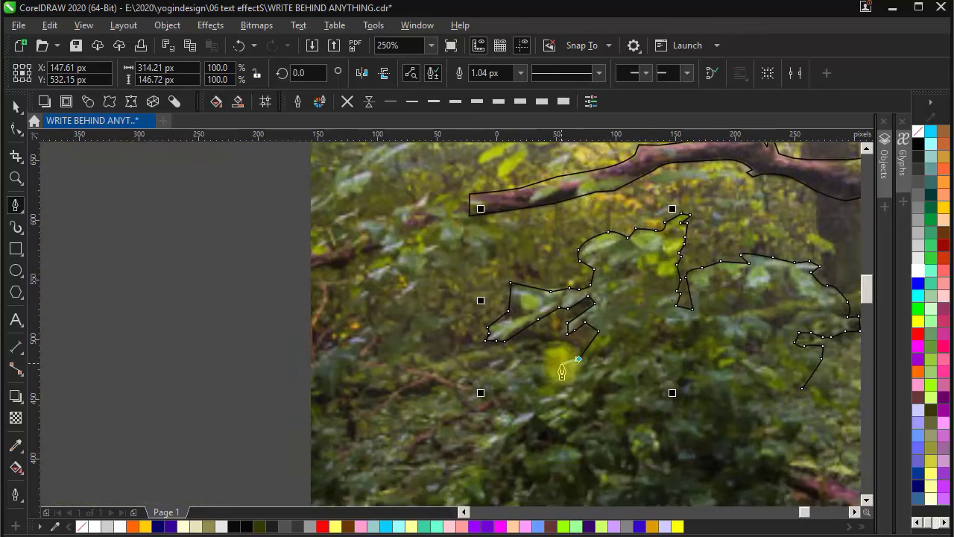
Step: Trace leftward around the lower leaves of the bush toward the bare reddish twigs
{"action": "left_click", "coordinate": [548, 366]}
{"action": "left_click", "coordinate": [547, 354]}
{"action": "scroll", "coordinate": [518, 354], "scroll_direction": "up", "scroll_amount": 1}
{"action": "left_click_drag", "start_coordinate": [543, 346], "coordinate": [520, 346]}
{"action": "left_click", "coordinate": [491, 381]}
{"action": "left_click", "coordinate": [460, 378]}
{"action": "scroll", "coordinate": [406, 261], "scroll_direction": "down", "scroll_amount": 2}
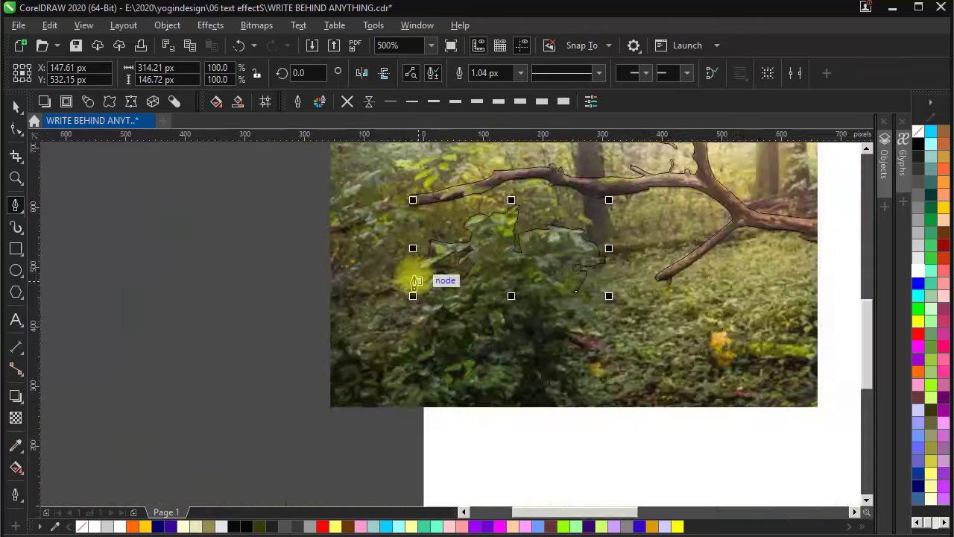
{"action": "scroll", "coordinate": [413, 275], "scroll_direction": "up", "scroll_amount": 2}
{"action": "left_click", "coordinate": [404, 339]}
Step: Trace around the tips of the bare twigs at the bush's far left
{"action": "scroll", "coordinate": [406, 205], "scroll_direction": "down", "scroll_amount": 2}
{"action": "scroll", "coordinate": [407, 247], "scroll_direction": "up", "scroll_amount": 1}
{"action": "left_click", "coordinate": [333, 191]}
{"action": "left_click", "coordinate": [283, 193]}
{"action": "left_click", "coordinate": [319, 200]}
{"action": "left_click", "coordinate": [352, 205]}
{"action": "left_click", "coordinate": [315, 231]}
Step: Carry the path back through the lower foliage and close the bush outline at its starting point
{"action": "left_click", "coordinate": [403, 256]}
{"action": "scroll", "coordinate": [405, 256], "scroll_direction": "down", "scroll_amount": 1}
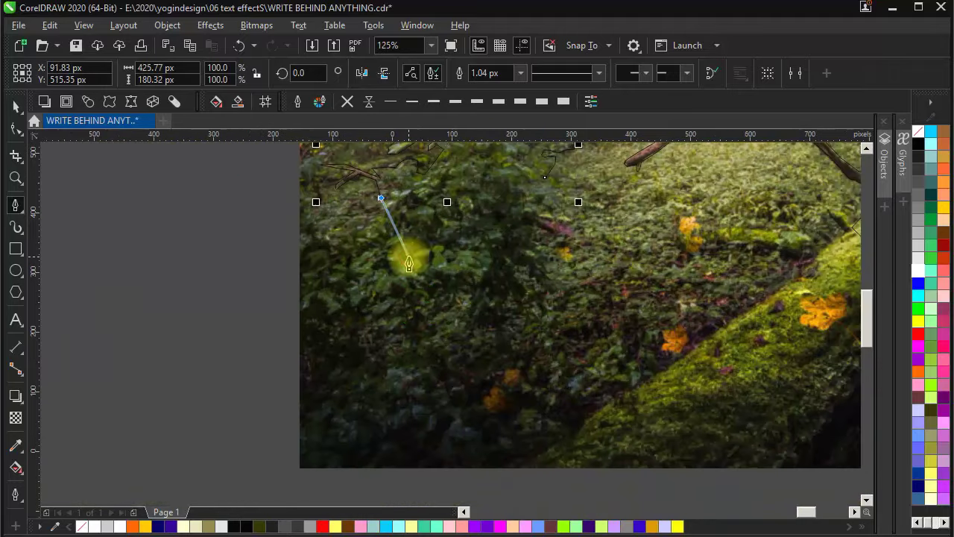
{"action": "left_click", "coordinate": [545, 179]}
{"action": "scroll", "coordinate": [319, 320], "scroll_direction": "down", "scroll_amount": 3}
{"action": "scroll", "coordinate": [309, 330], "scroll_direction": "up", "scroll_amount": 2}
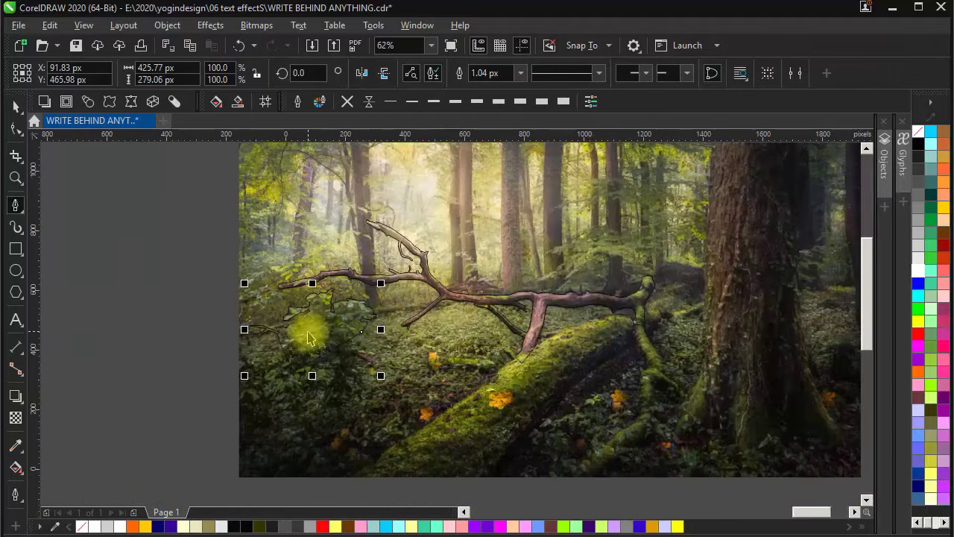
Step: Combine the bush outline and the branch outline into a single curve
{"action": "key", "text": "space"}
{"action": "left_click", "coordinate": [540, 305], "text": "shift"}
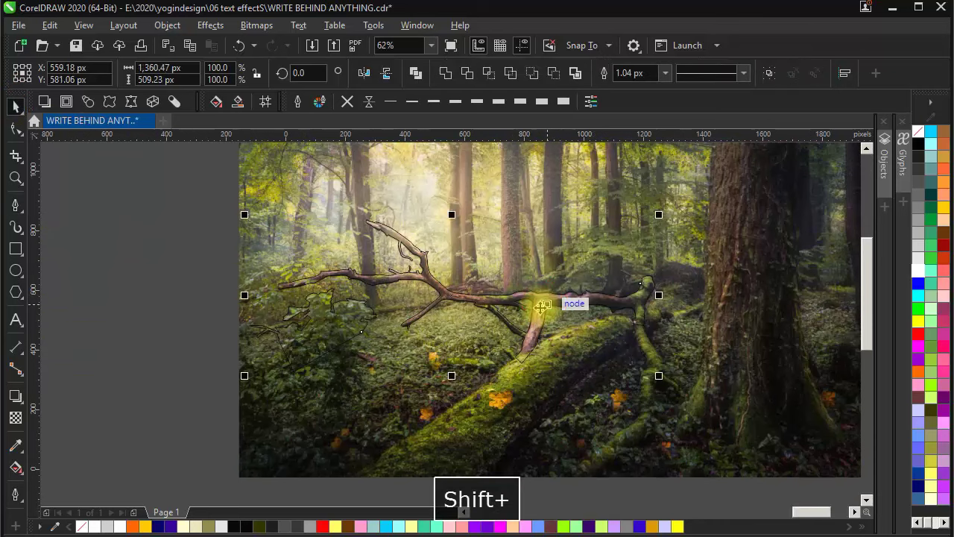
{"action": "scroll", "coordinate": [552, 289], "scroll_direction": "down", "scroll_amount": 1}
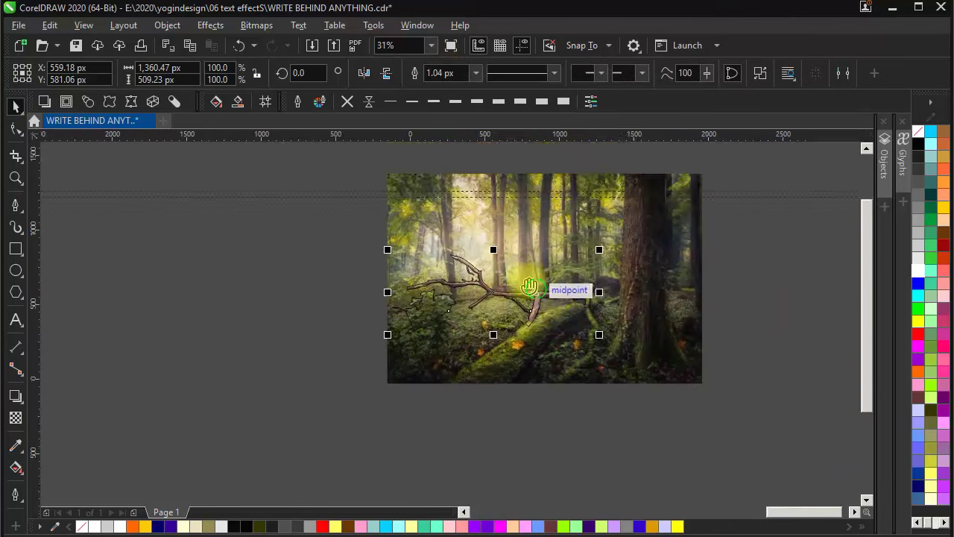
{"action": "left_click_drag", "start_coordinate": [554, 289], "coordinate": [514, 232]}
{"action": "left_click", "coordinate": [750, 306]}
Step: Intersect the combined outline with the forest photo to create a cutout of the branch and bush
{"action": "scroll", "coordinate": [491, 252], "scroll_direction": "up", "scroll_amount": 1}
{"action": "left_click", "coordinate": [500, 242]}
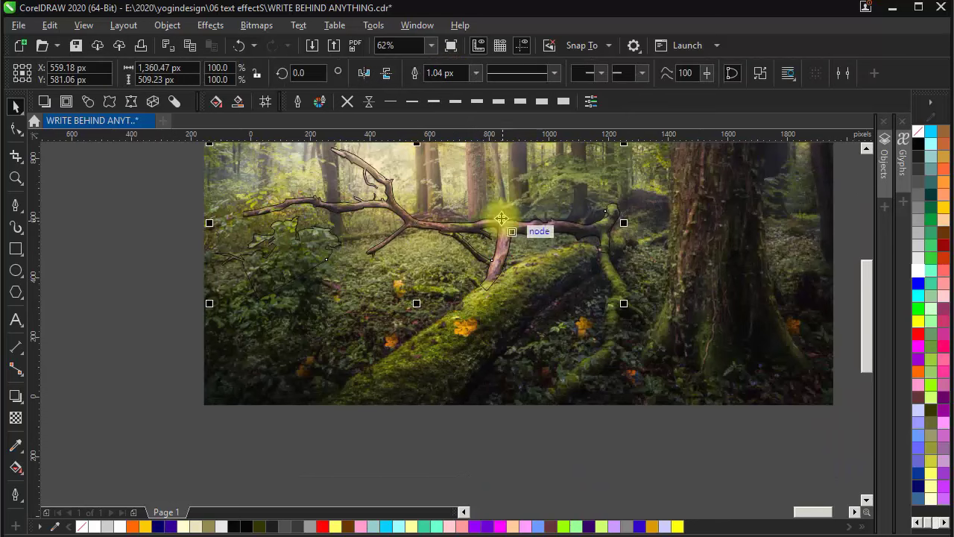
{"action": "left_click", "coordinate": [490, 173], "text": "shift"}
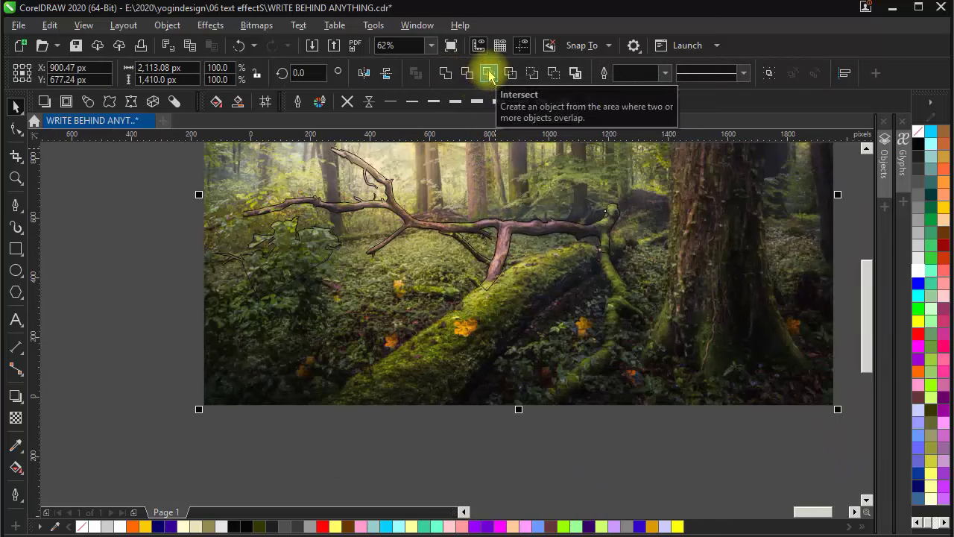
{"action": "left_click", "coordinate": [489, 76]}
Step: Send the original forest photo to the back, behind the FOREST text and the branch-and-bush cutout
{"action": "left_click", "coordinate": [121, 301]}
{"action": "left_click", "coordinate": [362, 372]}
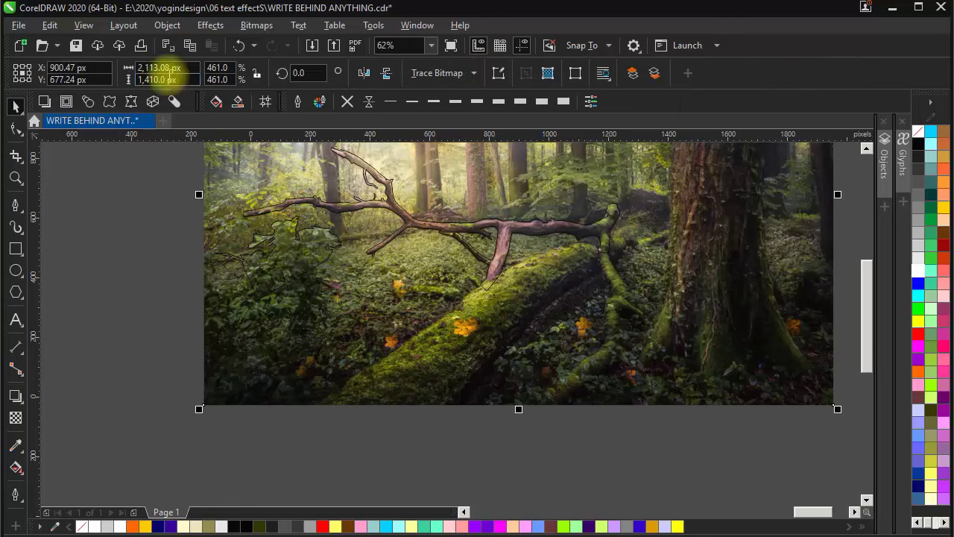
{"action": "left_click", "coordinate": [167, 29]}
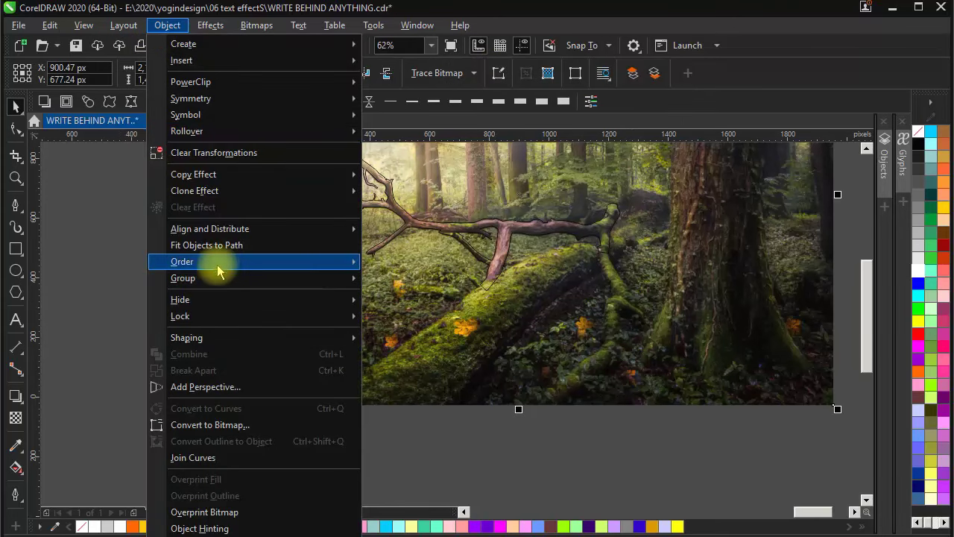
{"action": "mouse_move", "coordinate": [224, 262]}
{"action": "left_click", "coordinate": [416, 282]}
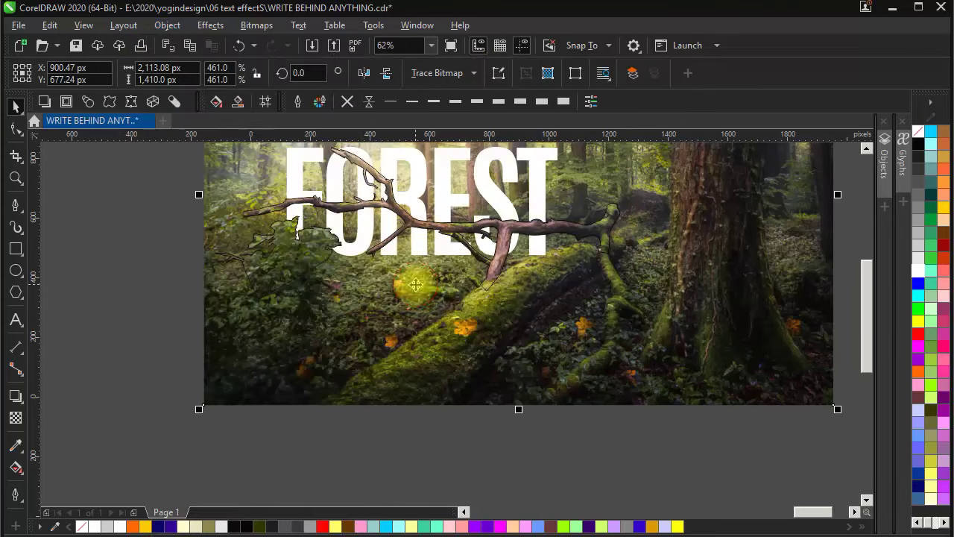
{"action": "left_click", "coordinate": [675, 464]}
Step: Examine how the branch and bush overlap the FOREST letters along the whole word
{"action": "left_click_drag", "start_coordinate": [515, 309], "coordinate": [484, 328]}
{"action": "scroll", "coordinate": [484, 328], "scroll_direction": "down", "scroll_amount": 2}
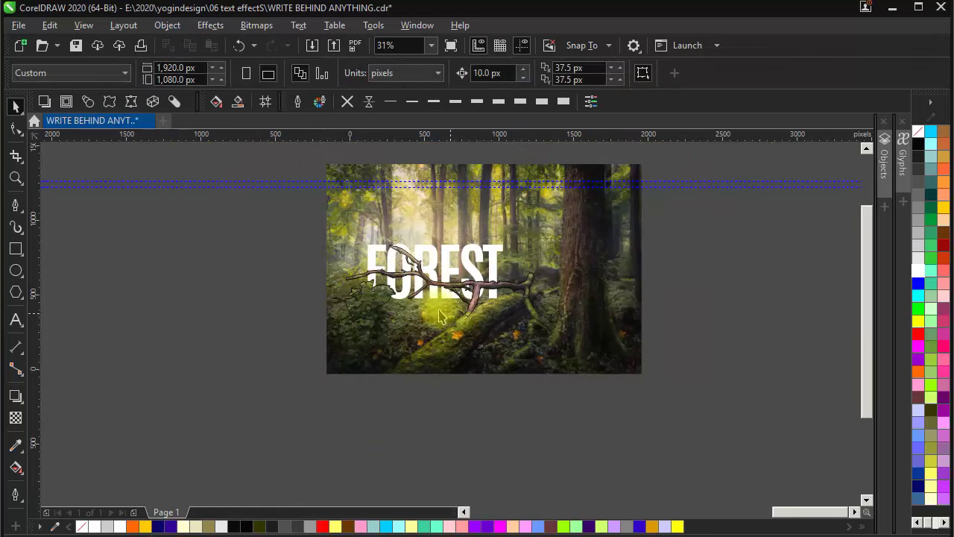
{"action": "scroll", "coordinate": [402, 302], "scroll_direction": "up", "scroll_amount": 2}
{"action": "scroll", "coordinate": [409, 276], "scroll_direction": "up", "scroll_amount": 1}
{"action": "scroll", "coordinate": [409, 274], "scroll_direction": "up", "scroll_amount": 1}
{"action": "scroll", "coordinate": [410, 272], "scroll_direction": "down", "scroll_amount": 1}
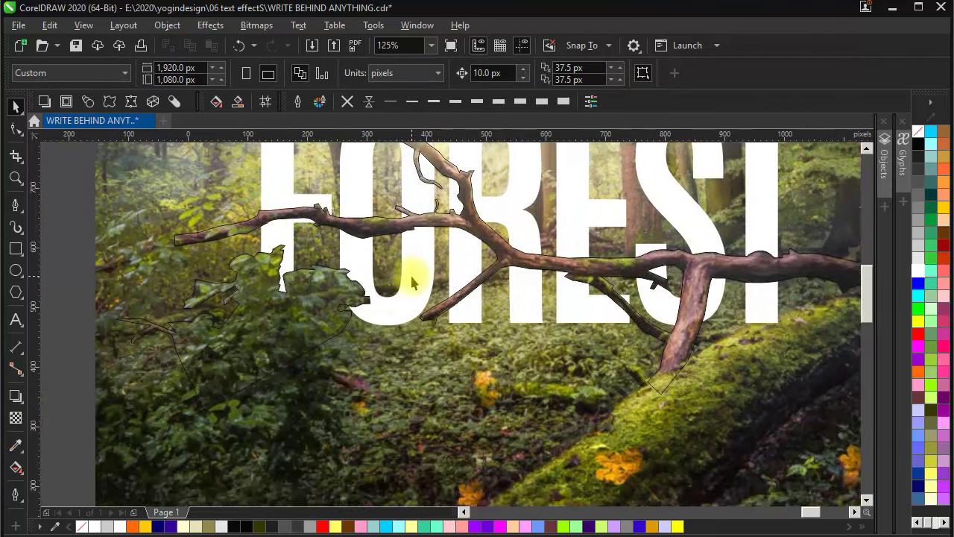
{"action": "left_click_drag", "start_coordinate": [410, 272], "coordinate": [298, 333]}
{"action": "scroll", "coordinate": [462, 304], "scroll_direction": "down", "scroll_amount": 1}
{"action": "left_click_drag", "start_coordinate": [463, 304], "coordinate": [422, 345]}
{"action": "scroll", "coordinate": [485, 305], "scroll_direction": "up", "scroll_amount": 1}
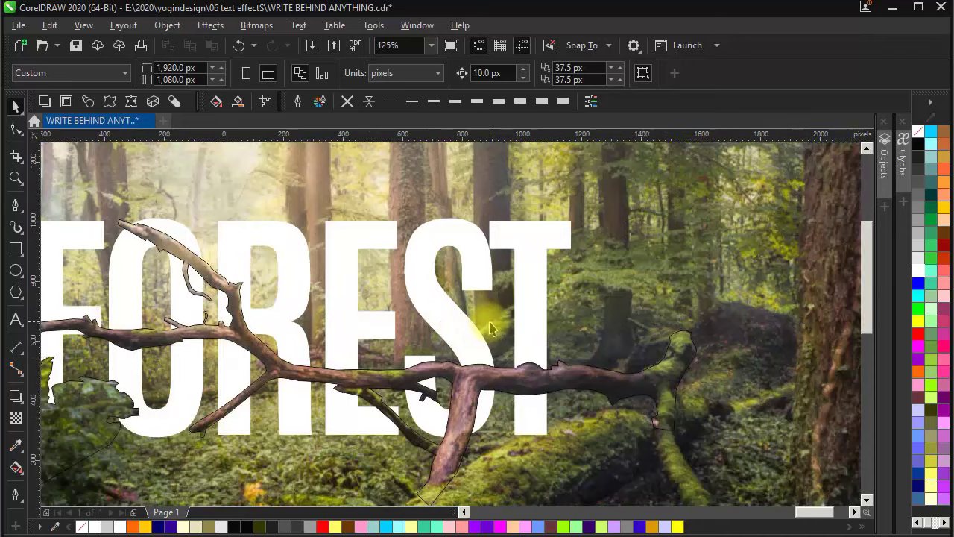
{"action": "scroll", "coordinate": [489, 321], "scroll_direction": "down", "scroll_amount": 1}
{"action": "scroll", "coordinate": [514, 396], "scroll_direction": "up", "scroll_amount": 3}
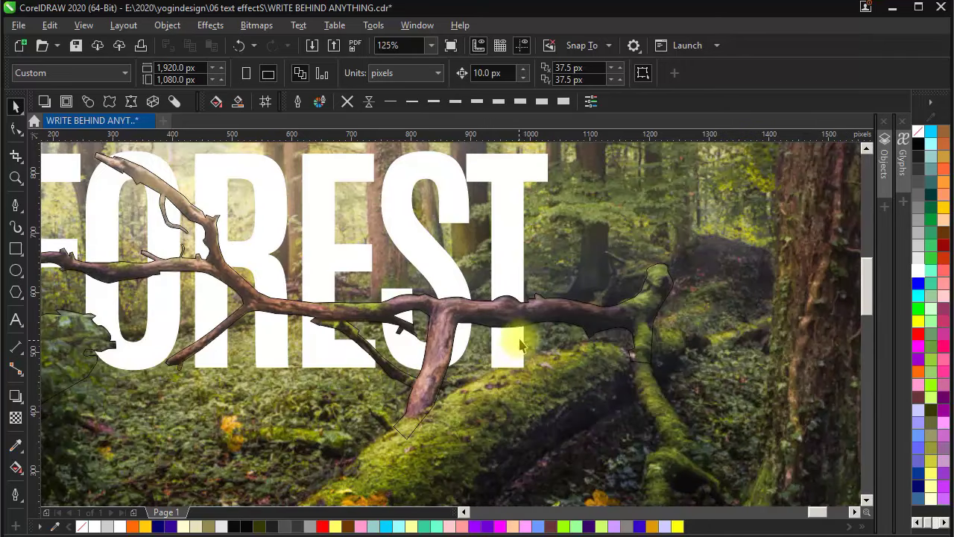
Step: Move the FOREST text slightly to the right, to X 635.64 px
{"action": "left_click", "coordinate": [520, 289]}
{"action": "scroll", "coordinate": [545, 266], "scroll_direction": "down", "scroll_amount": 3}
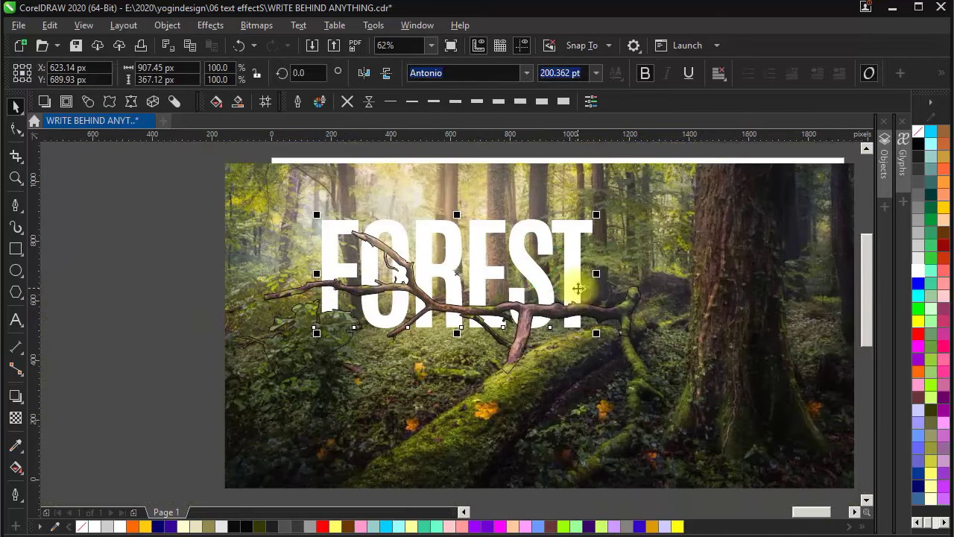
{"action": "left_click_drag", "start_coordinate": [569, 250], "coordinate": [573, 250]}
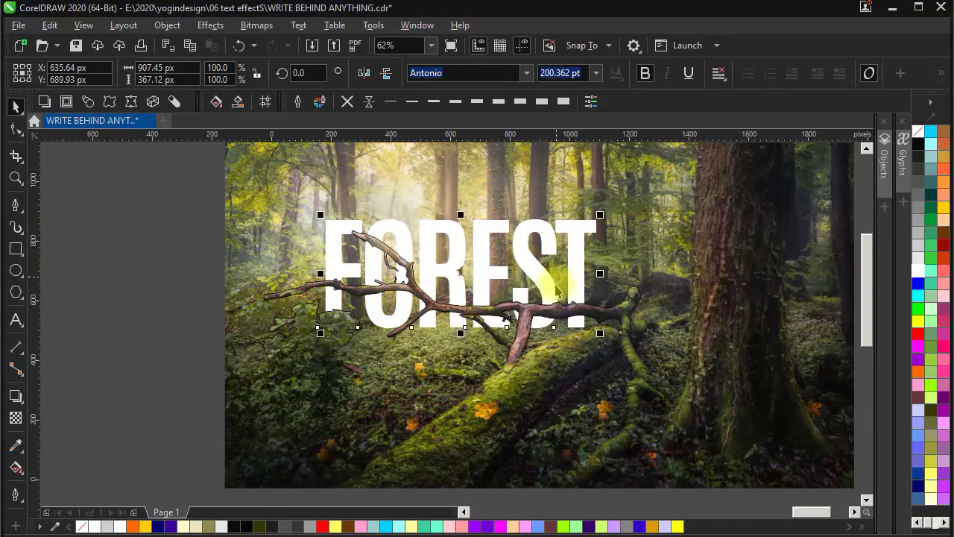
{"action": "scroll", "coordinate": [560, 278], "scroll_direction": "down", "scroll_amount": 1}
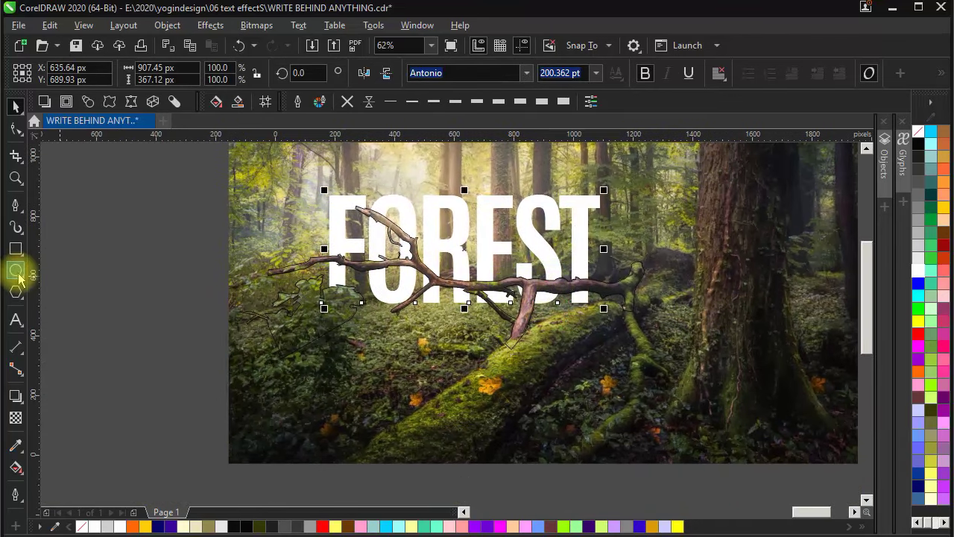
{"action": "mouse_move", "coordinate": [17, 253]}
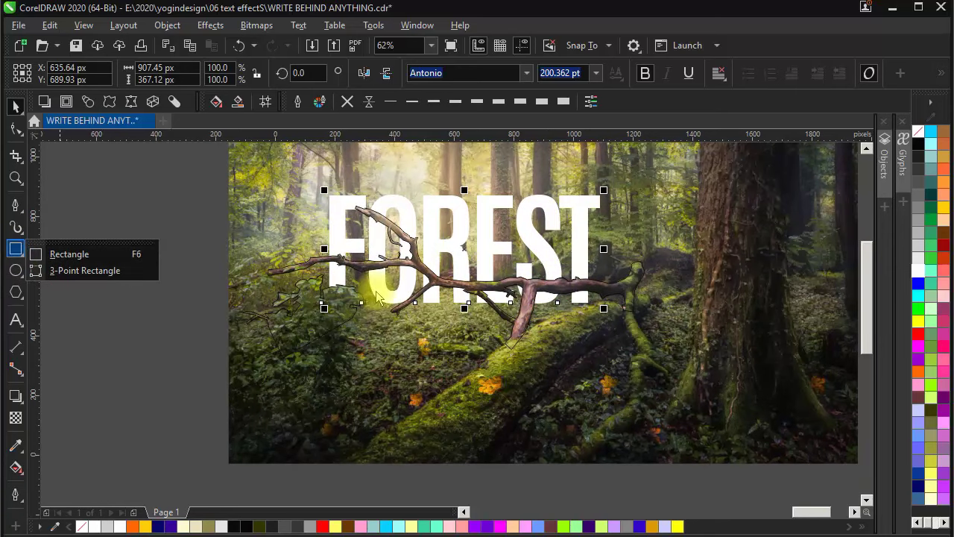
{"action": "scroll", "coordinate": [352, 305], "scroll_direction": "up", "scroll_amount": 2}
{"action": "scroll", "coordinate": [352, 306], "scroll_direction": "down", "scroll_amount": 2}
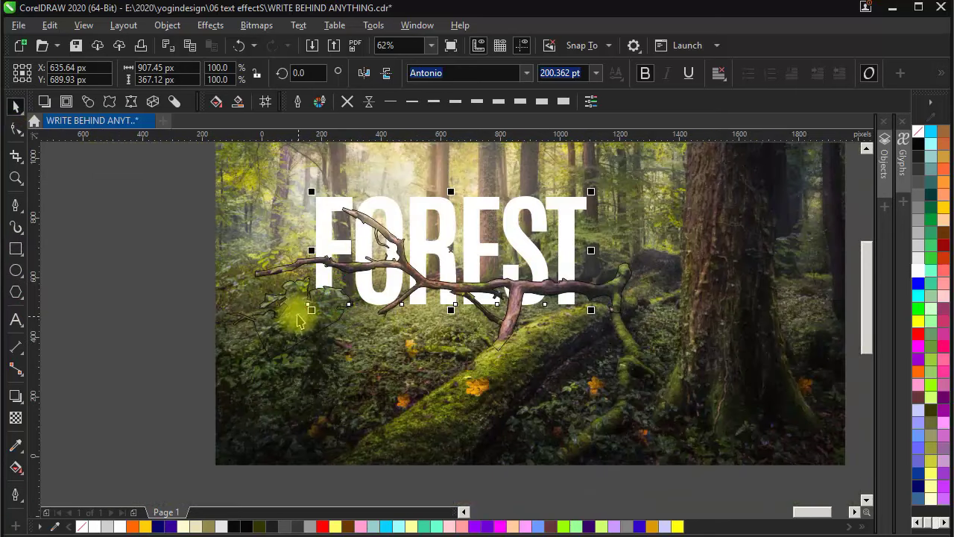
Step: Move the combined branch-and-bush outline off the photo into the empty area to its left, at about X -1,435 px, Y 197 px
{"action": "left_click", "coordinate": [407, 266]}
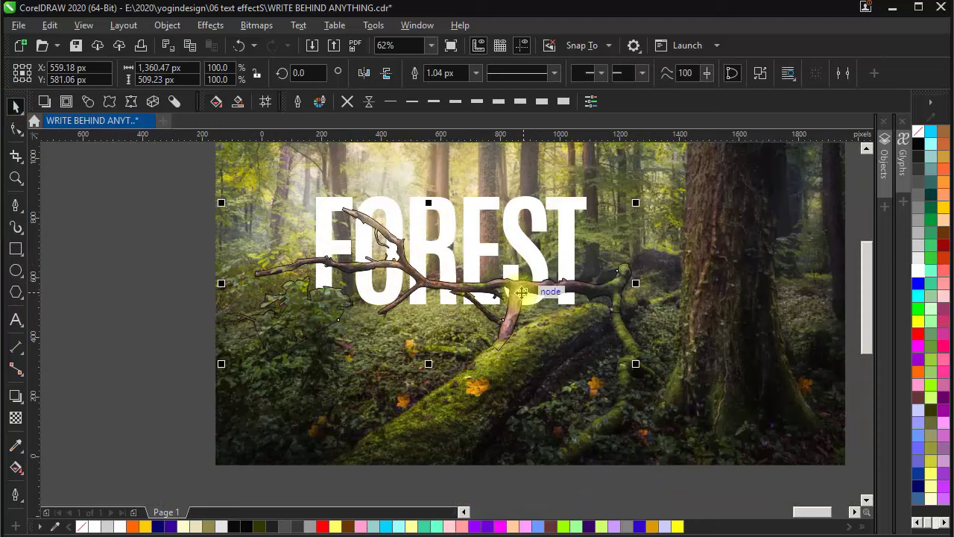
{"action": "scroll", "coordinate": [521, 293], "scroll_direction": "up", "scroll_amount": 4}
{"action": "key", "text": "Escape"}
{"action": "scroll", "coordinate": [515, 290], "scroll_direction": "down", "scroll_amount": 6}
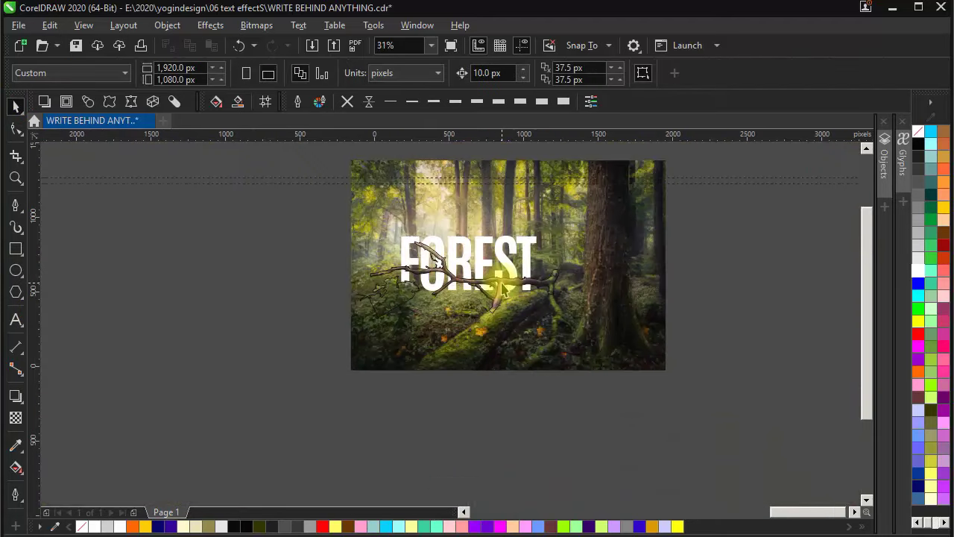
{"action": "left_click_drag", "start_coordinate": [501, 286], "coordinate": [186, 365]}
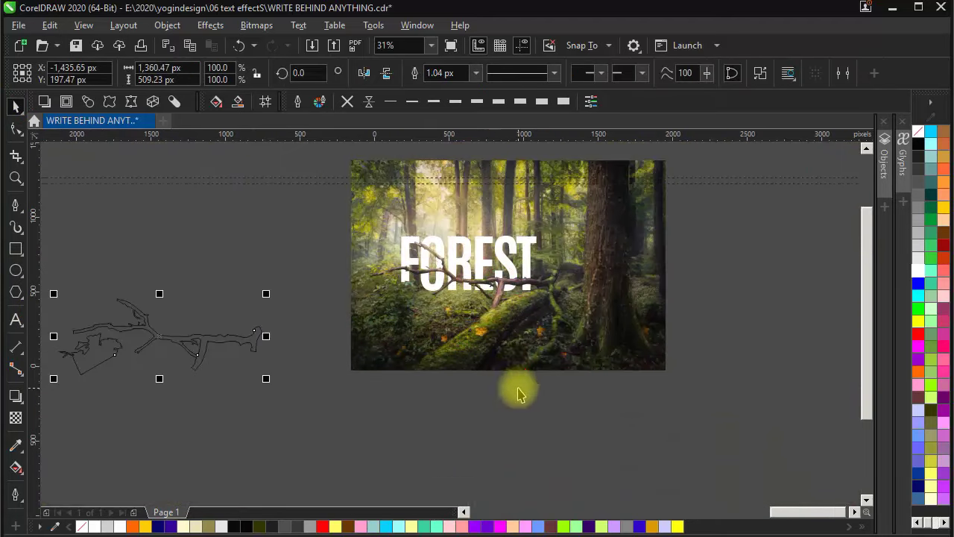
{"action": "key", "text": "Escape"}
Step: Start a Pen path around the gap between the bush leaves below the F's stem, tracing down its upper left side
{"action": "scroll", "coordinate": [498, 281], "scroll_direction": "up", "scroll_amount": 2}
{"action": "scroll", "coordinate": [331, 313], "scroll_direction": "up", "scroll_amount": 3}
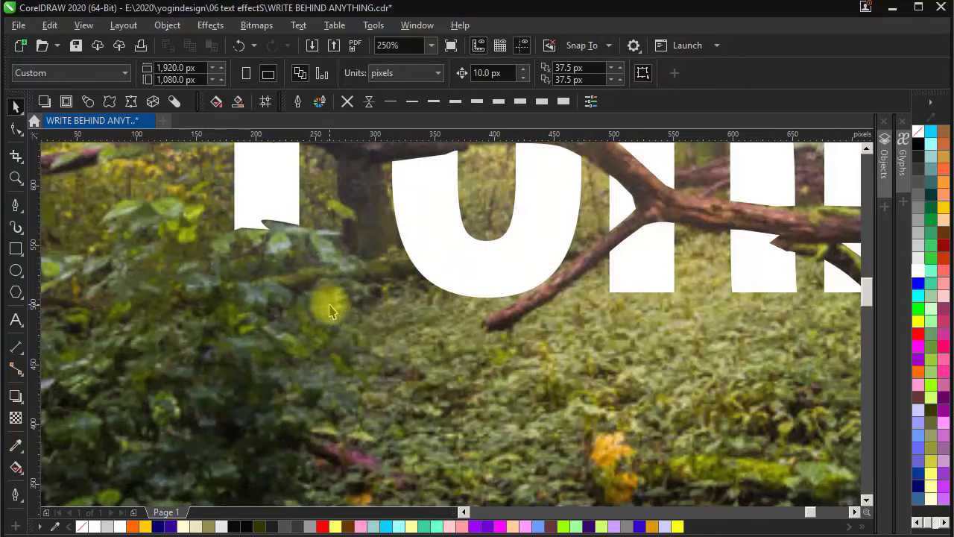
{"action": "left_click", "coordinate": [276, 275]}
{"action": "scroll", "coordinate": [341, 330], "scroll_direction": "down", "scroll_amount": 5}
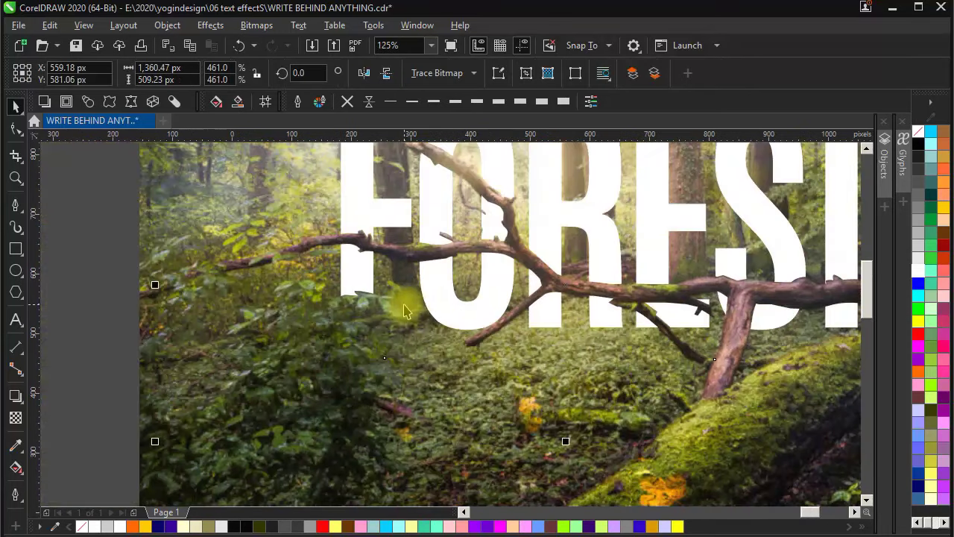
{"action": "scroll", "coordinate": [401, 325], "scroll_direction": "up", "scroll_amount": 1}
{"action": "scroll", "coordinate": [401, 326], "scroll_direction": "up", "scroll_amount": 3}
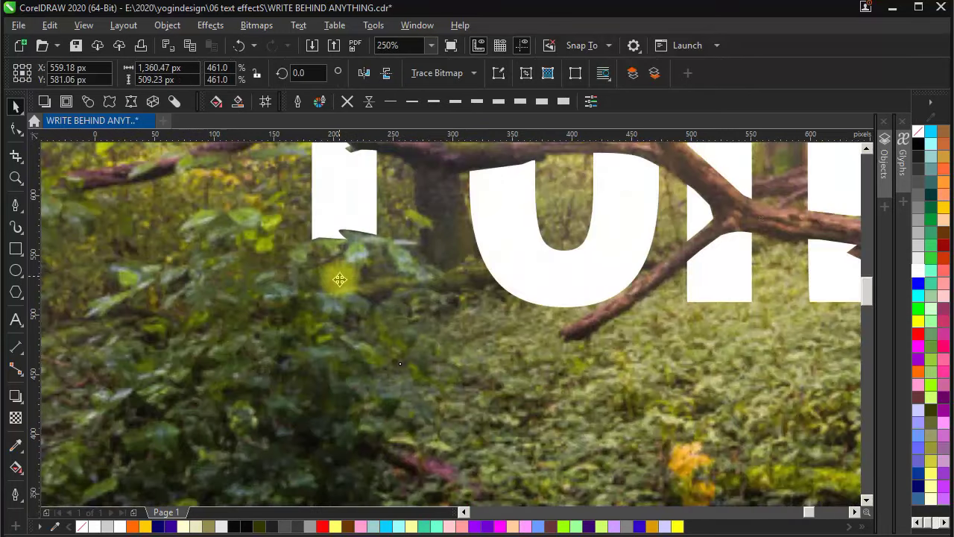
{"action": "left_click", "coordinate": [15, 205]}
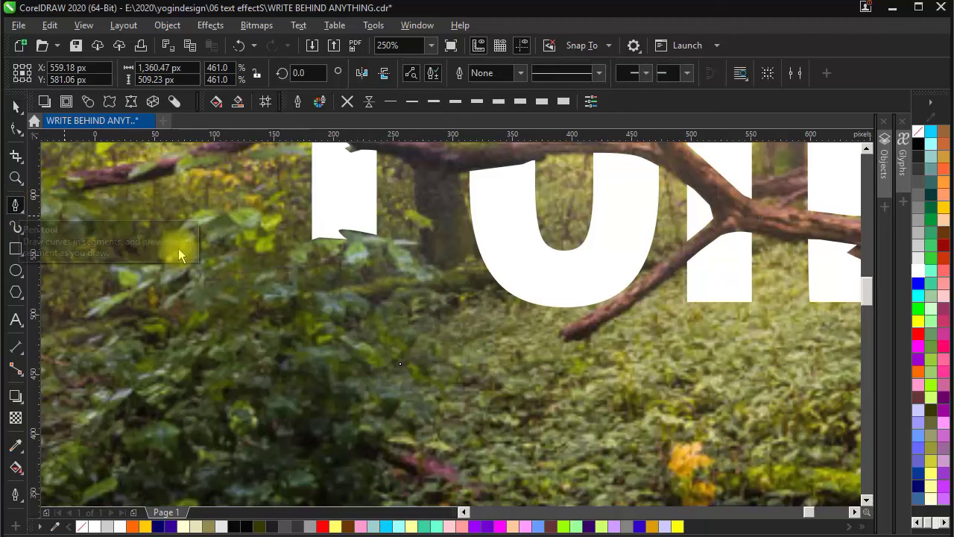
{"action": "scroll", "coordinate": [348, 239], "scroll_direction": "up", "scroll_amount": 1}
{"action": "left_click", "coordinate": [388, 248]}
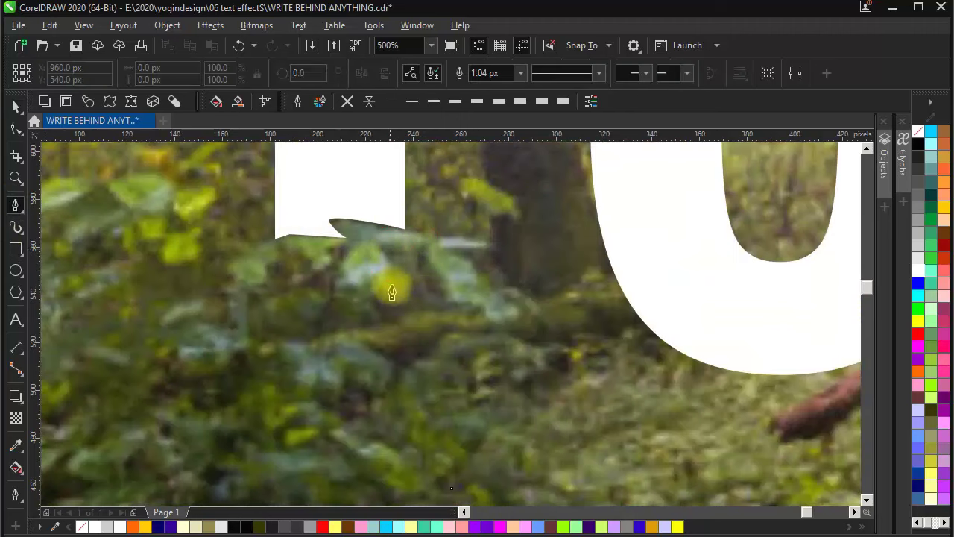
{"action": "left_click", "coordinate": [383, 278]}
{"action": "left_click", "coordinate": [370, 304]}
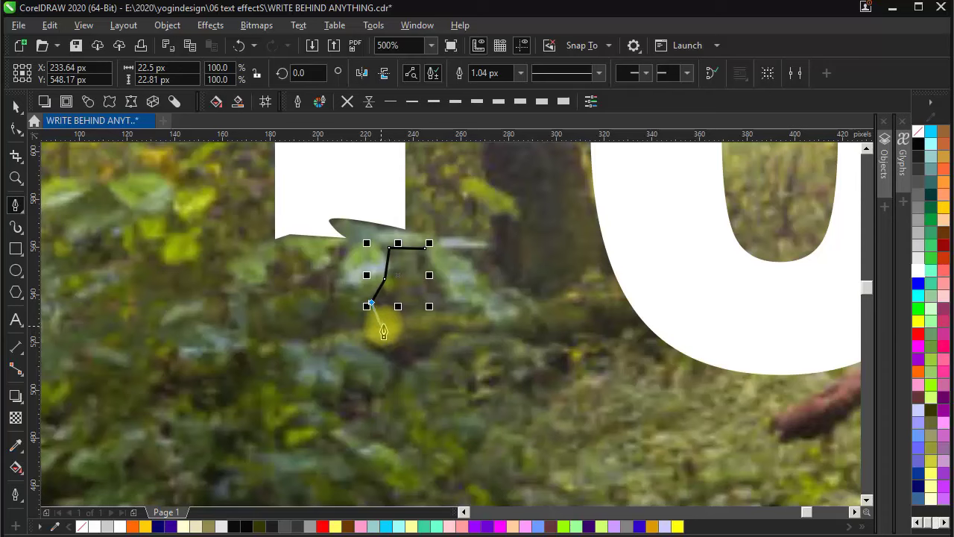
Step: Continue the path around the gap's pointed left end and curve back along its lower edge
{"action": "scroll", "coordinate": [383, 331], "scroll_direction": "down", "scroll_amount": 3}
{"action": "scroll", "coordinate": [386, 347], "scroll_direction": "up", "scroll_amount": 3}
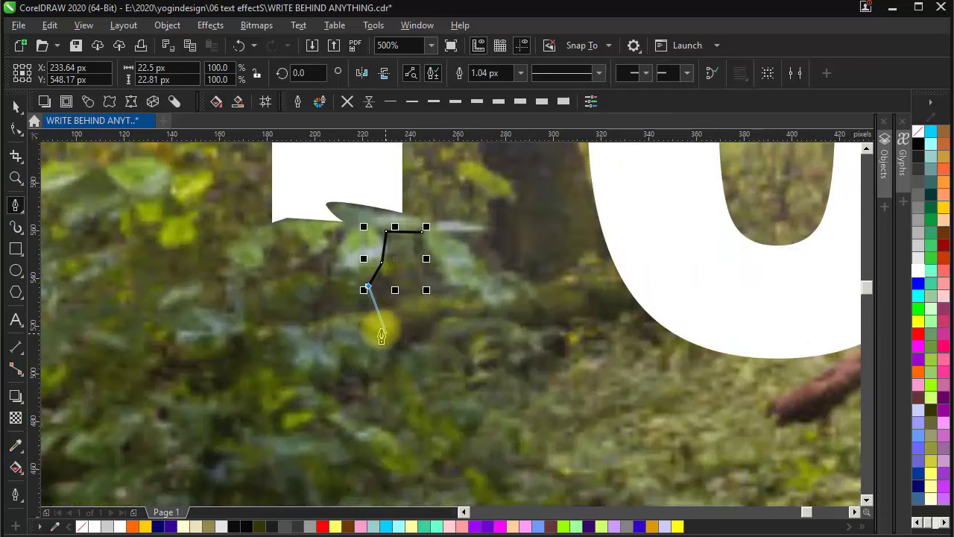
{"action": "left_click", "coordinate": [333, 298]}
{"action": "left_click", "coordinate": [313, 311]}
{"action": "left_click", "coordinate": [314, 331]}
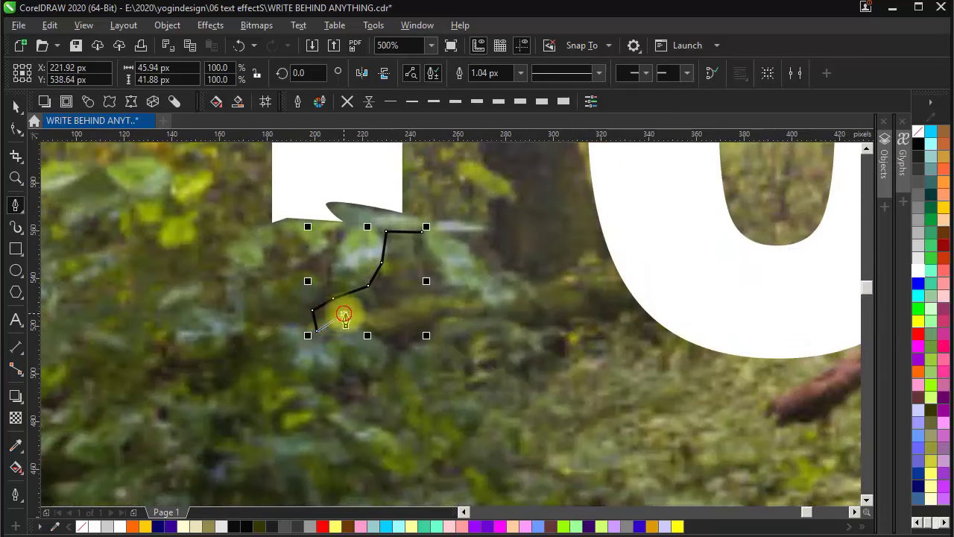
{"action": "left_click", "coordinate": [342, 313]}
{"action": "left_click", "coordinate": [386, 340]}
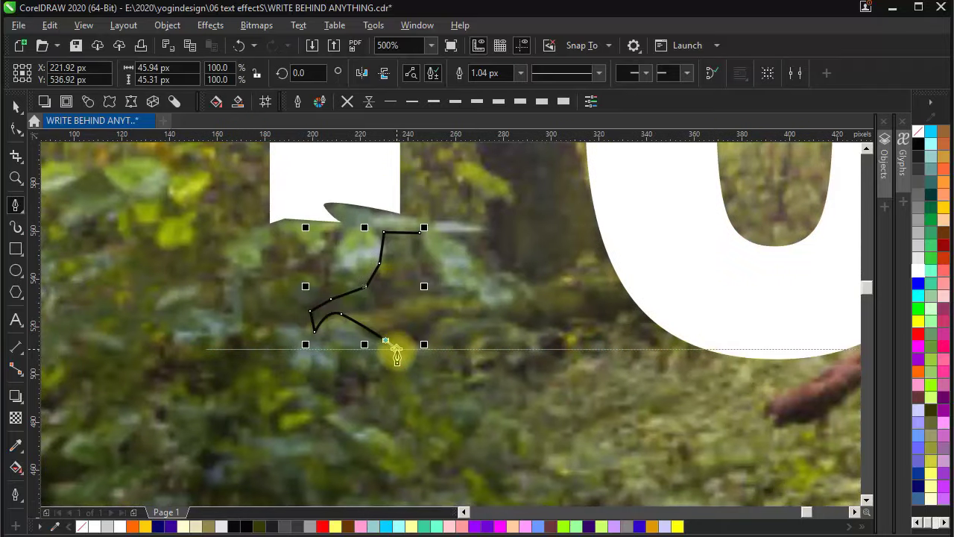
Step: Trace around the bottom and right side of the leaf gap and close the path at its starting point
{"action": "double_click", "coordinate": [398, 368]}
{"action": "scroll", "coordinate": [398, 368], "scroll_direction": "down", "scroll_amount": 2}
{"action": "scroll", "coordinate": [405, 375], "scroll_direction": "up", "scroll_amount": 1}
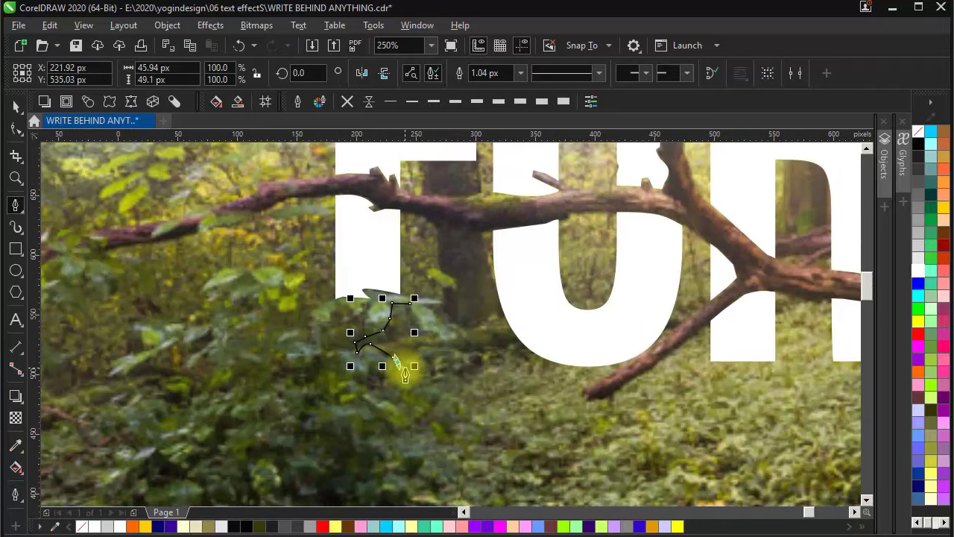
{"action": "scroll", "coordinate": [417, 388], "scroll_direction": "up", "scroll_amount": 2}
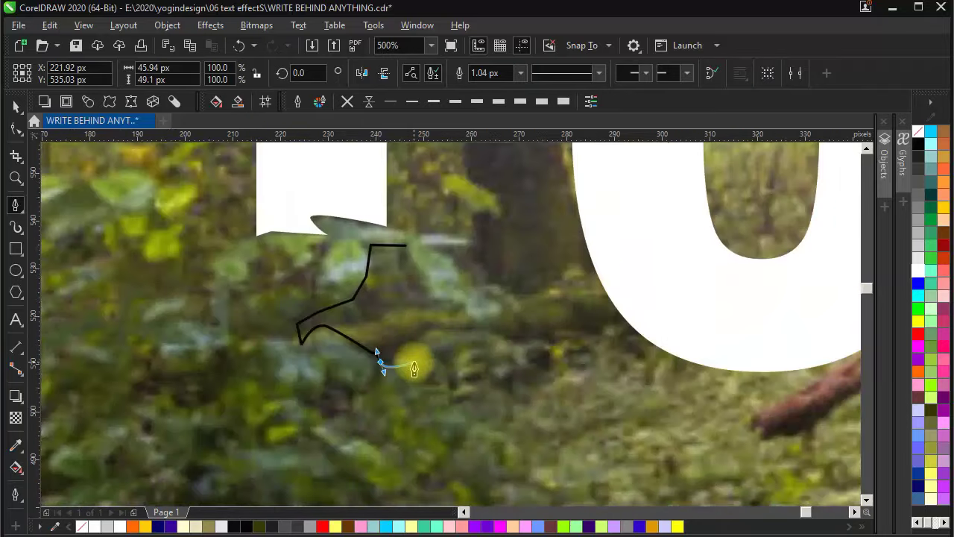
{"action": "left_click", "coordinate": [528, 301]}
{"action": "scroll", "coordinate": [528, 301], "scroll_direction": "down", "scroll_amount": 3}
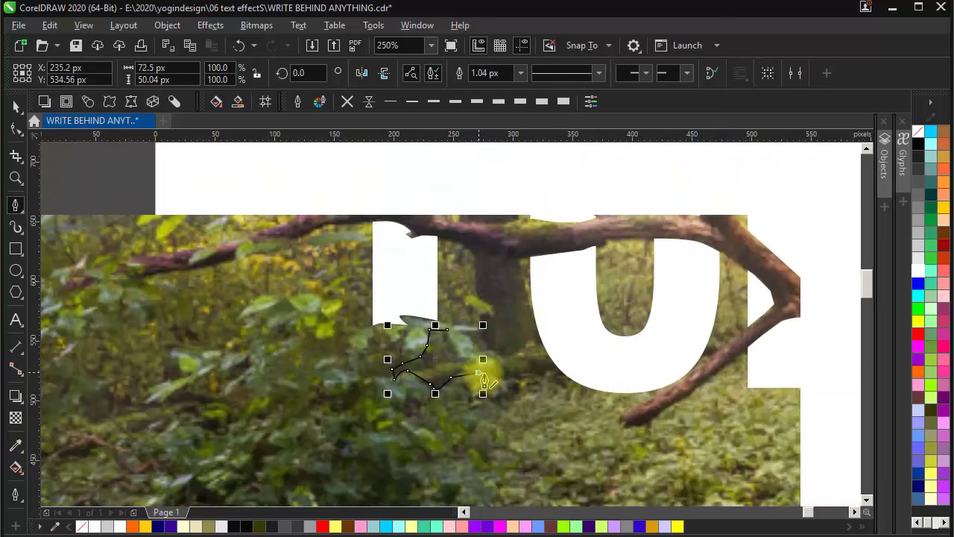
{"action": "scroll", "coordinate": [483, 376], "scroll_direction": "up", "scroll_amount": 1}
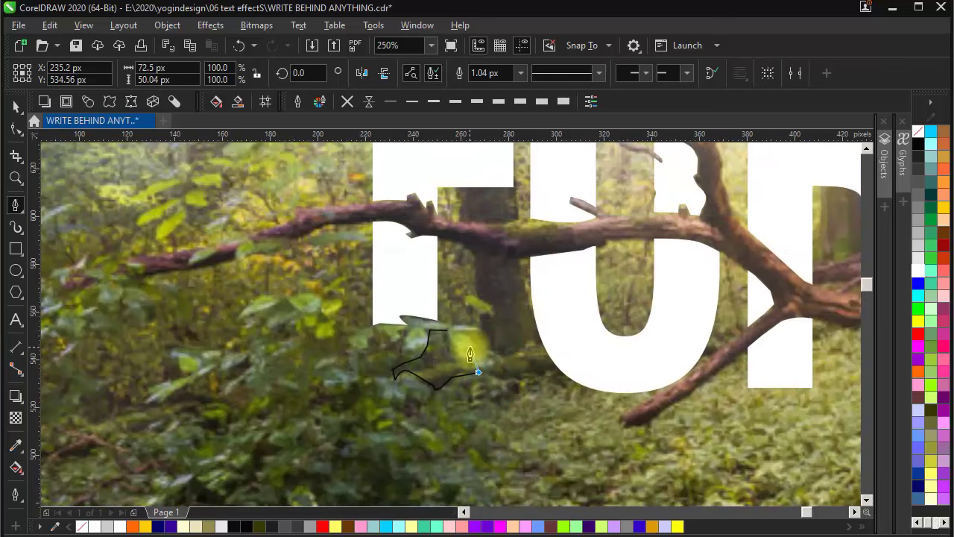
{"action": "scroll", "coordinate": [463, 345], "scroll_direction": "up", "scroll_amount": 1}
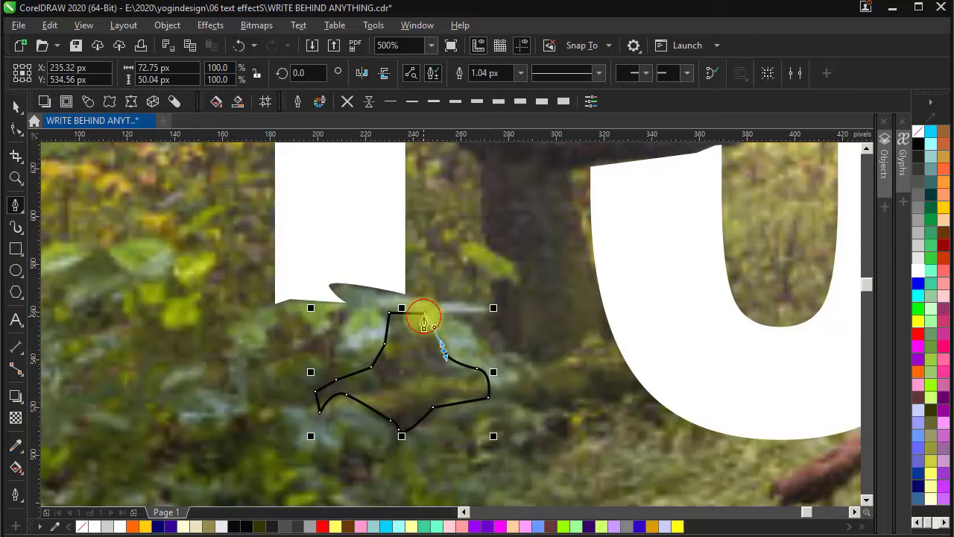
{"action": "left_click", "coordinate": [424, 316]}
Step: Trim the branch-and-bush cutout with the closed leaf-gap shape
{"action": "left_click", "coordinate": [15, 107]}
{"action": "left_click", "coordinate": [362, 306], "text": "shift"}
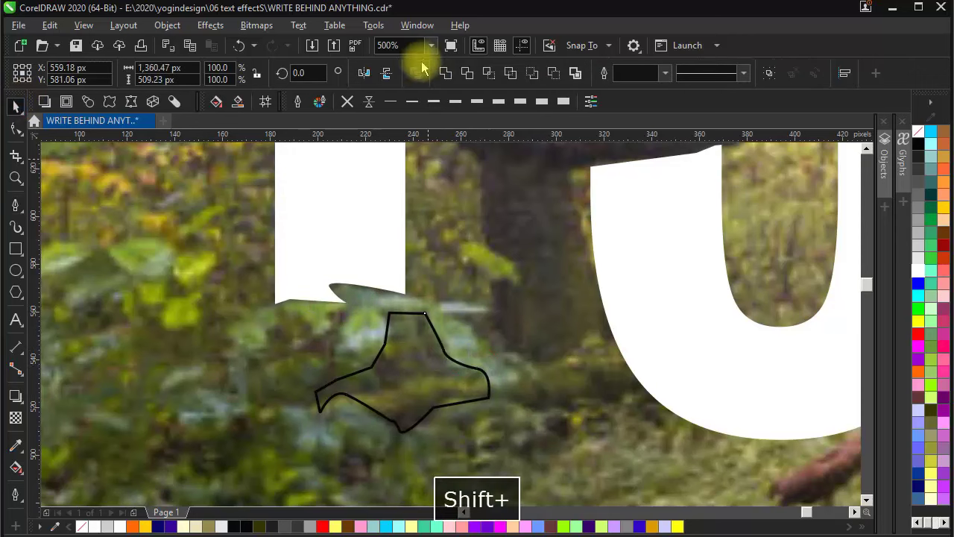
{"action": "left_click", "coordinate": [465, 72]}
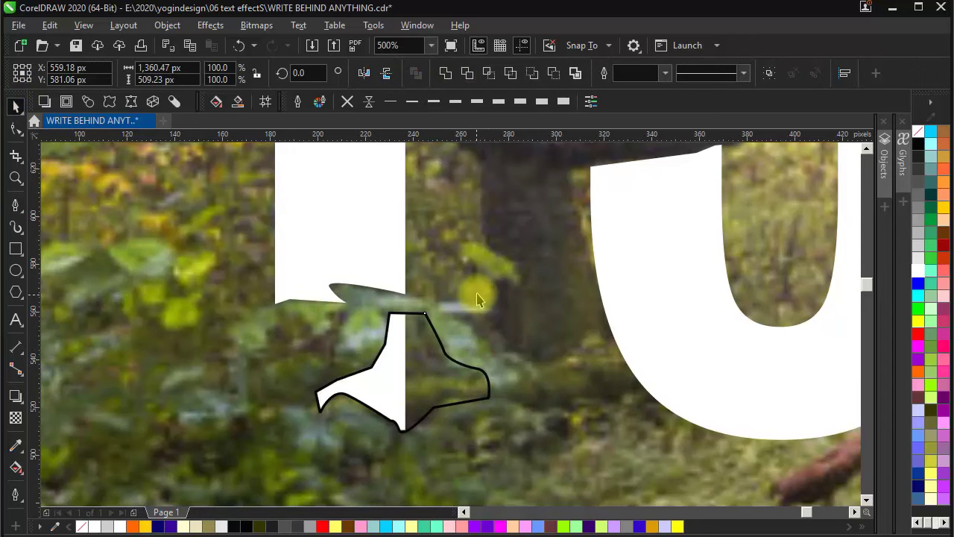
Step: Delete the closed leaf-gap shape and nudge the FOREST text slightly right to X 643.14 px
{"action": "left_click", "coordinate": [442, 380]}
{"action": "key", "text": "Delete"}
{"action": "scroll", "coordinate": [445, 378], "scroll_direction": "down", "scroll_amount": 4}
{"action": "scroll", "coordinate": [570, 333], "scroll_direction": "up", "scroll_amount": 1}
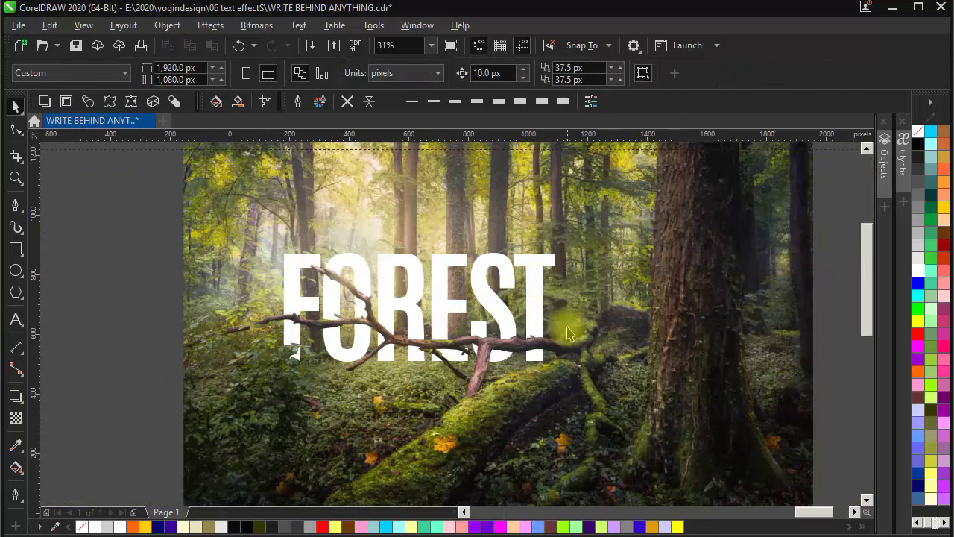
{"action": "left_click", "coordinate": [538, 296]}
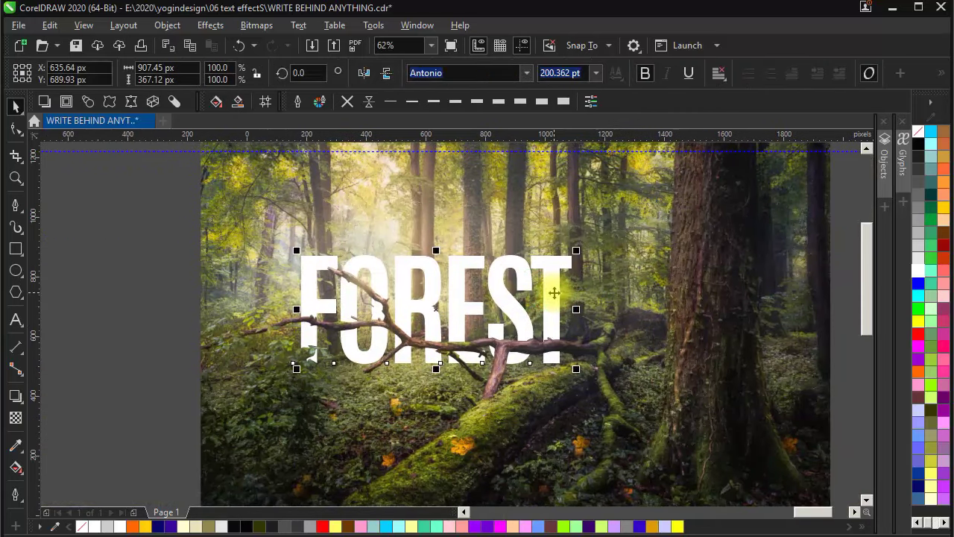
{"action": "scroll", "coordinate": [546, 297], "scroll_direction": "up", "scroll_amount": 2}
{"action": "scroll", "coordinate": [549, 298], "scroll_direction": "down", "scroll_amount": 1}
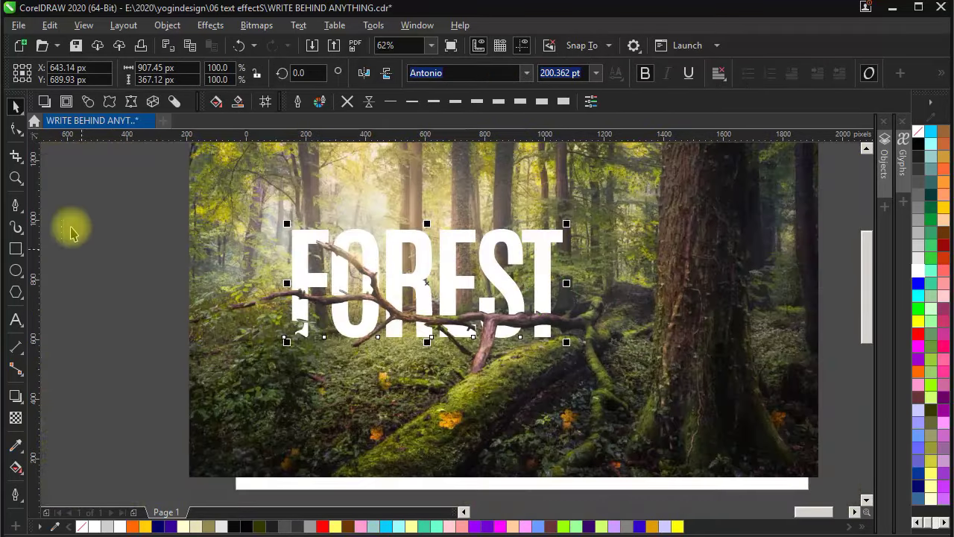
Step: Draw a rectangle about 943 × 109 px across the lower part of the FOREST lettering and fill it black
{"action": "left_click", "coordinate": [16, 249]}
{"action": "mouse_move", "coordinate": [277, 312]}
{"action": "left_mouse_down"}
{"action": "mouse_move", "coordinate": [555, 372]}
{"action": "mouse_move", "coordinate": [582, 369]}
{"action": "mouse_move", "coordinate": [565, 355]}
{"action": "left_mouse_up"}
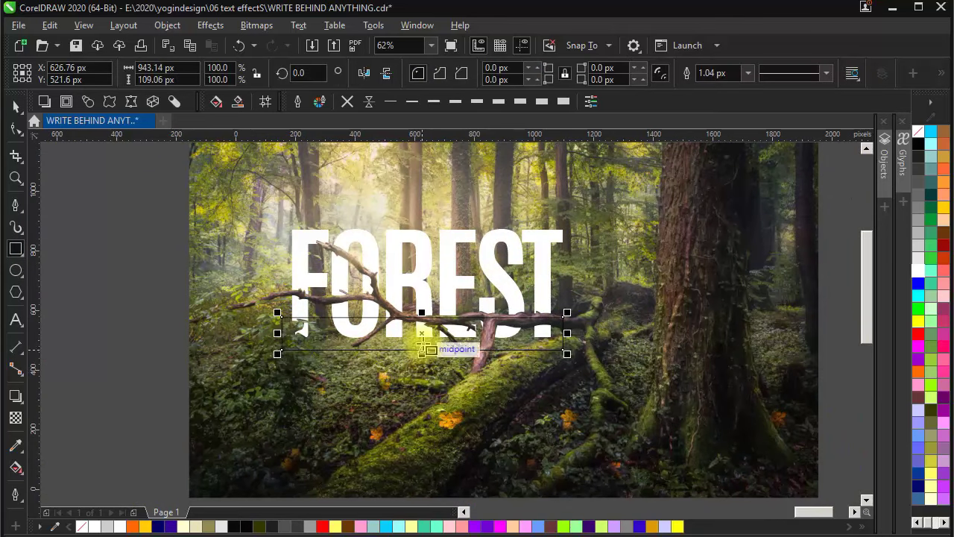
{"action": "scroll", "coordinate": [422, 345], "scroll_direction": "up", "scroll_amount": 1}
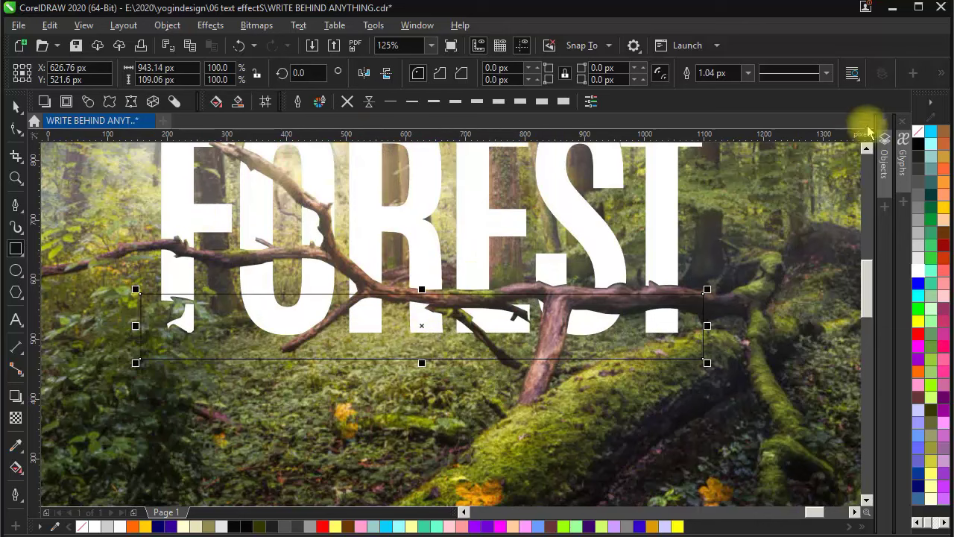
{"action": "left_click", "coordinate": [917, 155]}
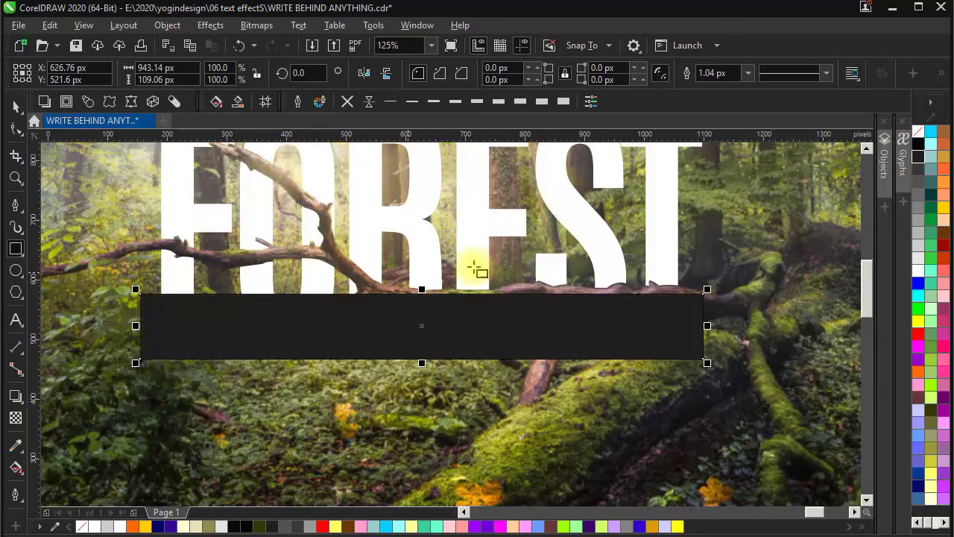
{"action": "left_click", "coordinate": [922, 147]}
Step: Apply a Gaussian Blur with a radius of 30.8 pixels to the black rectangle
{"action": "left_click", "coordinate": [15, 418]}
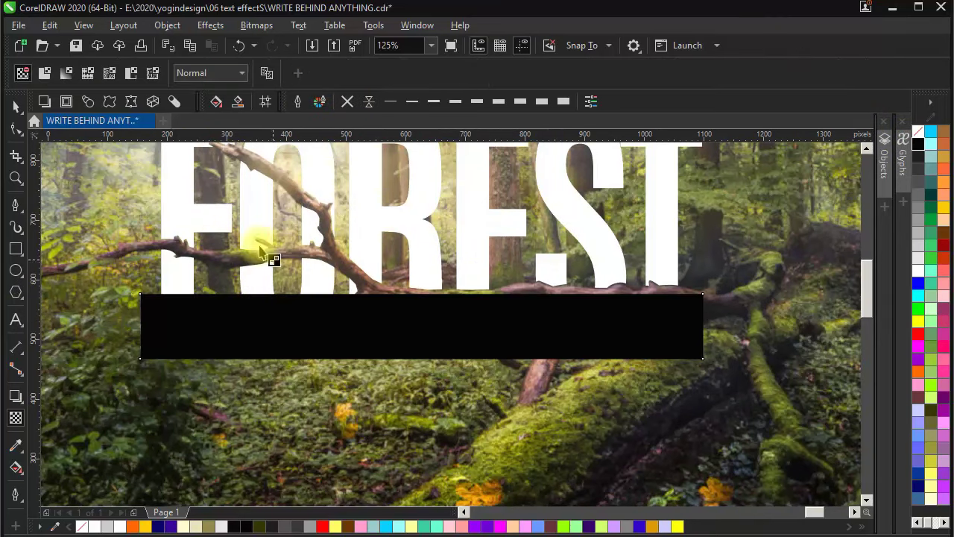
{"action": "left_click", "coordinate": [211, 25]}
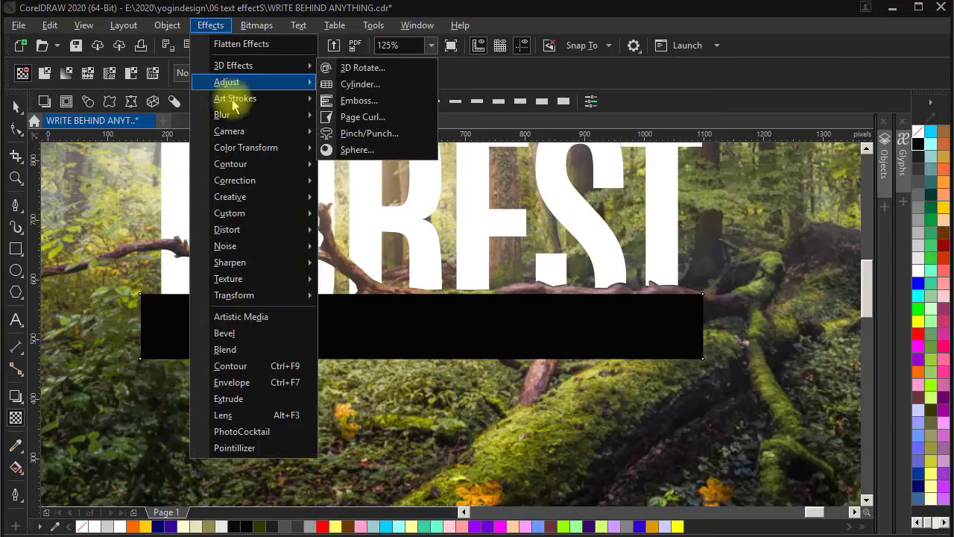
{"action": "mouse_move", "coordinate": [261, 116]}
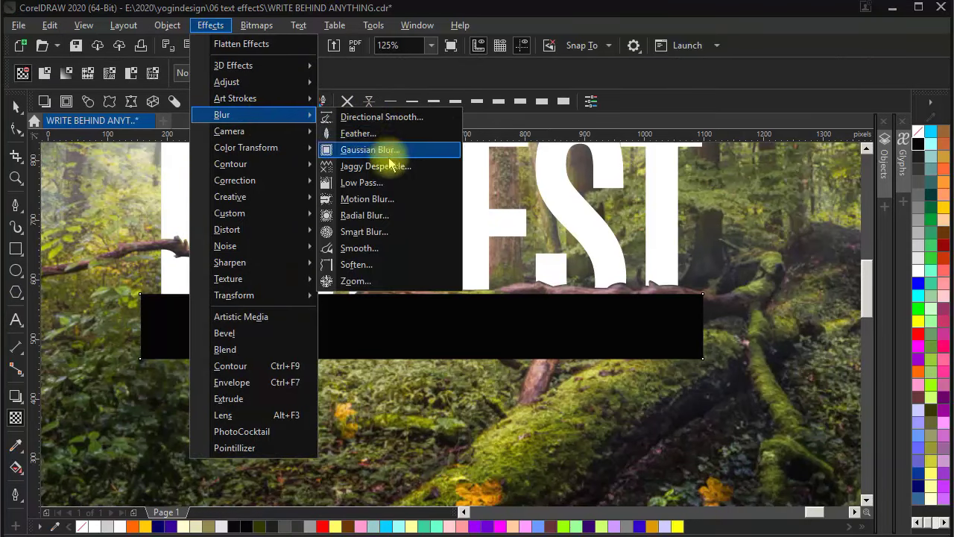
{"action": "left_click", "coordinate": [371, 149]}
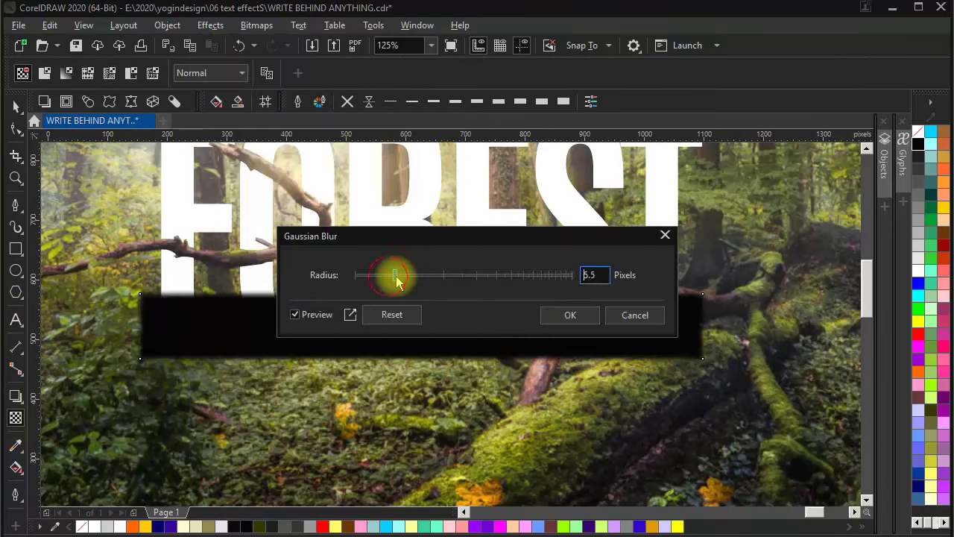
{"action": "left_click_drag", "start_coordinate": [500, 238], "coordinate": [534, 266]}
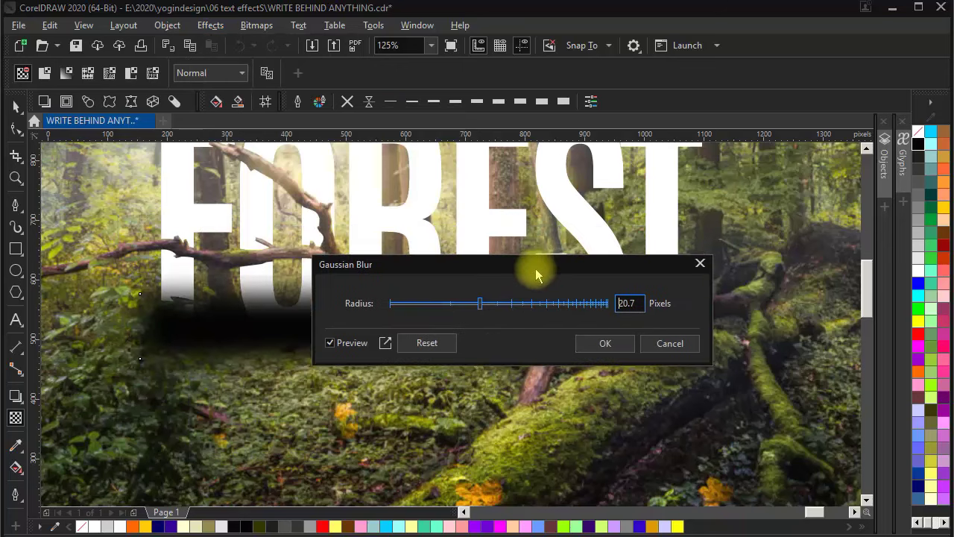
{"action": "left_click_drag", "start_coordinate": [479, 306], "coordinate": [481, 306]}
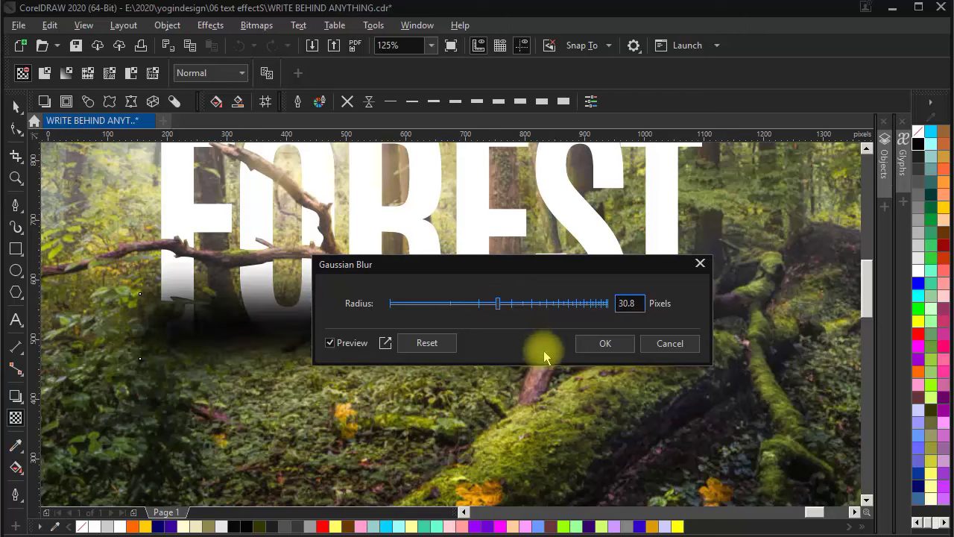
{"action": "left_click", "coordinate": [603, 343]}
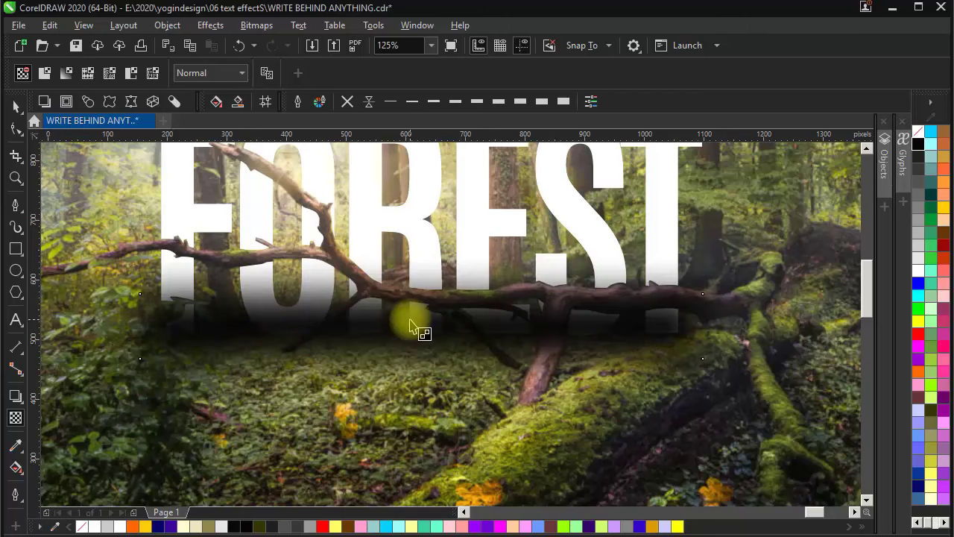
Step: Add a linear transparency to the blurred rectangle that fades it out upward from its middle to above the branch
{"action": "left_click", "coordinate": [27, 426]}
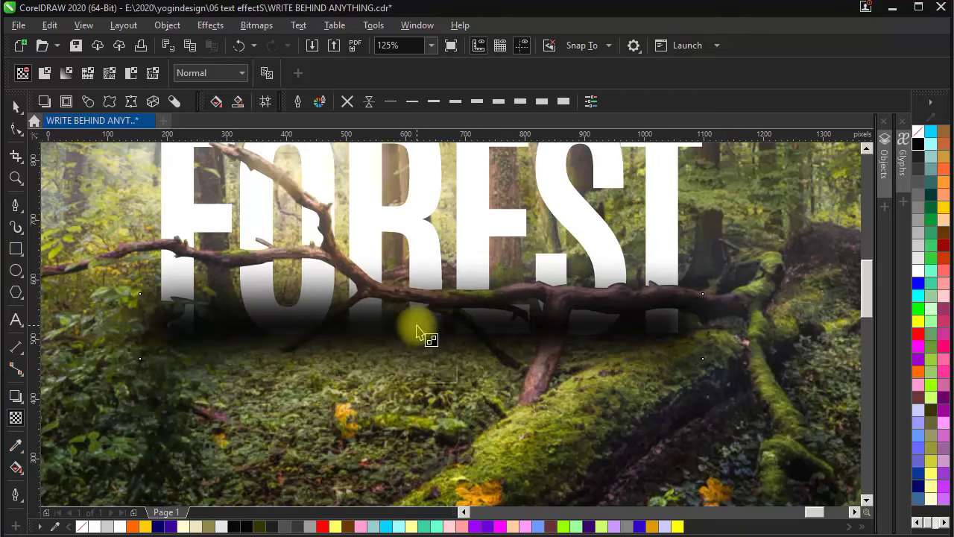
{"action": "left_click_drag", "start_coordinate": [416, 325], "coordinate": [421, 257]}
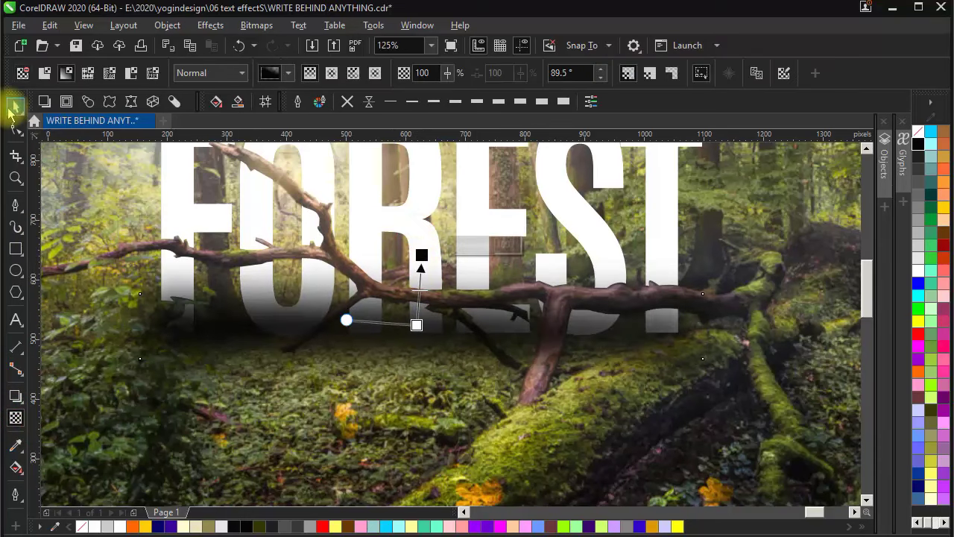
{"action": "left_click", "coordinate": [17, 106]}
{"action": "key", "text": "F4"}
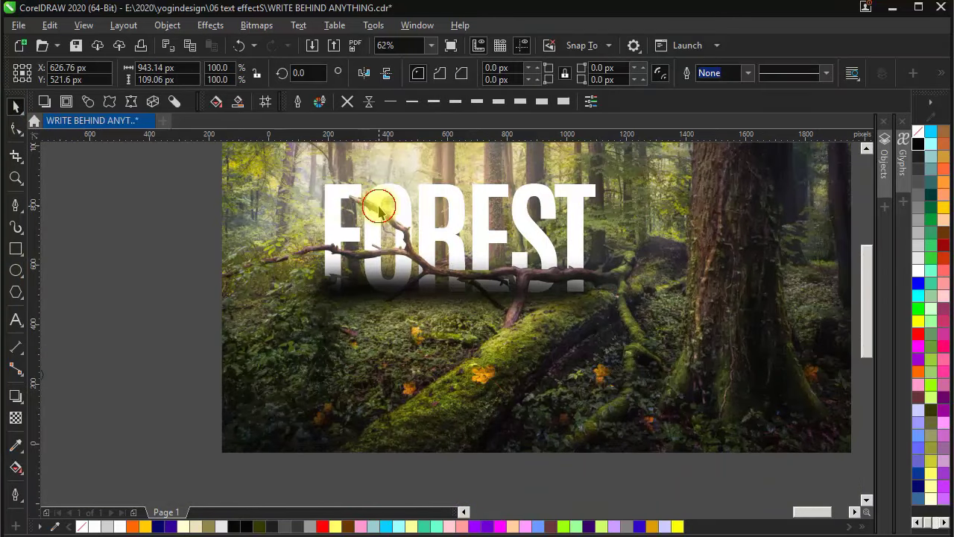
Step: Bring the branch-and-bush cutout to the front, above the blurred black shadow
{"action": "left_click", "coordinate": [378, 209]}
{"action": "left_click", "coordinate": [81, 219]}
{"action": "left_click", "coordinate": [371, 204]}
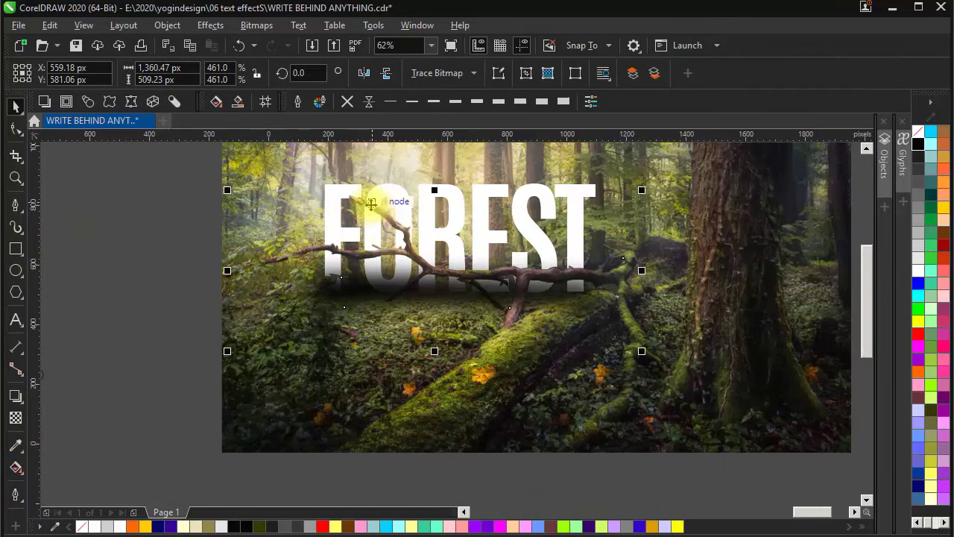
{"action": "key", "text": "ctrl+Home"}
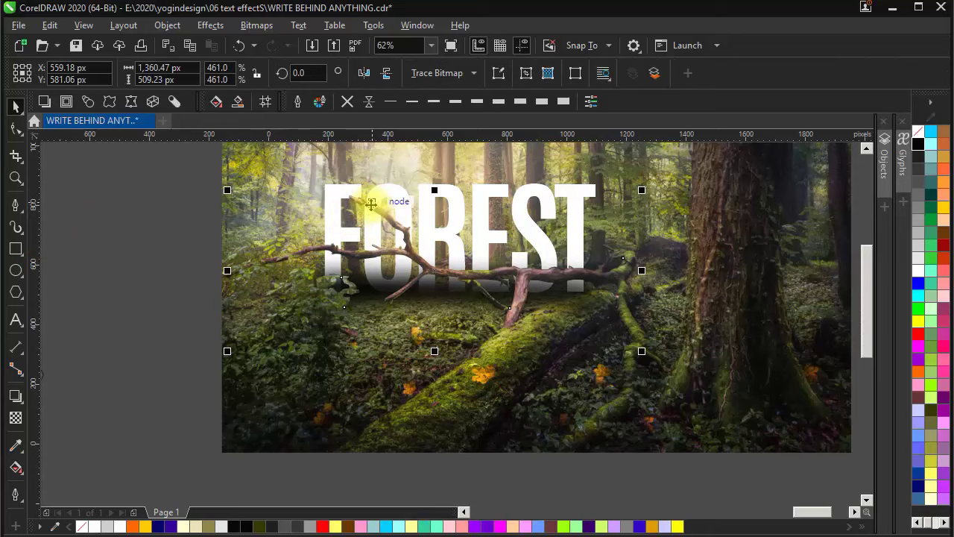
{"action": "left_click", "coordinate": [83, 353]}
Step: Straighten the shadow's linear transparency gradient to an angle of 89.9°
{"action": "scroll", "coordinate": [454, 284], "scroll_direction": "up", "scroll_amount": 1}
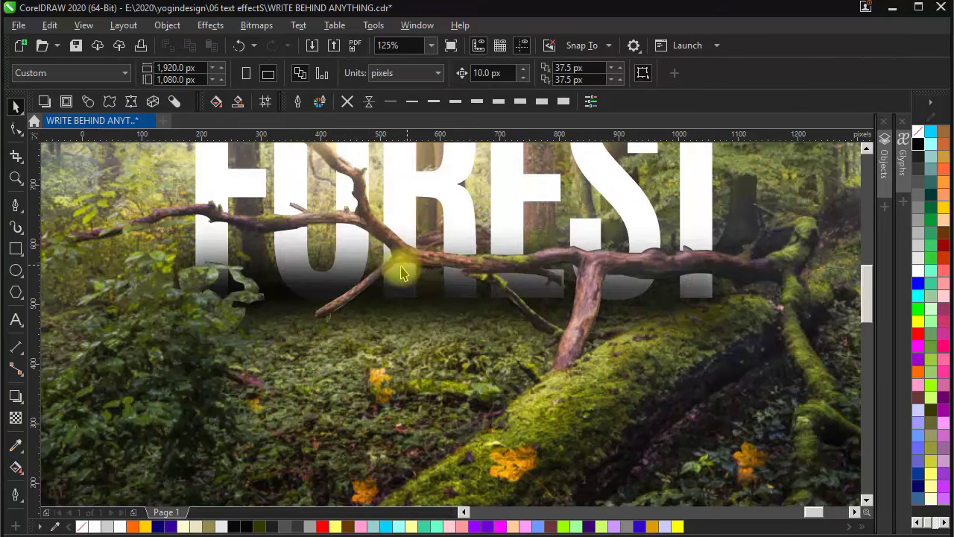
{"action": "left_click", "coordinate": [316, 281]}
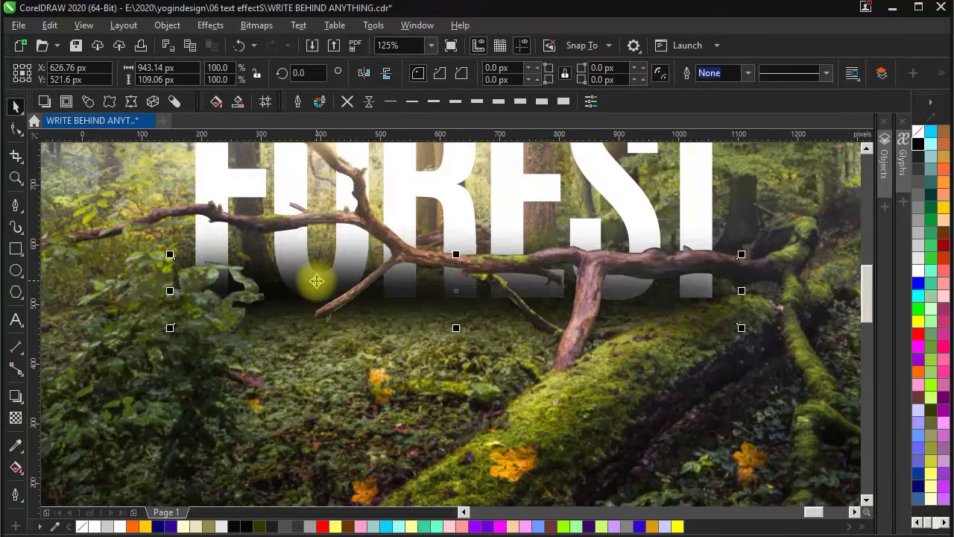
{"action": "left_click", "coordinate": [15, 419]}
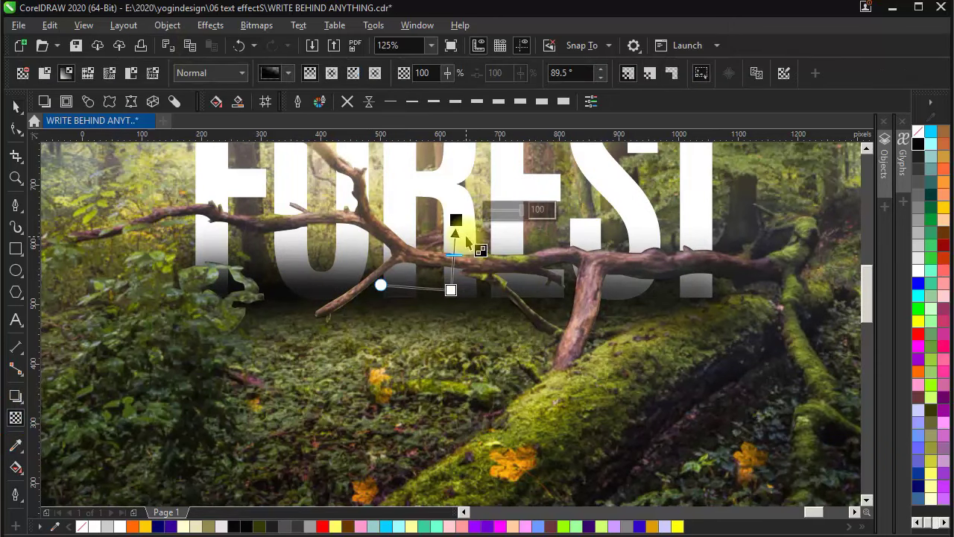
{"action": "scroll", "coordinate": [454, 218], "scroll_direction": "up", "scroll_amount": 4}
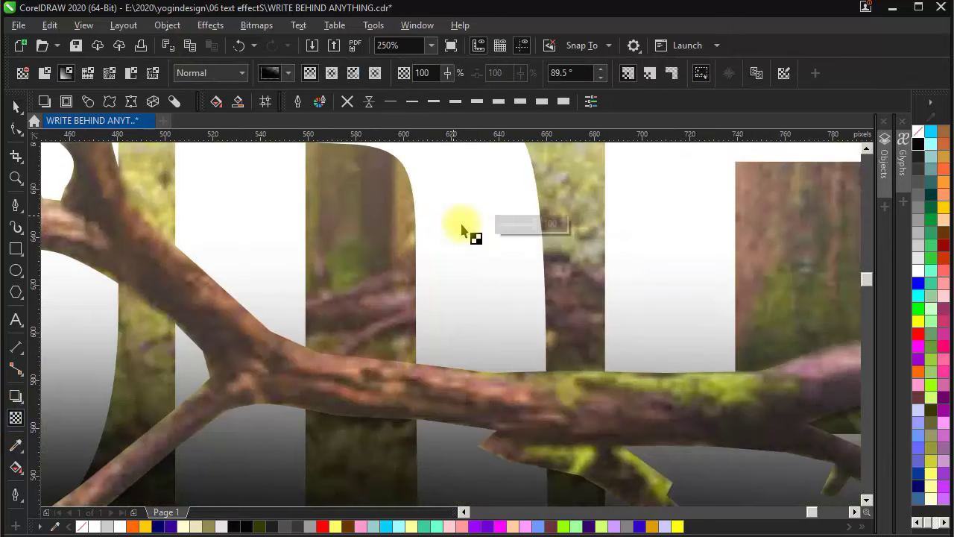
{"action": "scroll", "coordinate": [449, 236], "scroll_direction": "down", "scroll_amount": 2}
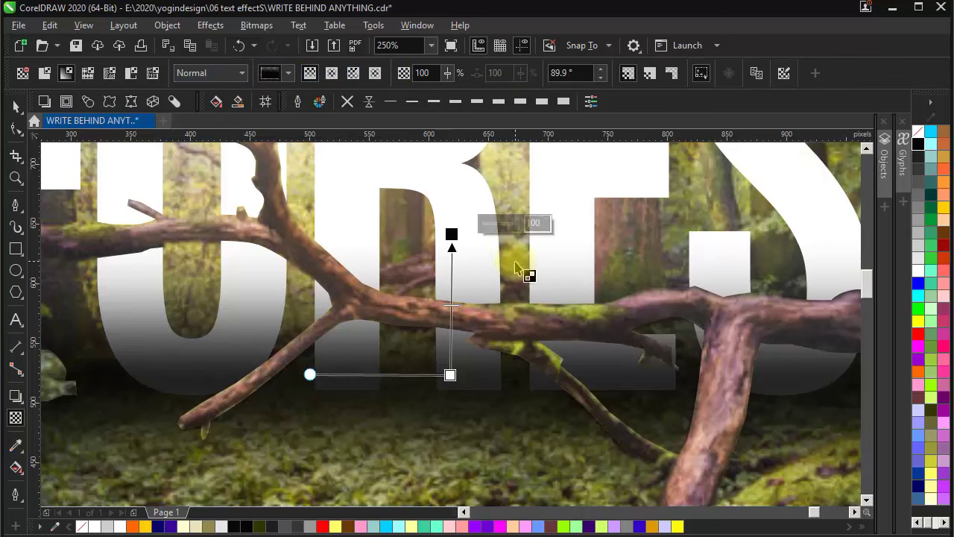
Step: Try 60% transparency at the gradient's upper node, and set the lower node's transparency to 23%
{"action": "left_click", "coordinate": [503, 225]}
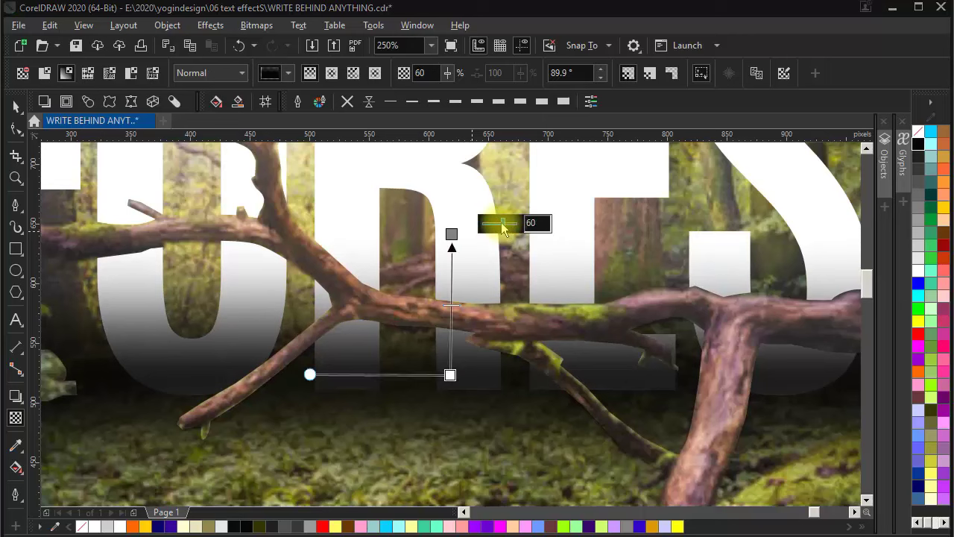
{"action": "left_click", "coordinate": [450, 374]}
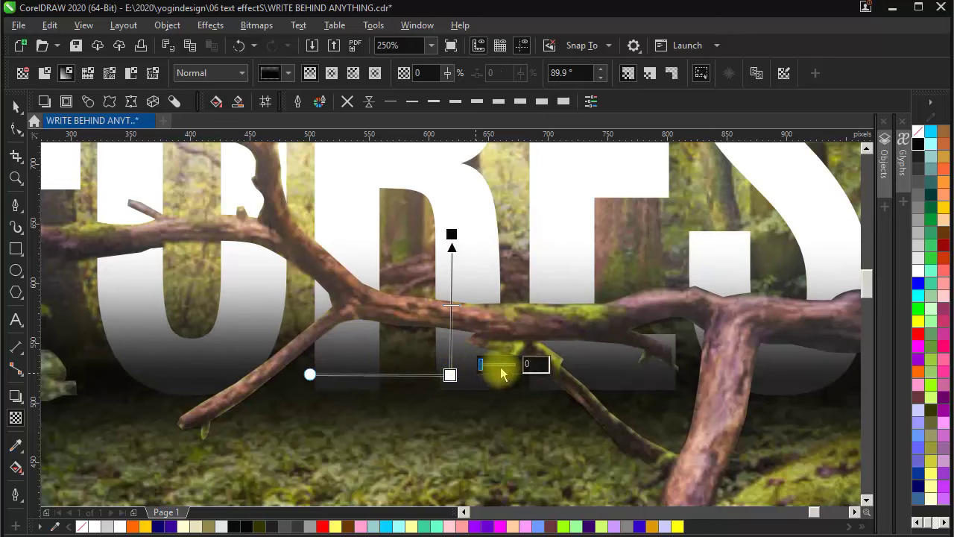
{"action": "left_click_drag", "start_coordinate": [494, 370], "coordinate": [490, 368]}
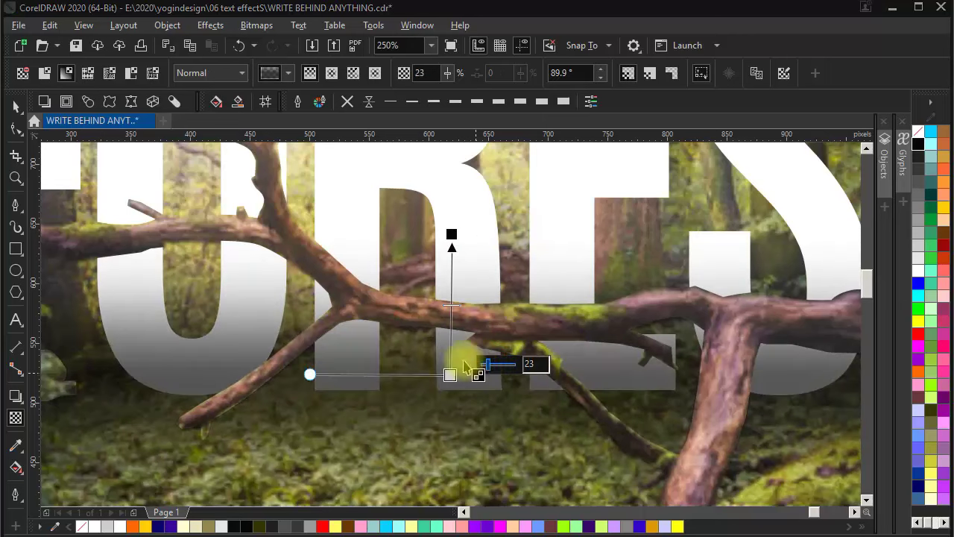
{"action": "left_click", "coordinate": [16, 106]}
{"action": "scroll", "coordinate": [458, 309], "scroll_direction": "down", "scroll_amount": 5}
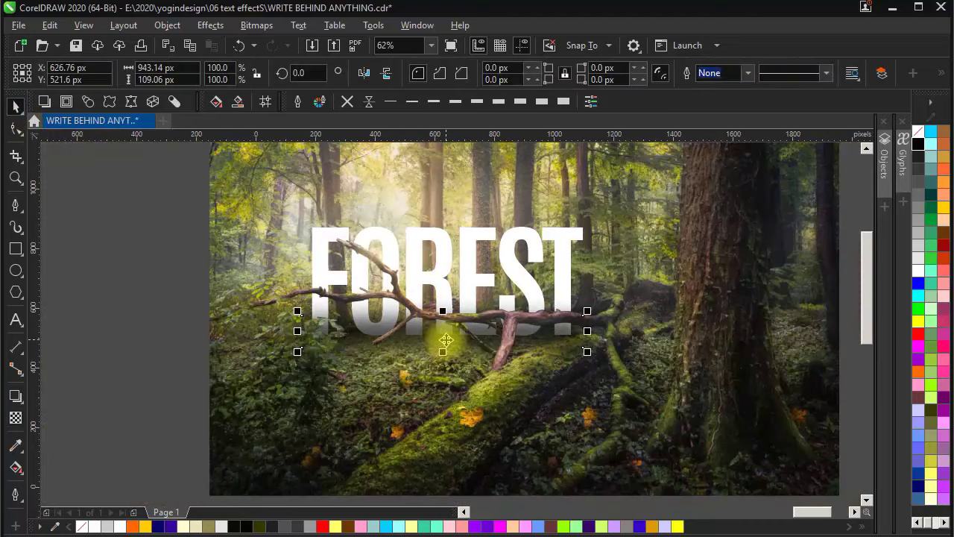
Step: Reduce the transparency at the shadow gradient's lower node slightly to darken the base of the letters
{"action": "scroll", "coordinate": [444, 342], "scroll_direction": "up", "scroll_amount": 5}
{"action": "left_click", "coordinate": [16, 417]}
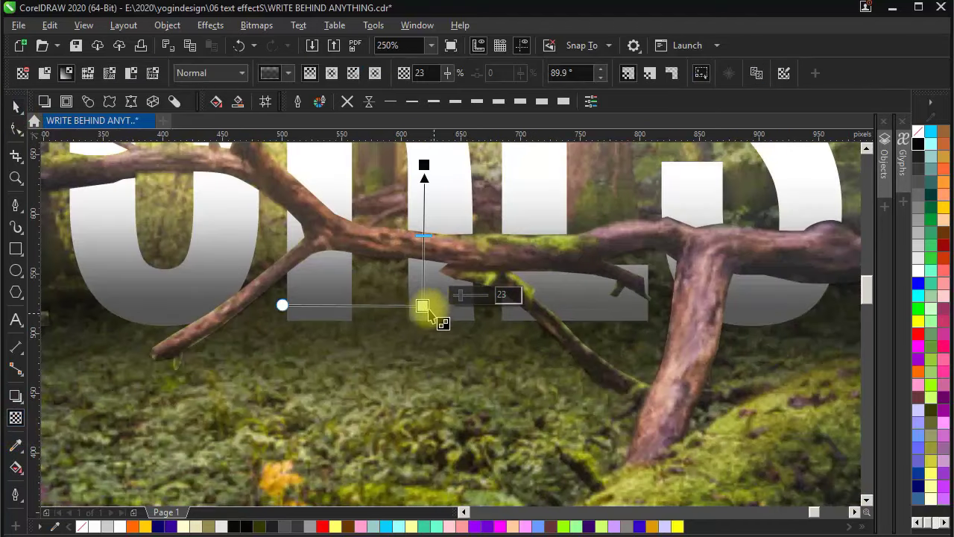
{"action": "scroll", "coordinate": [456, 299], "scroll_direction": "up", "scroll_amount": 2}
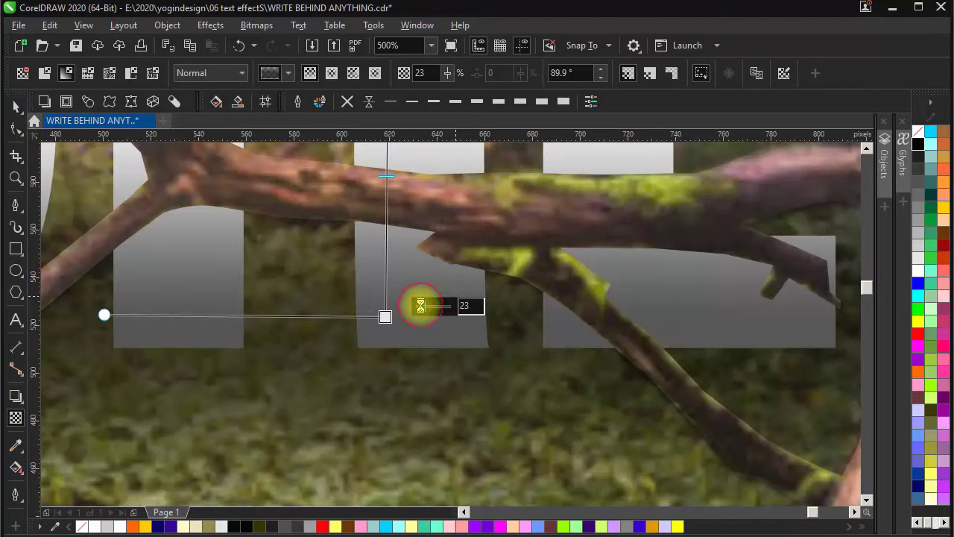
{"action": "left_click", "coordinate": [16, 106]}
{"action": "scroll", "coordinate": [414, 293], "scroll_direction": "down", "scroll_amount": 4}
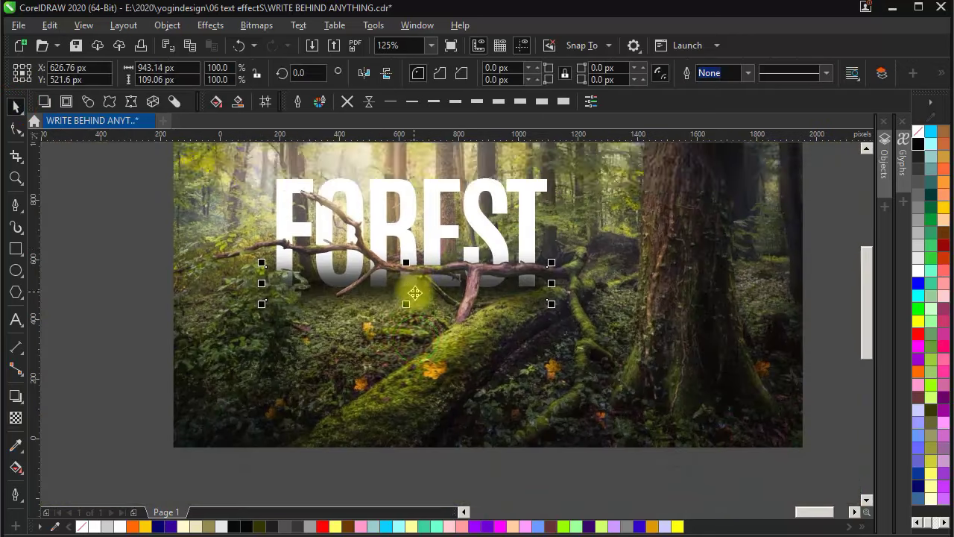
Step: Examine how the FOREST lettering and its shadow blend behind the branch and bush, close up and across the photo
{"action": "scroll", "coordinate": [415, 293], "scroll_direction": "down", "scroll_amount": 3}
{"action": "left_click", "coordinate": [480, 373]}
{"action": "scroll", "coordinate": [511, 316], "scroll_direction": "up", "scroll_amount": 2}
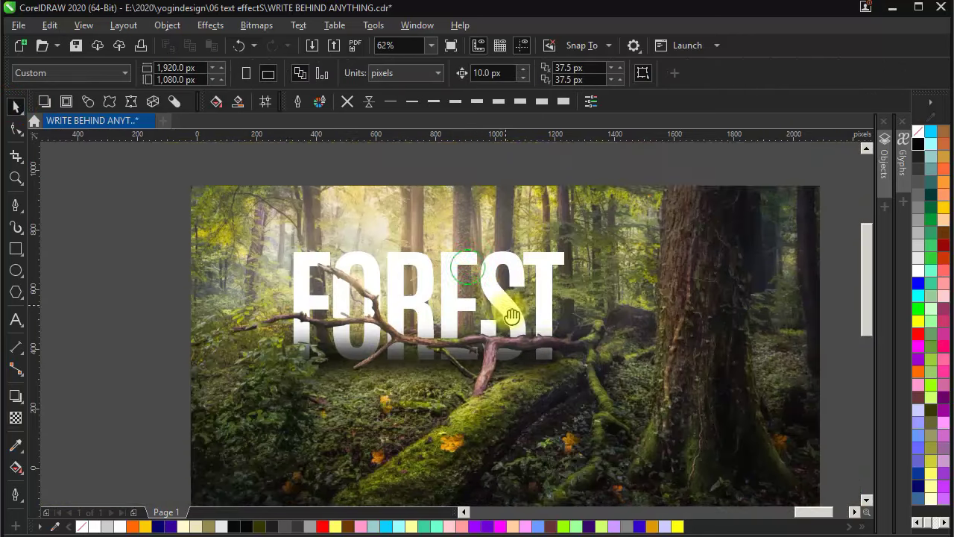
{"action": "left_click_drag", "start_coordinate": [512, 316], "coordinate": [526, 321]}
{"action": "scroll", "coordinate": [339, 336], "scroll_direction": "up", "scroll_amount": 2}
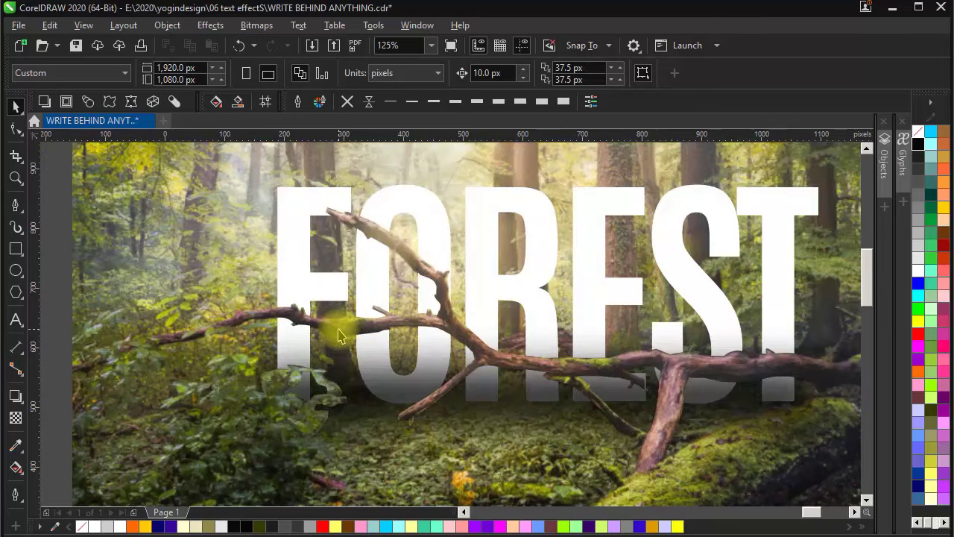
{"action": "scroll", "coordinate": [358, 205], "scroll_direction": "up", "scroll_amount": 1}
{"action": "left_click", "coordinate": [465, 202]}
{"action": "scroll", "coordinate": [465, 202], "scroll_direction": "down", "scroll_amount": 1}
{"action": "left_click_drag", "start_coordinate": [465, 202], "coordinate": [356, 200]}
{"action": "left_click_drag", "start_coordinate": [619, 310], "coordinate": [571, 298]}
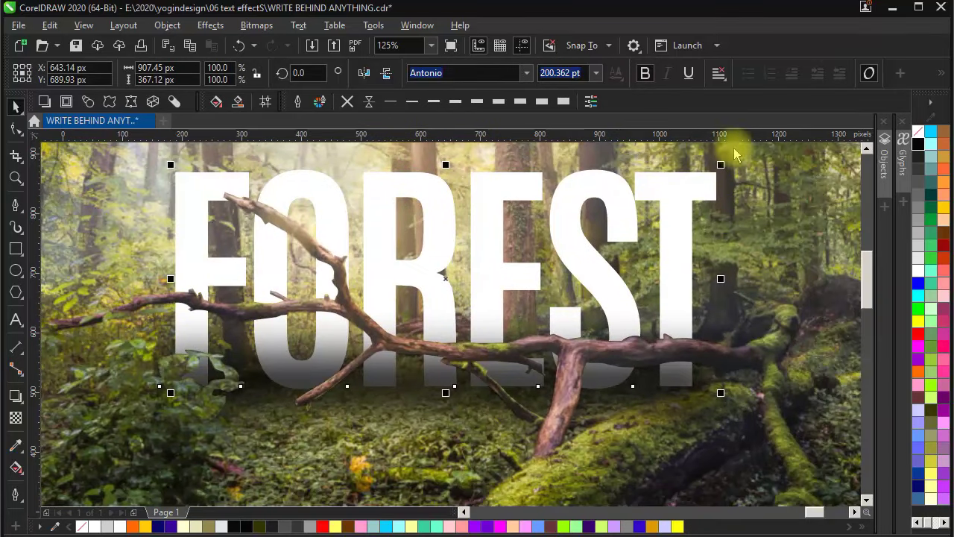
{"action": "left_click_drag", "start_coordinate": [500, 304], "coordinate": [497, 337]}
{"action": "left_click_drag", "start_coordinate": [627, 394], "coordinate": [668, 354]}
{"action": "left_click_drag", "start_coordinate": [582, 378], "coordinate": [638, 376]}
{"action": "left_click_drag", "start_coordinate": [473, 313], "coordinate": [508, 356]}
{"action": "left_click_drag", "start_coordinate": [670, 329], "coordinate": [601, 326]}
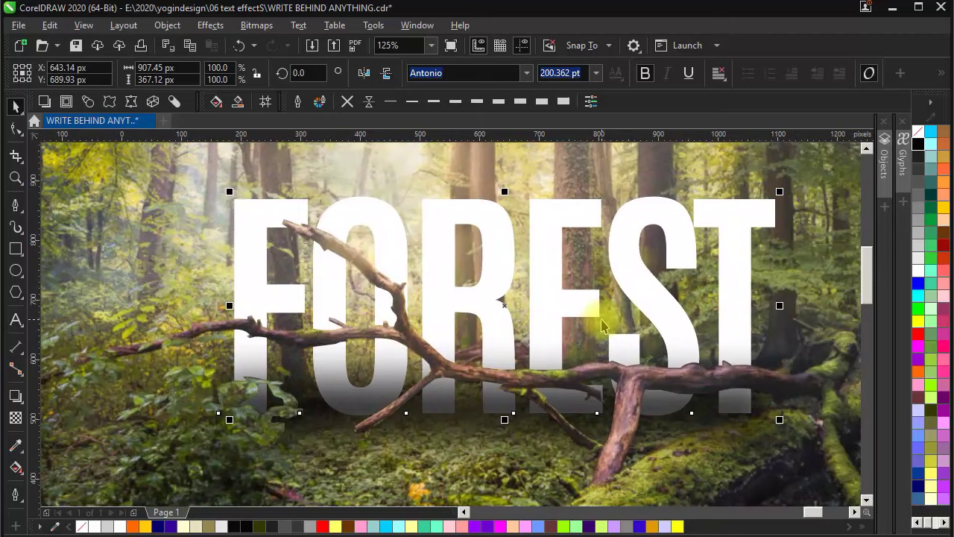